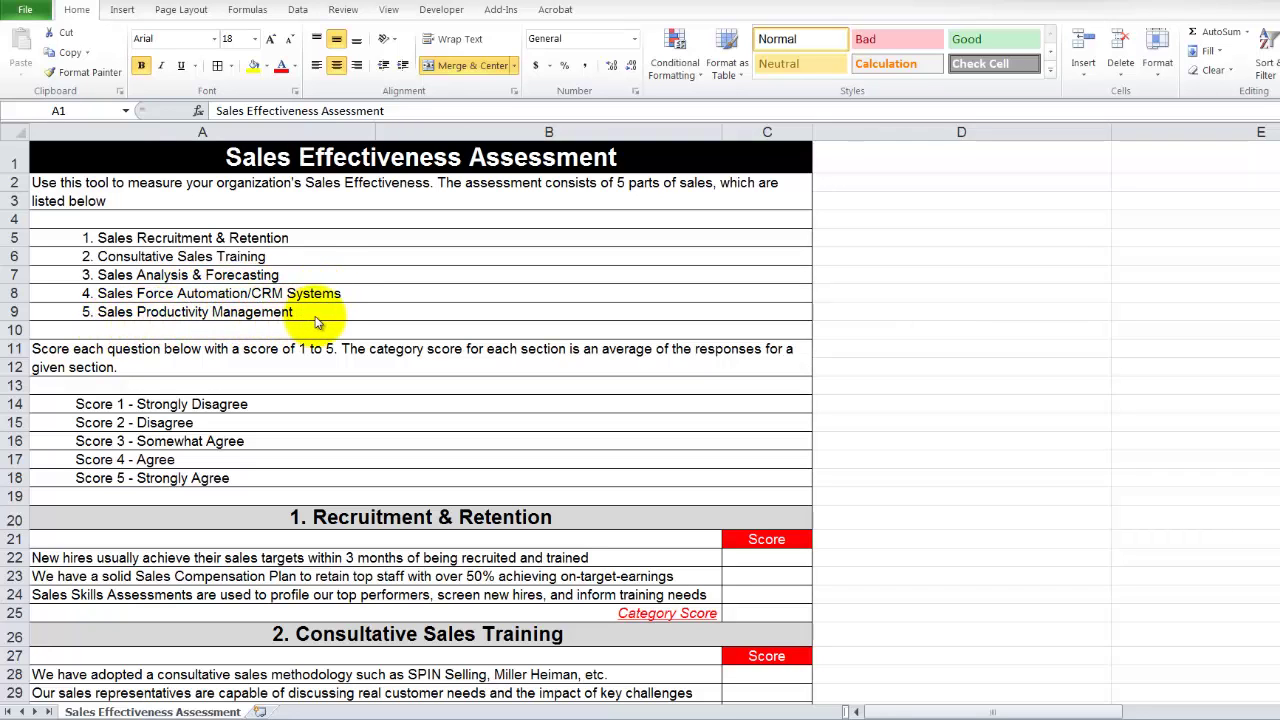
# - Review the 1 to 5 scoring scale and the Recruitment & Retention questions, including the score options for the first question
pyautogui.scroll(-1, 343, 371)
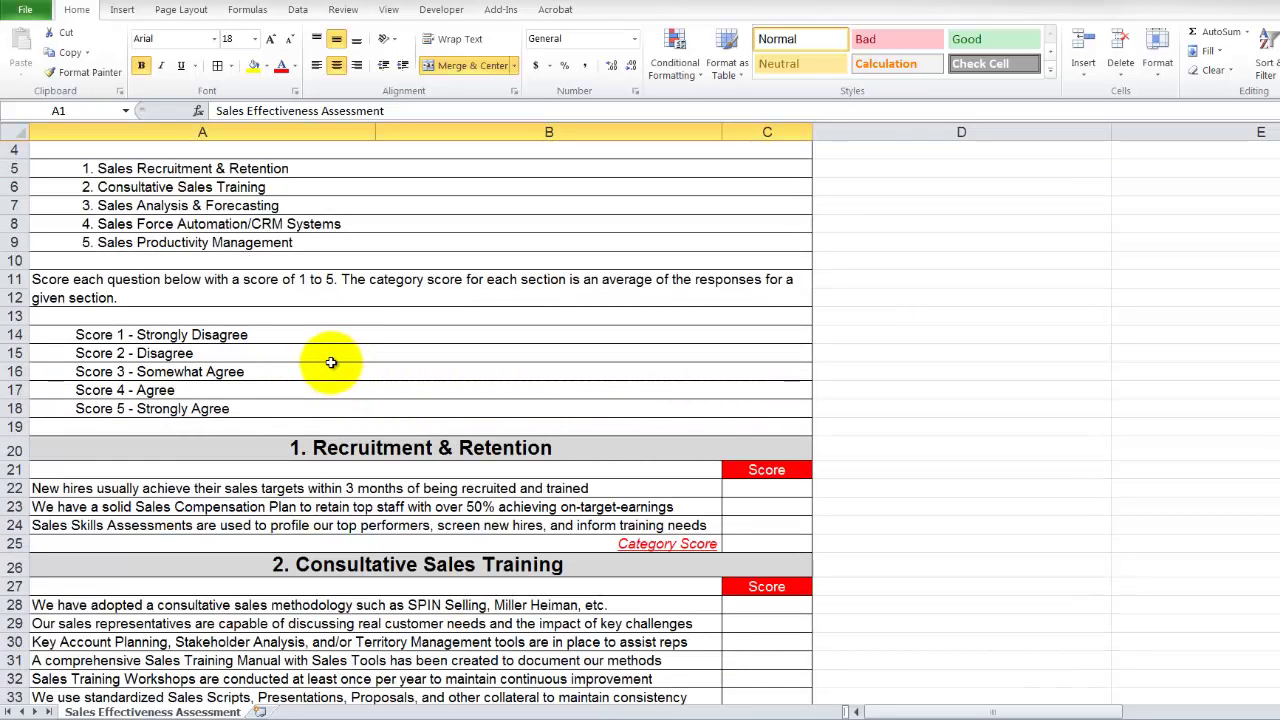
pyautogui.click(130, 336)
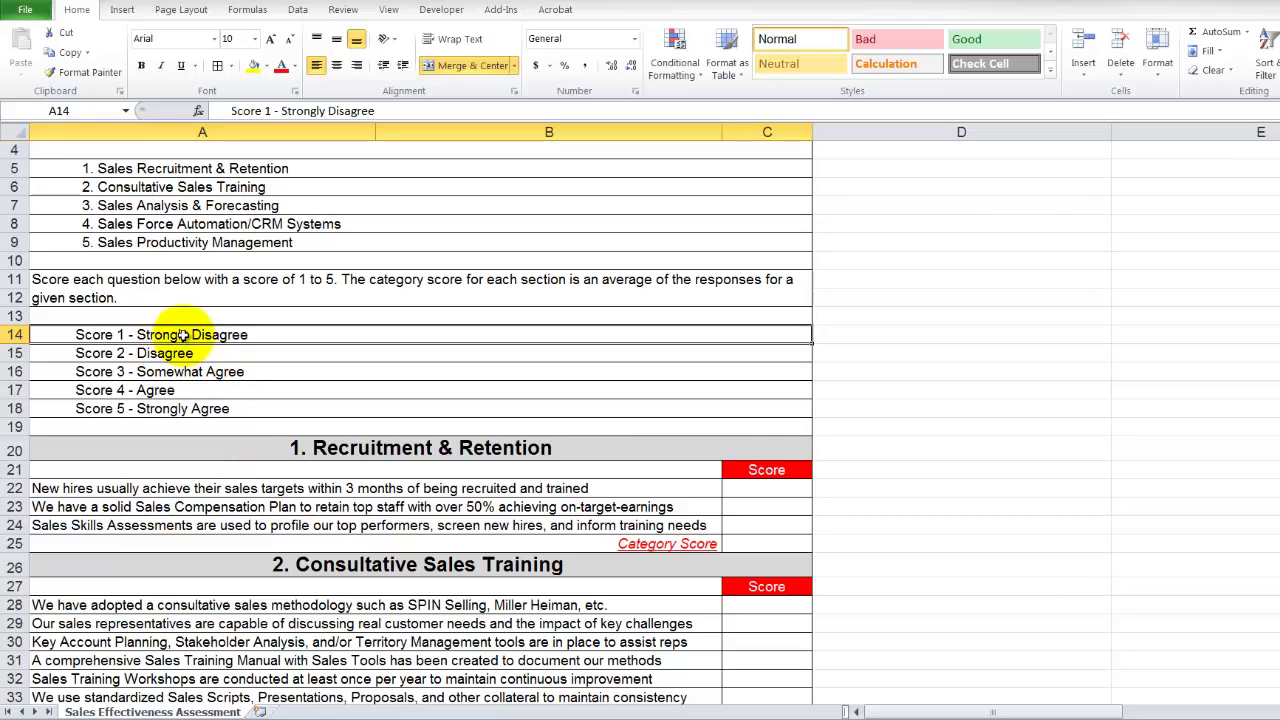
pyautogui.moveTo(187, 337); pyautogui.dragTo(187, 410)
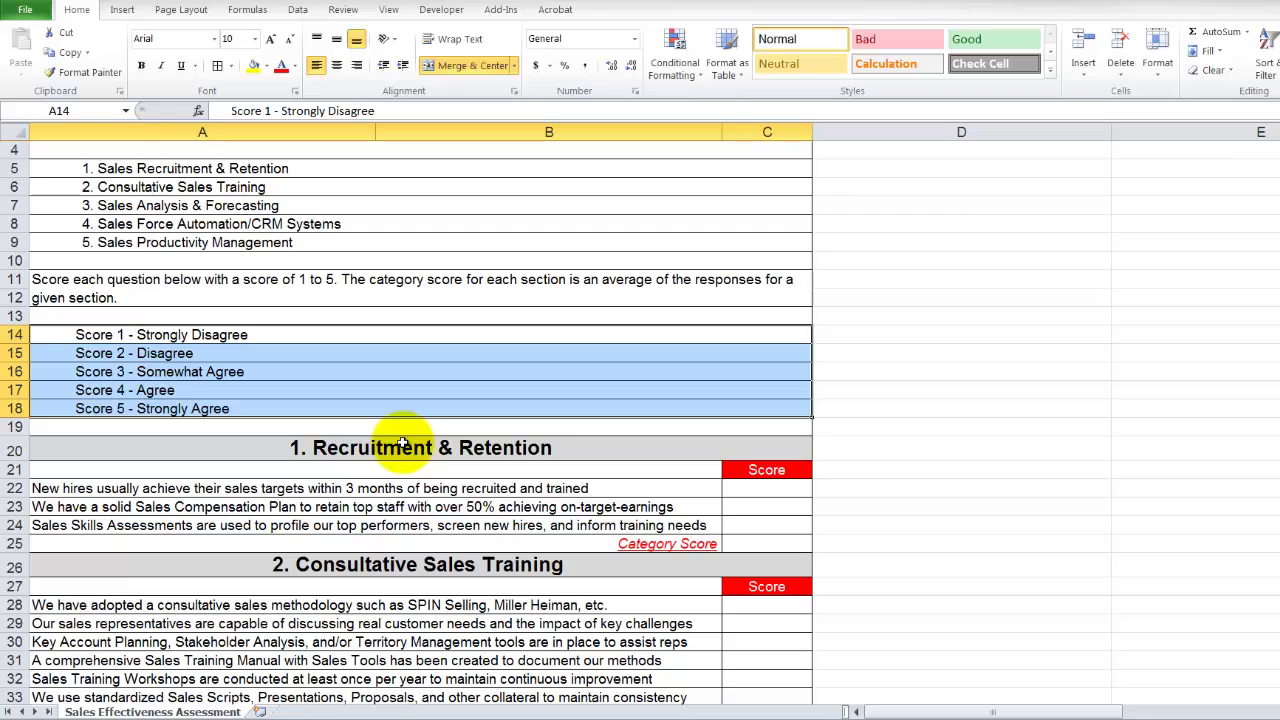
pyautogui.scroll(-5, 401, 443)
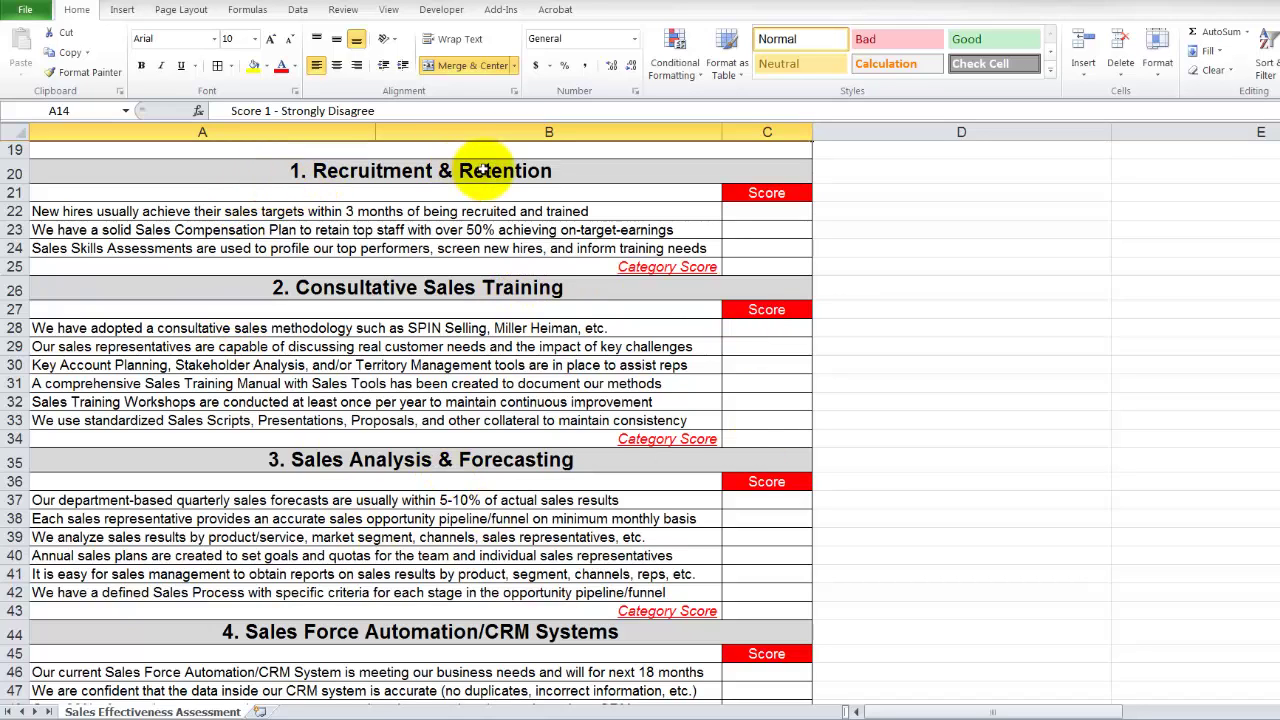
pyautogui.moveTo(160, 211); pyautogui.dragTo(155, 248)
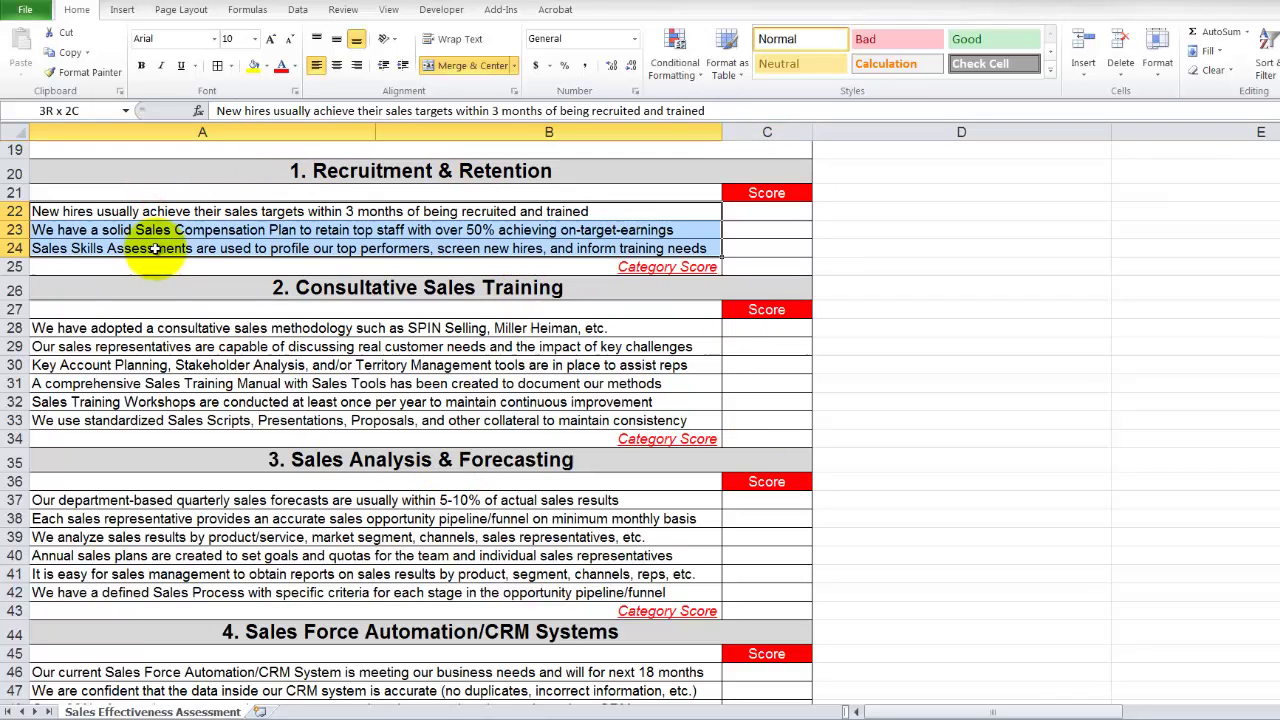
pyautogui.click(80, 211)
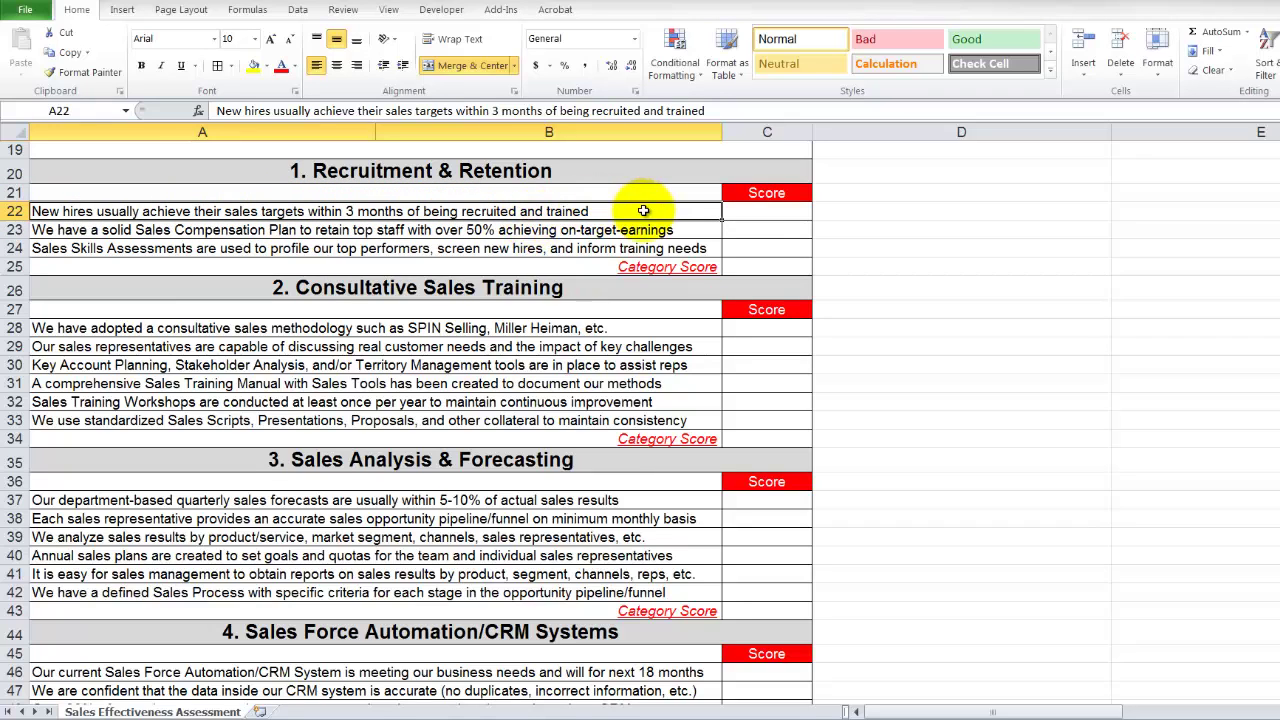
pyautogui.click(777, 211)
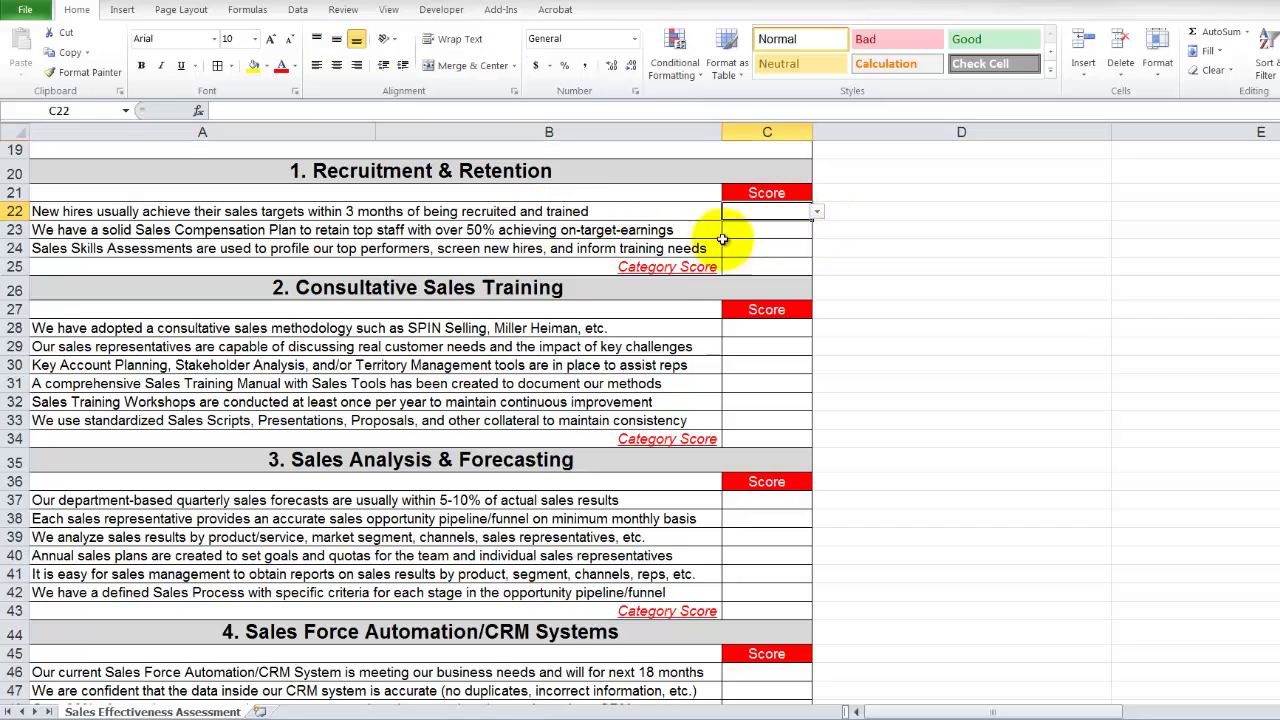
pyautogui.click(817, 212)
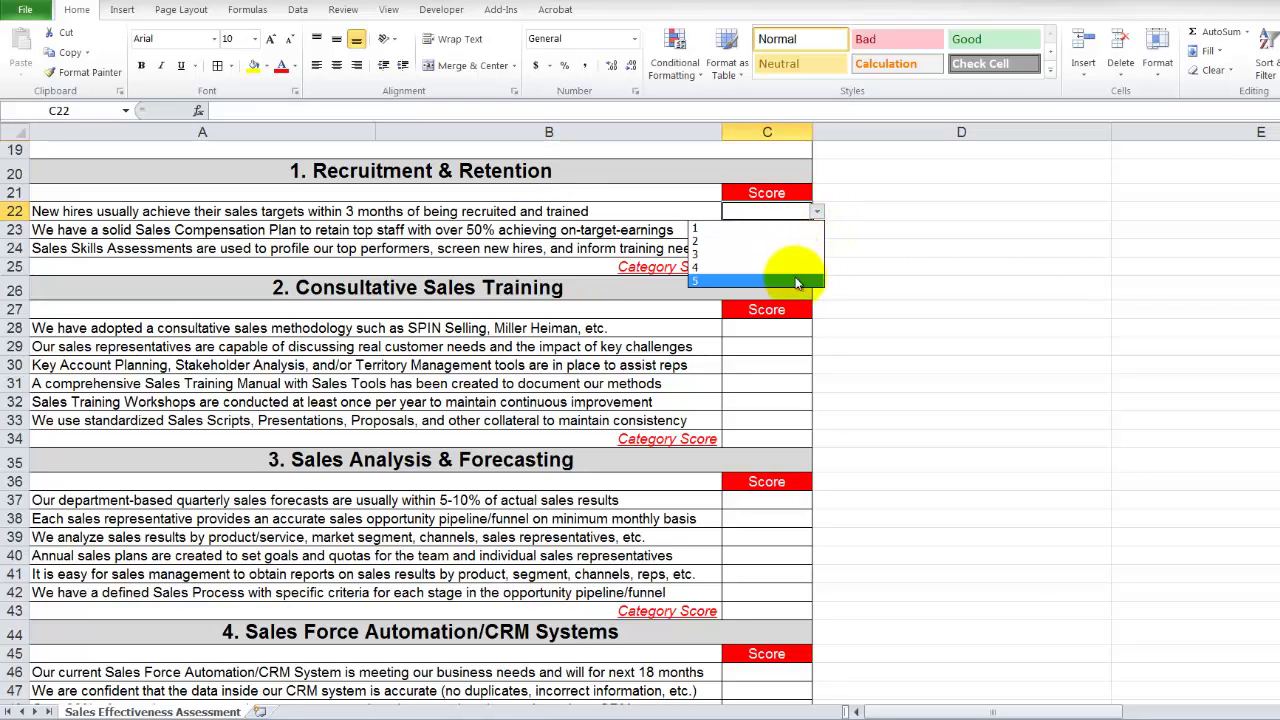
pyautogui.press('Escape')
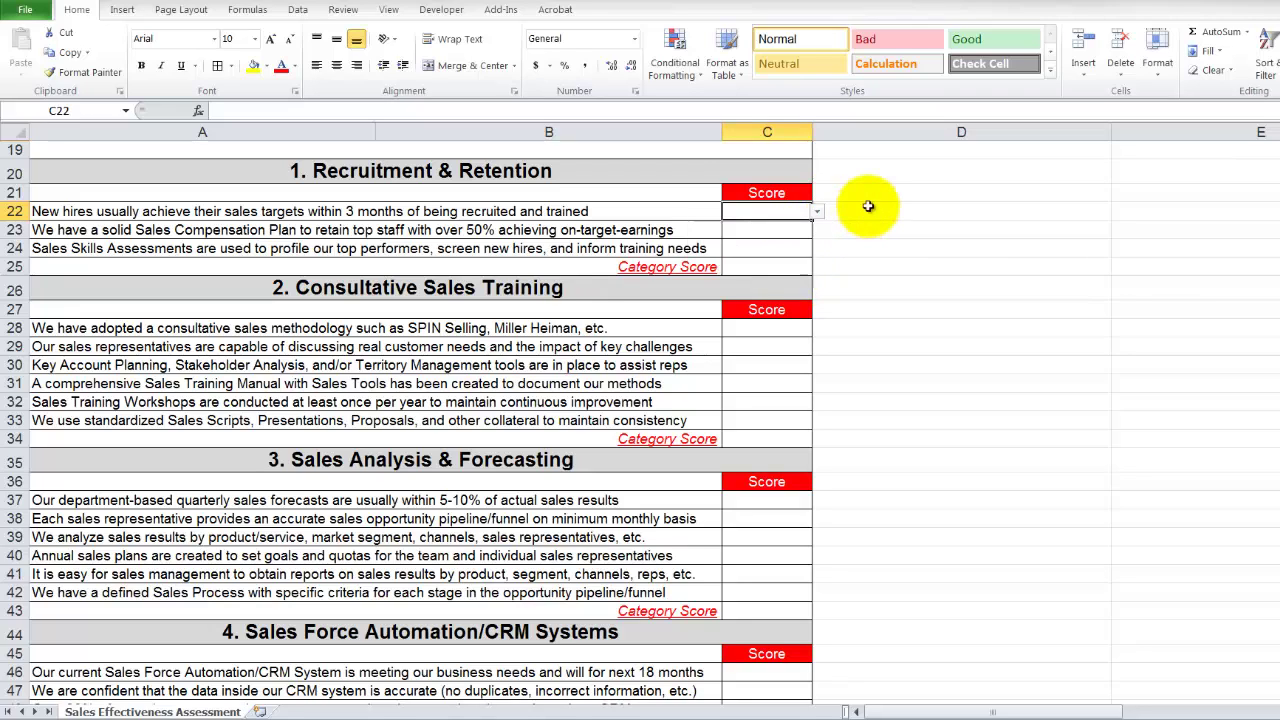
pyautogui.click(756, 267)
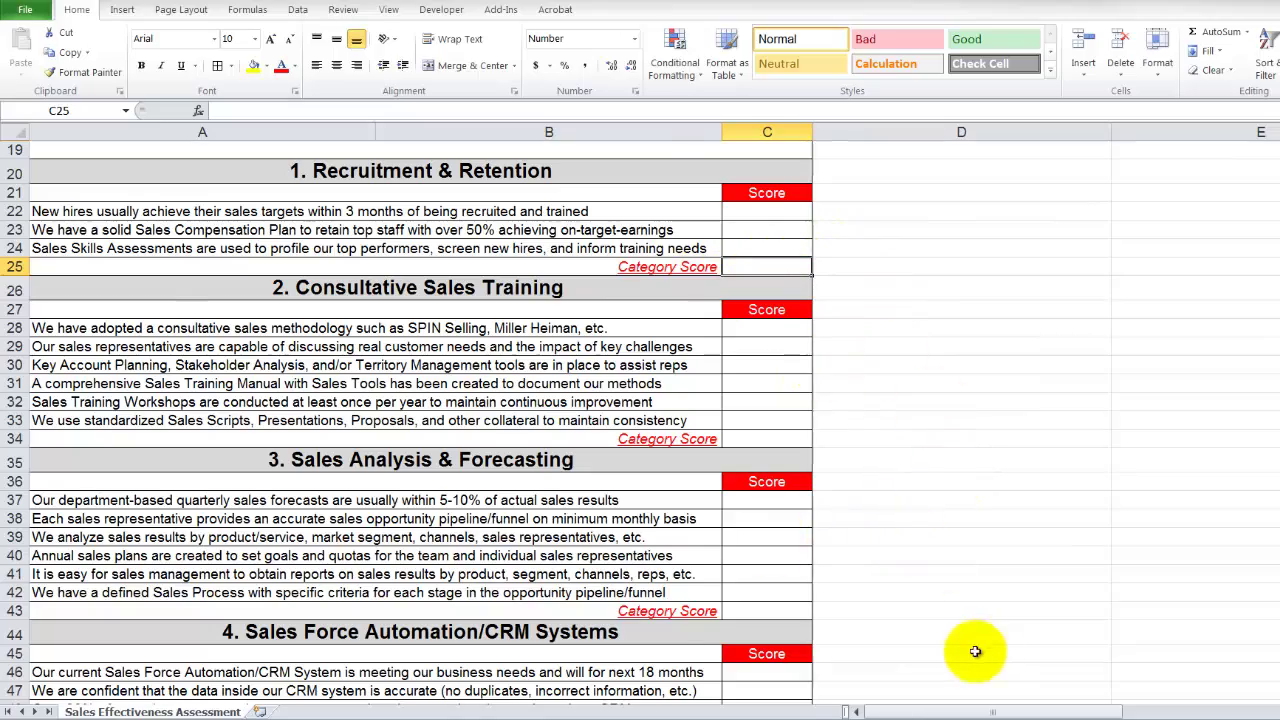
# - Examine the remaining assessment sections and the Summary table's categories, Current State and Target State columns, and the blank area beneath
pyautogui.scroll(-6, 957, 571)
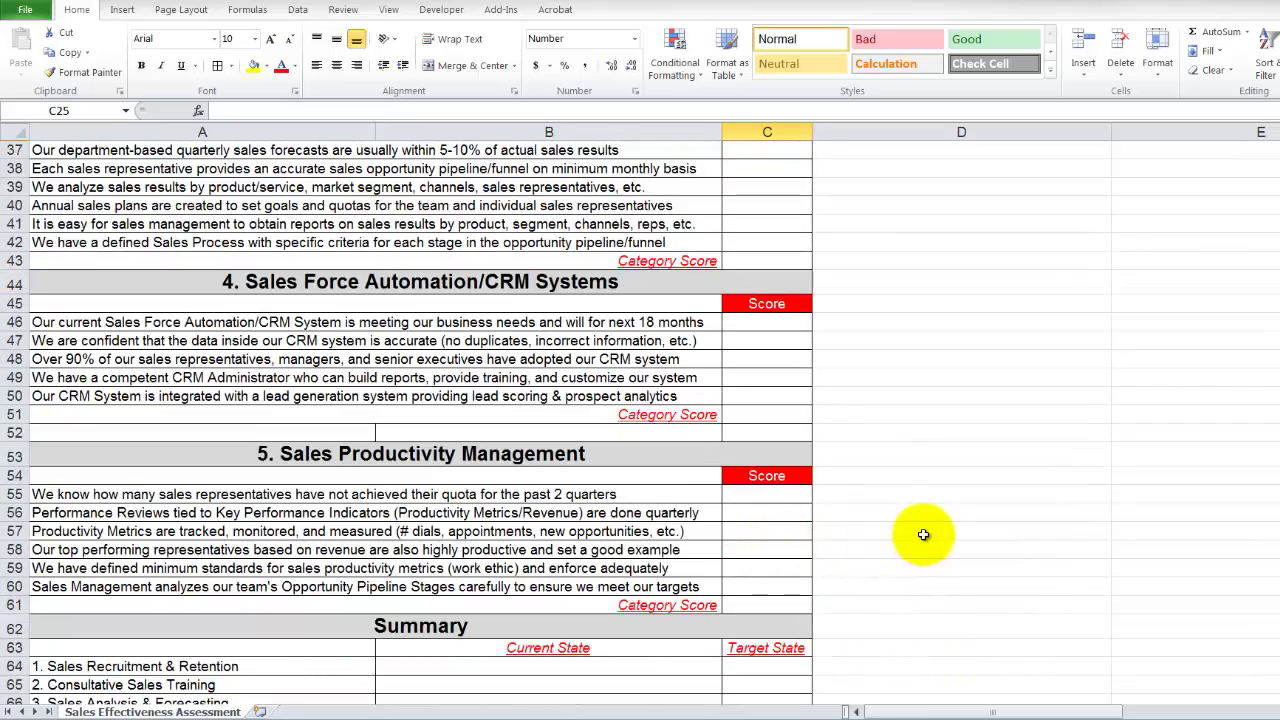
pyautogui.scroll(-4, 923, 535)
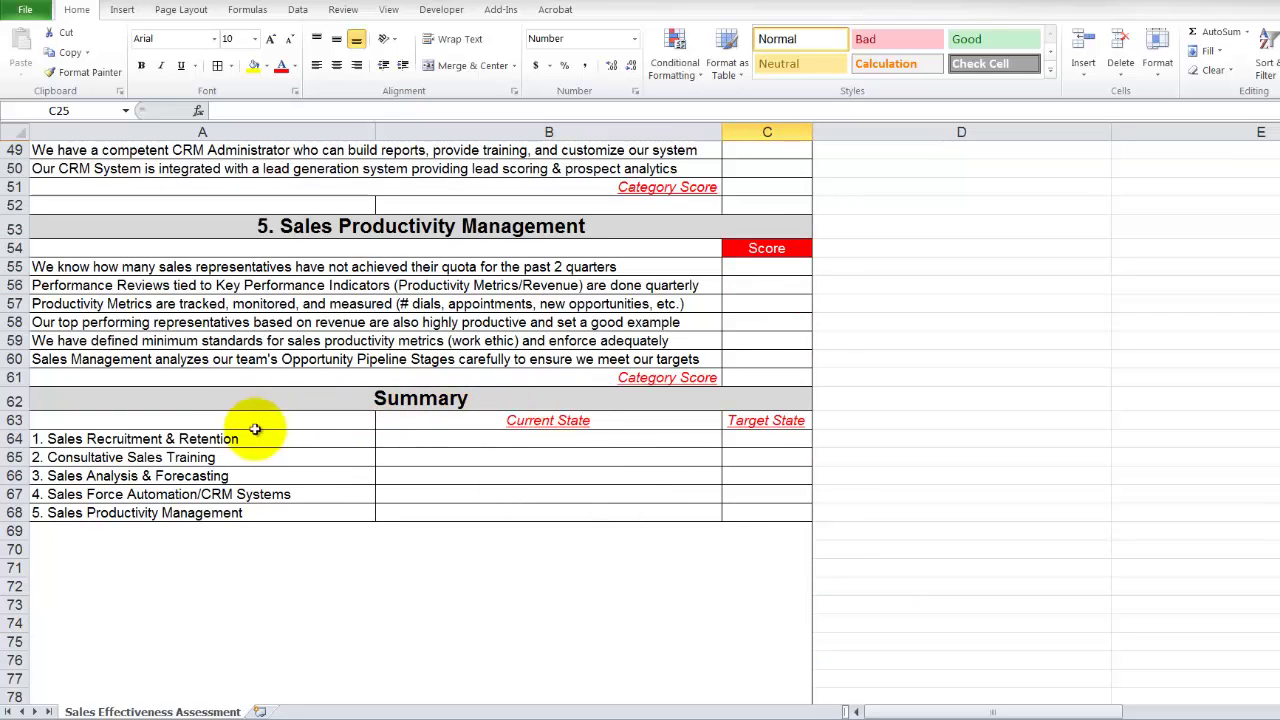
pyautogui.moveTo(224, 444); pyautogui.dragTo(229, 513)
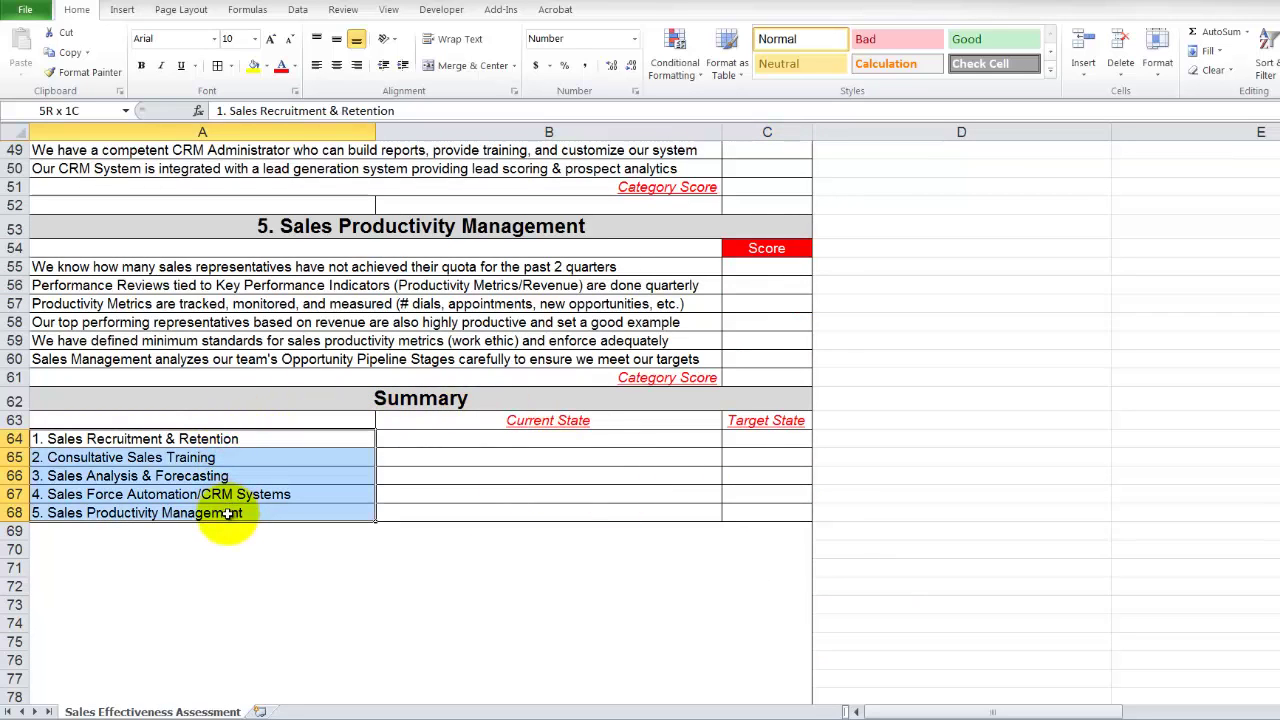
pyautogui.click(421, 438)
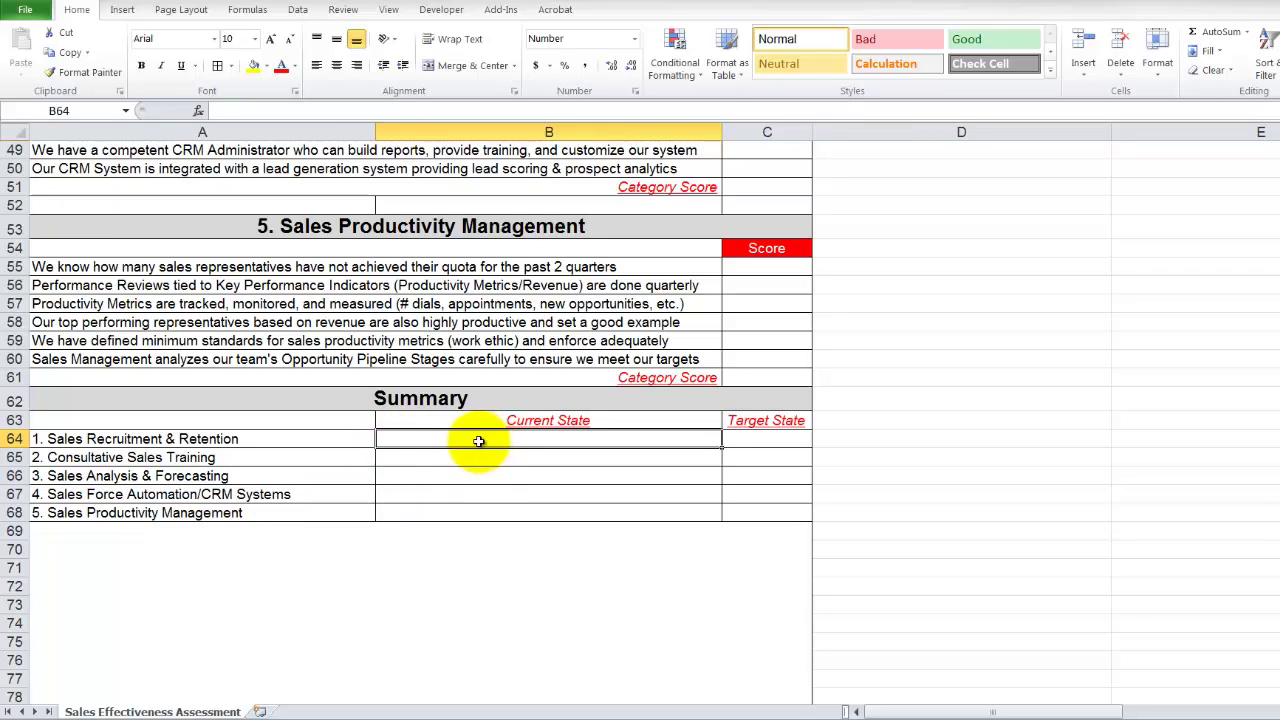
pyautogui.moveTo(478, 441); pyautogui.dragTo(480, 509)
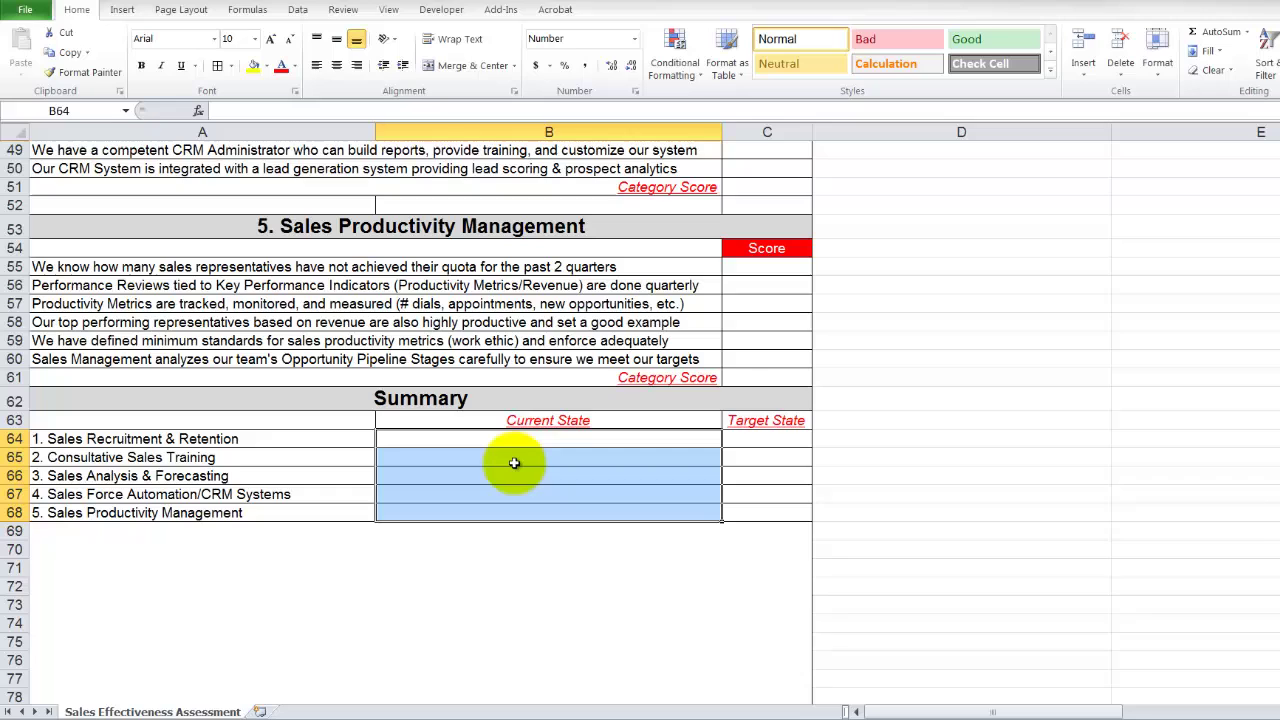
pyautogui.moveTo(752, 440); pyautogui.dragTo(754, 520)
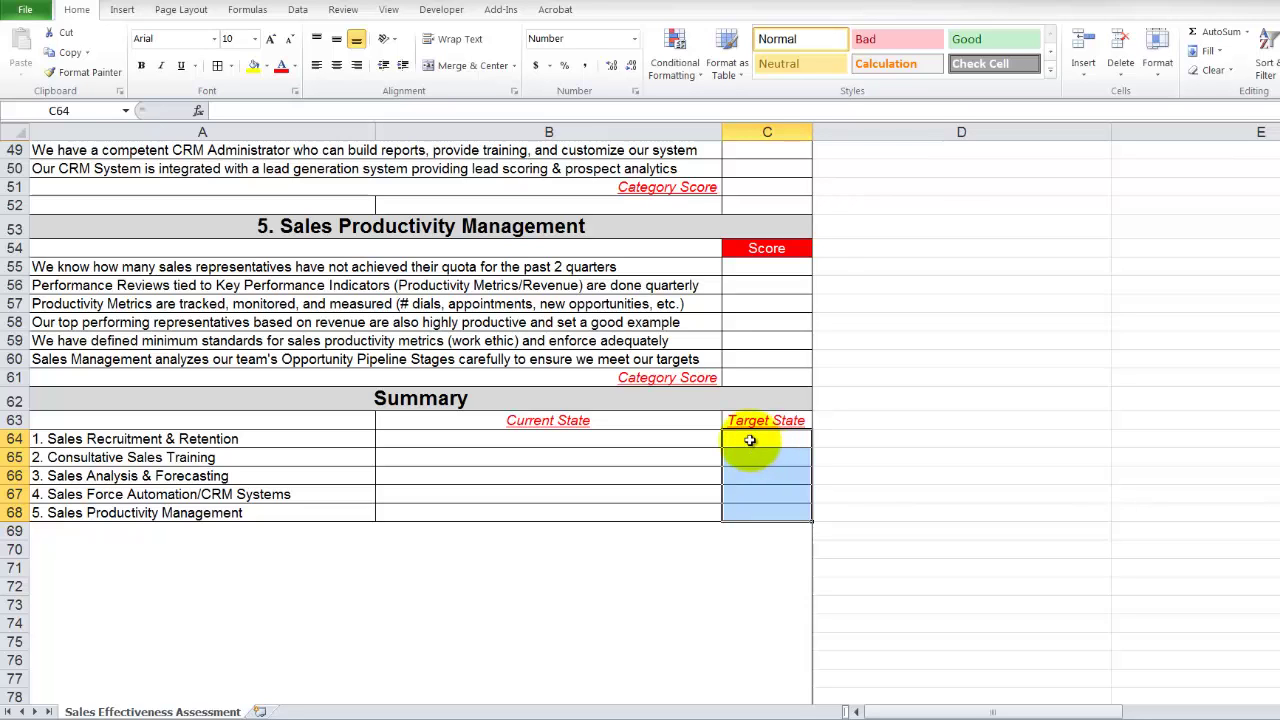
pyautogui.moveTo(750, 440); pyautogui.dragTo(752, 511)
pyautogui.scroll(-3, 846, 506)
pyautogui.click(392, 454)
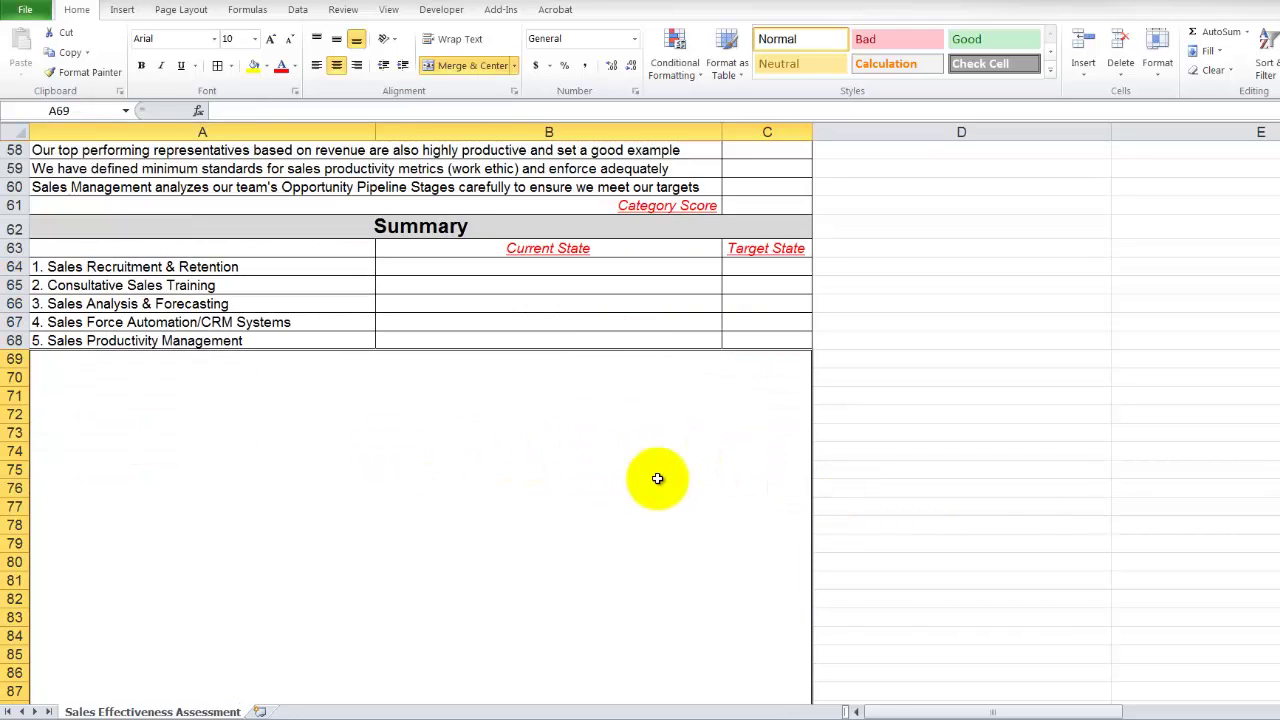
pyautogui.scroll(-1, 630, 478)
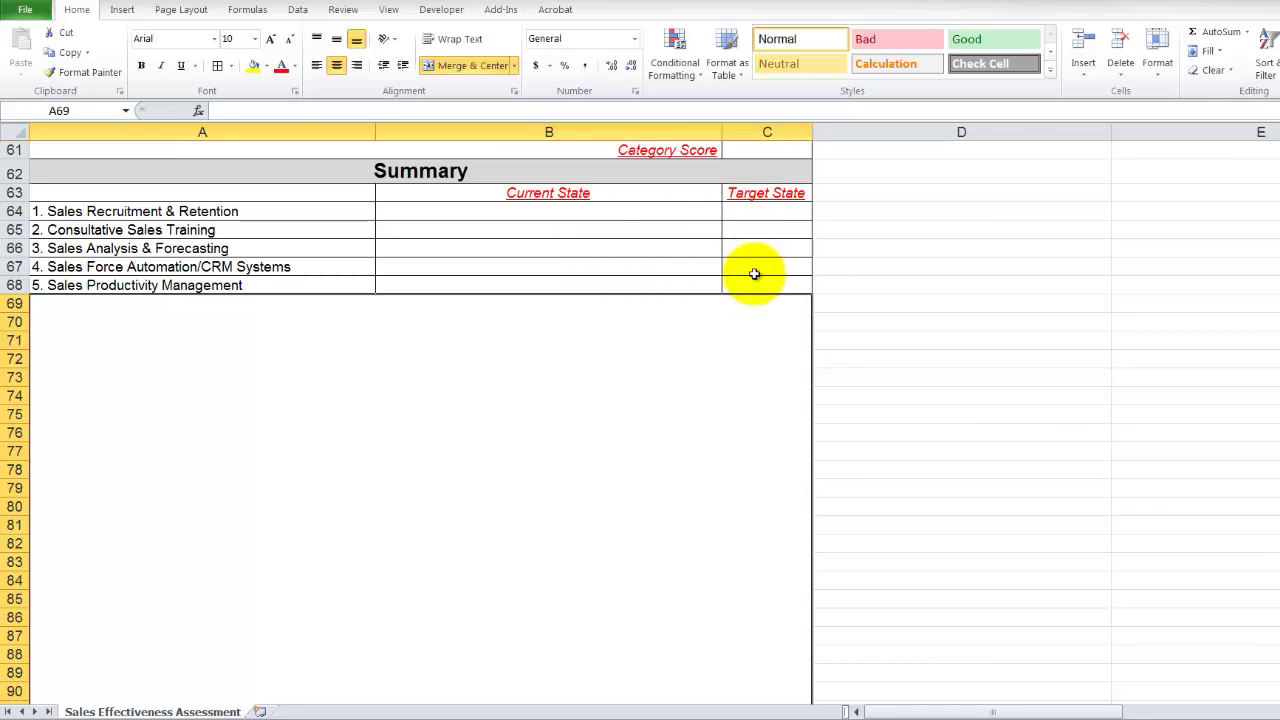
# - Enter an AVERAGE formula over C22:C24 in the Recruitment & Retention category score cell C25
pyautogui.scroll(6, 770, 380)
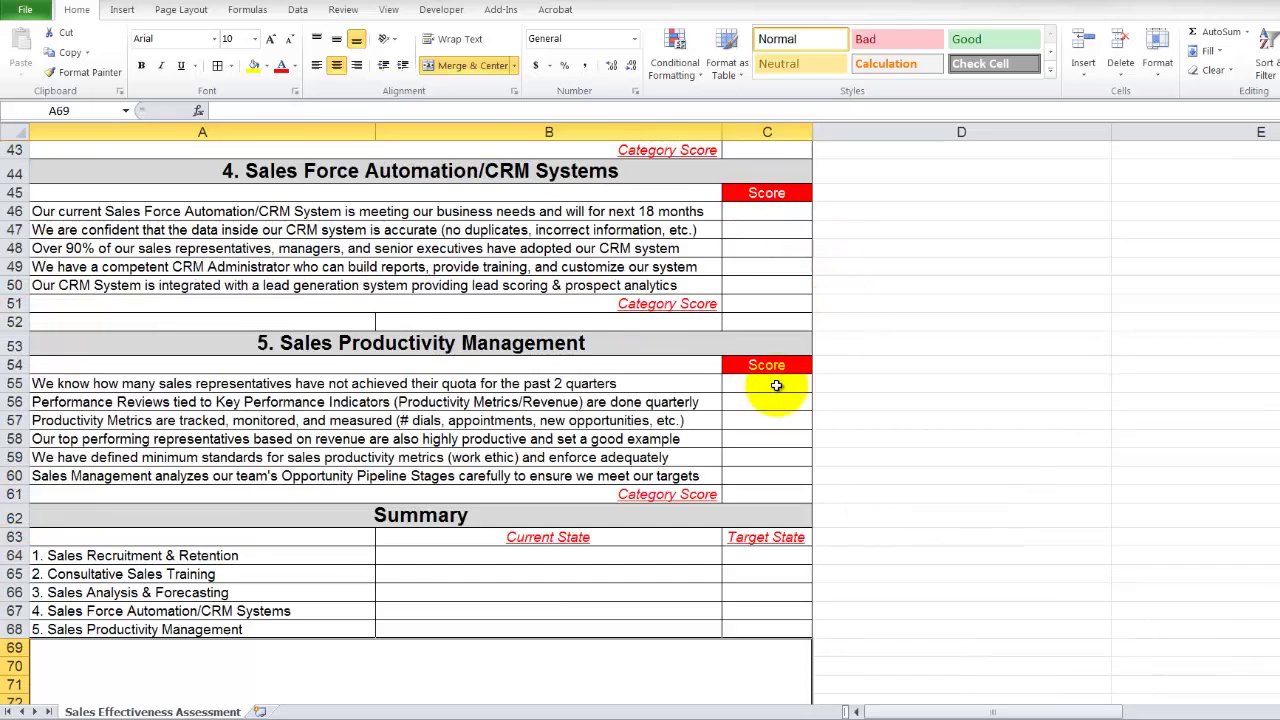
pyautogui.scroll(14, 776, 390)
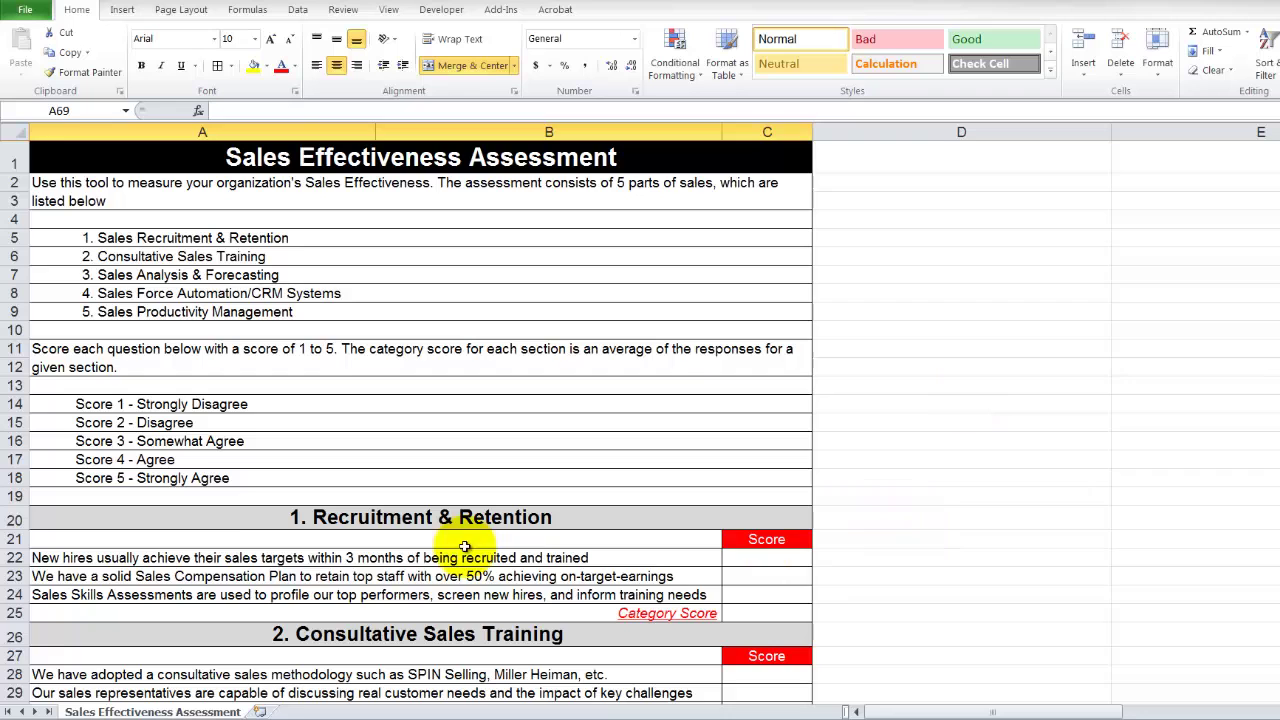
pyautogui.scroll(-2, 835, 565)
pyautogui.scroll(-4, 832, 570)
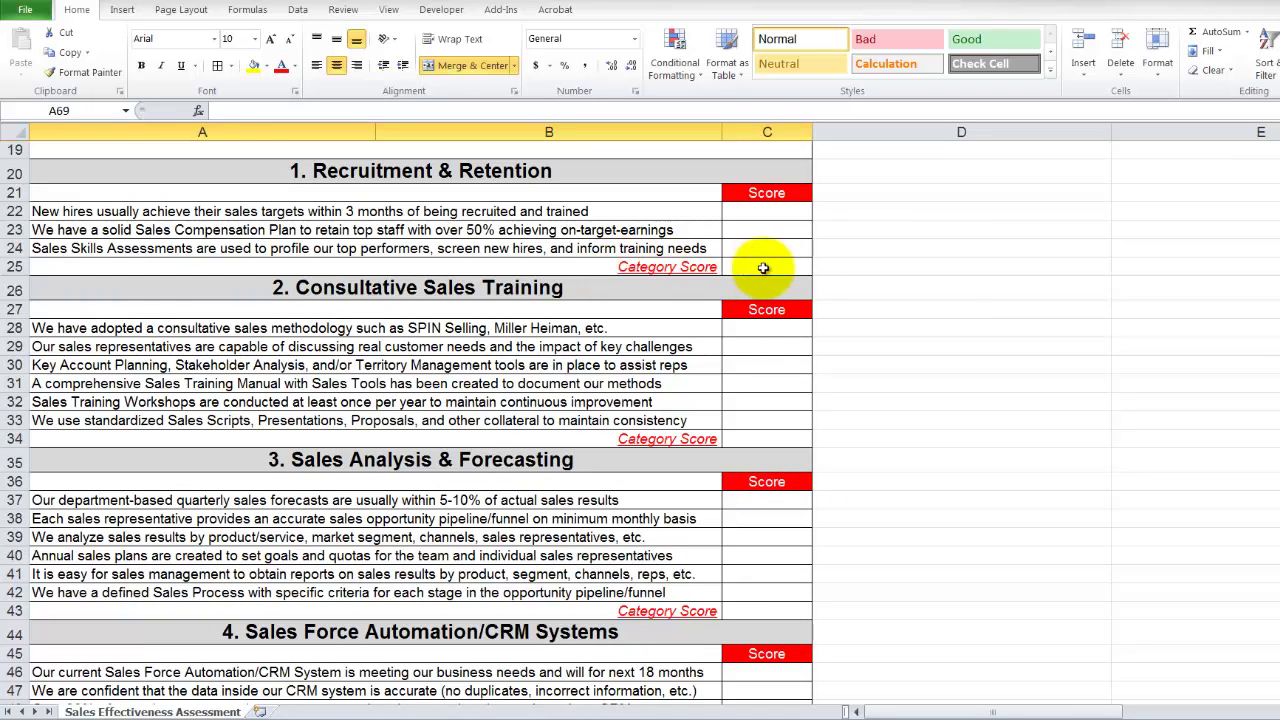
pyautogui.click(772, 269)
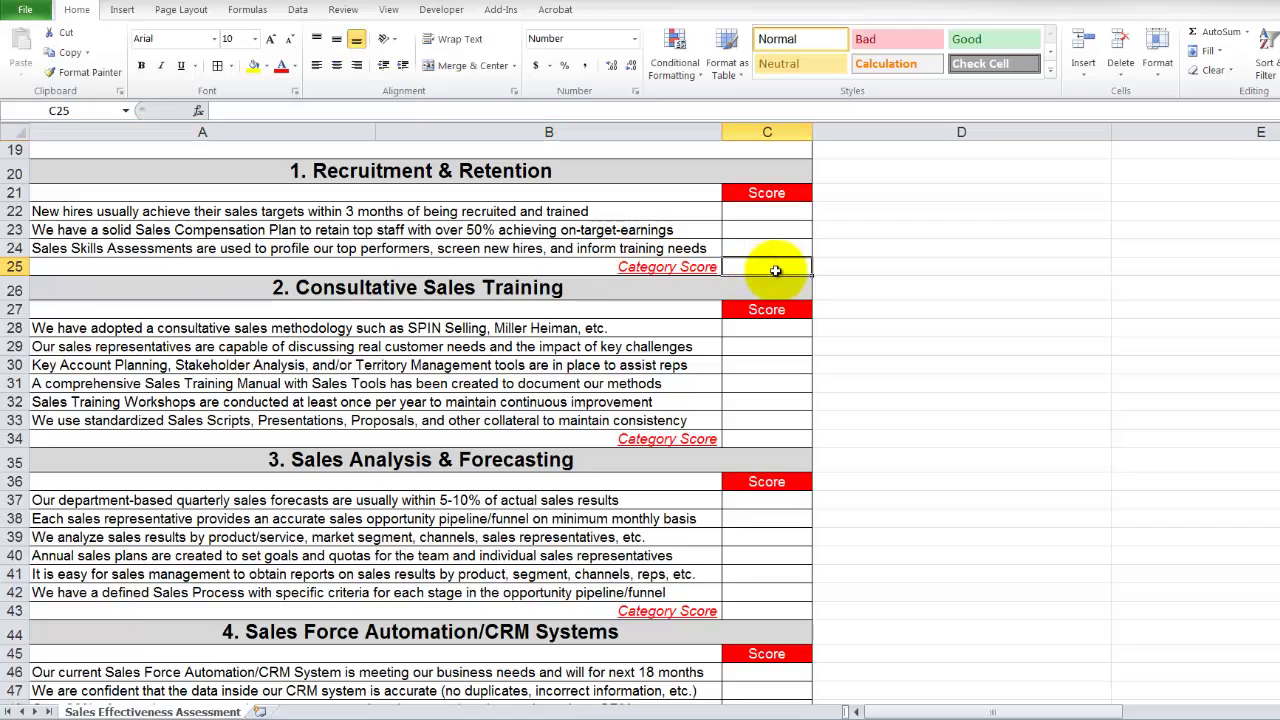
pyautogui.write('=average')
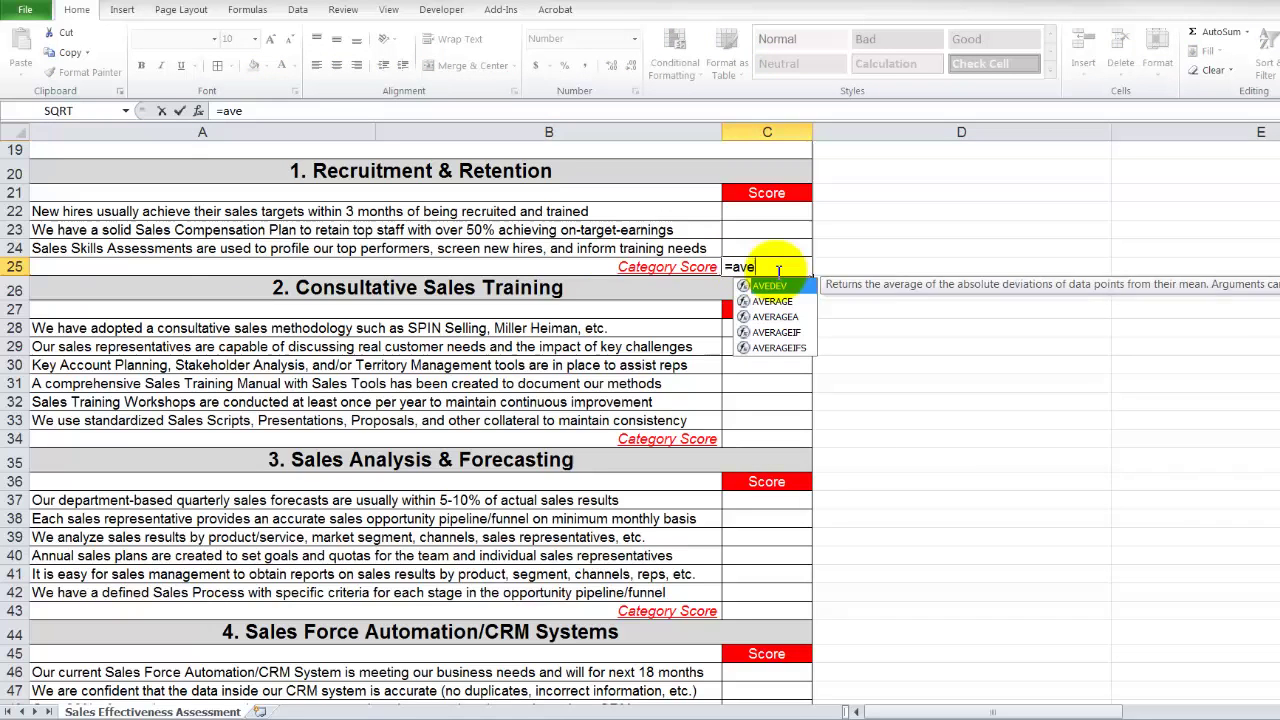
pyautogui.press('Tab')
pyautogui.press('Up')
pyautogui.hotkey('shift', 'Up')
pyautogui.hotkey('shift', 'Up')
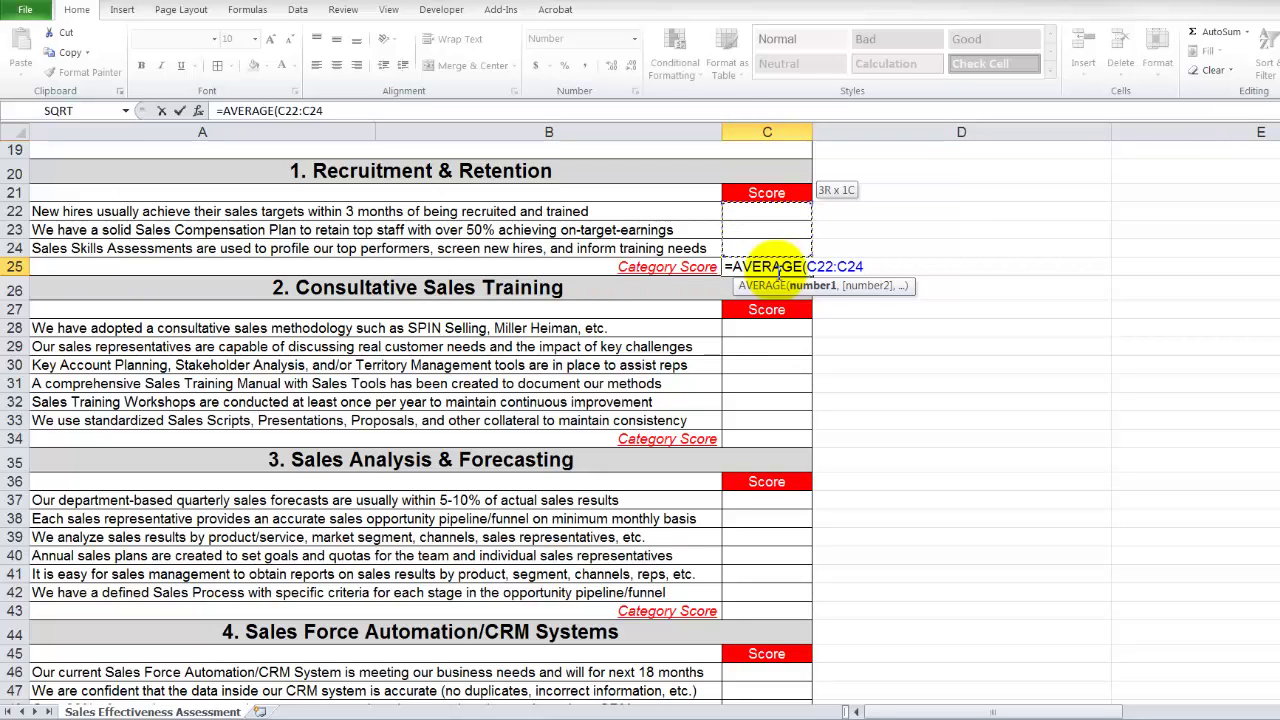
pyautogui.press('Return')
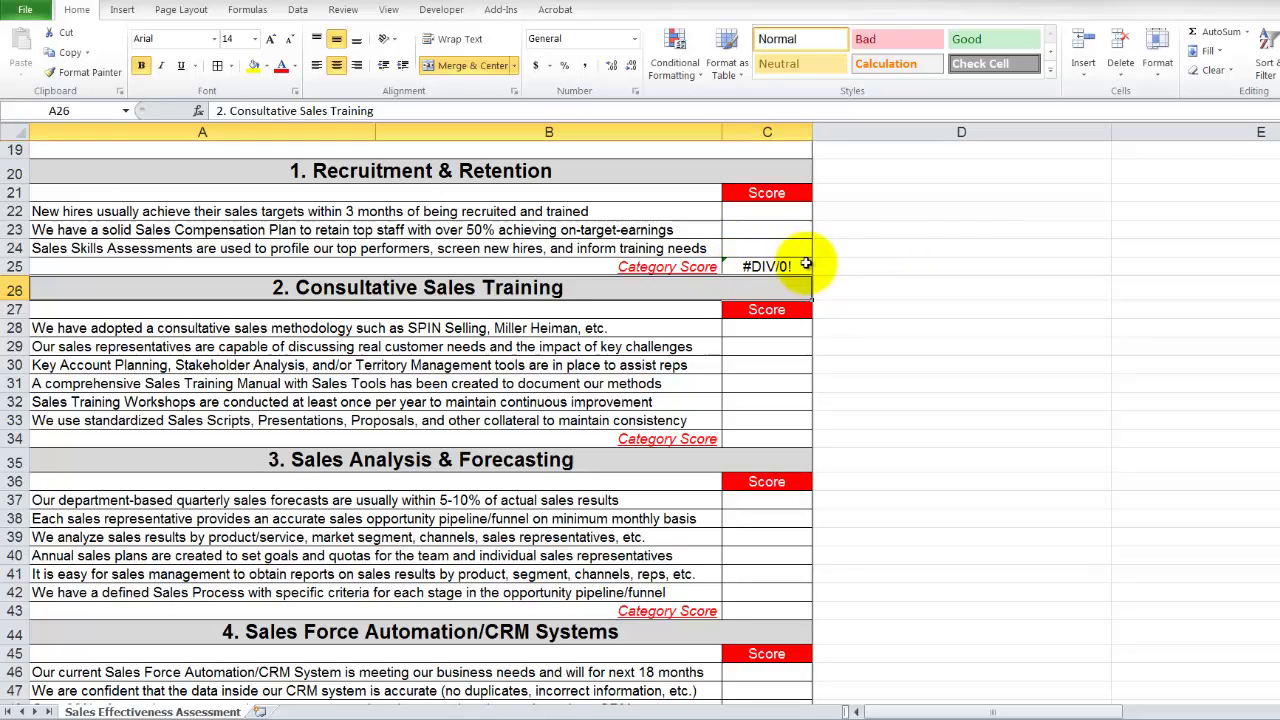
# - Wrap the average in C25 with IFERROR to return an empty string on error: =IFERROR(AVERAGE(C22:C24),"")
pyautogui.moveTo(759, 207); pyautogui.dragTo(756, 255)
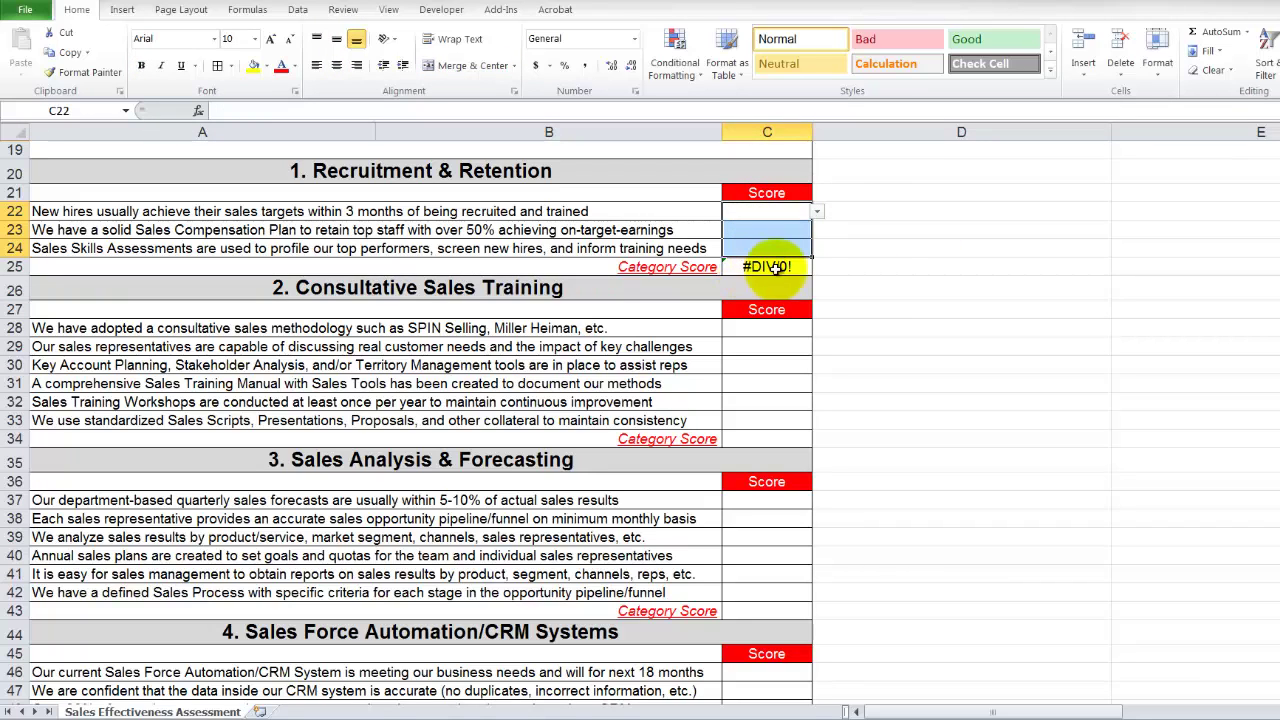
pyautogui.click(877, 275)
pyautogui.click(586, 268)
pyautogui.click(701, 266)
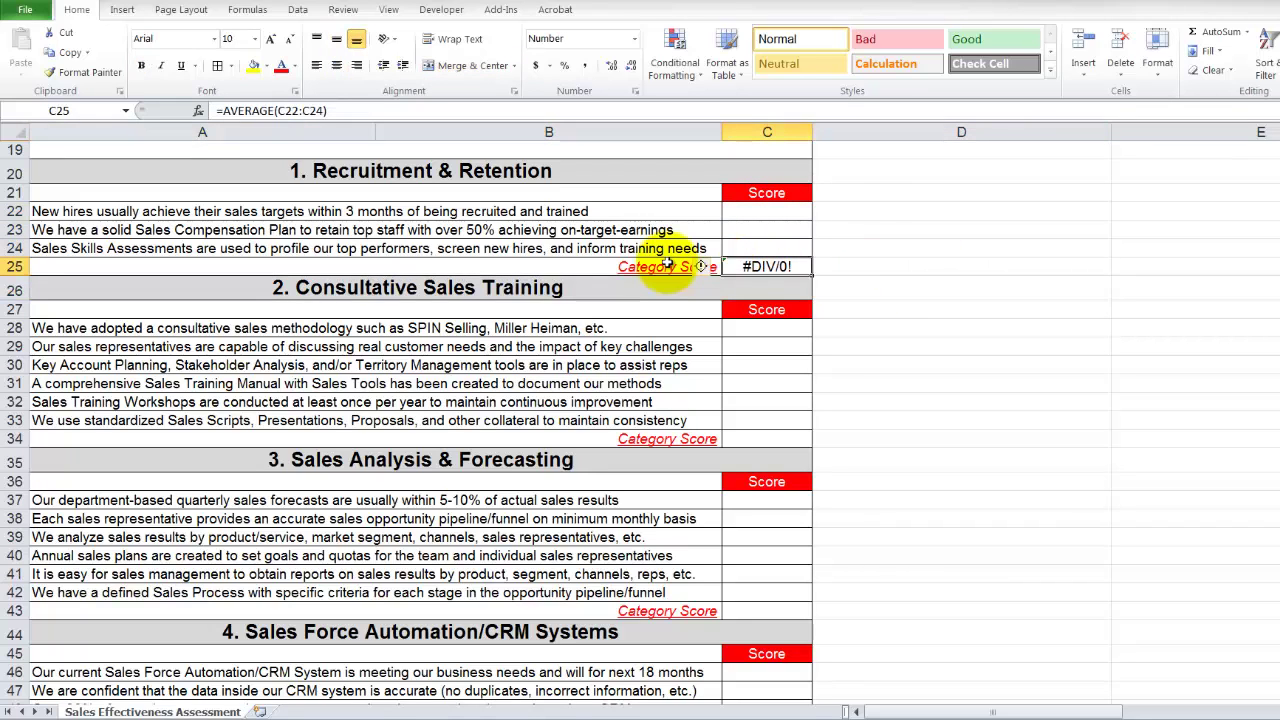
pyautogui.doubleClick(738, 266)
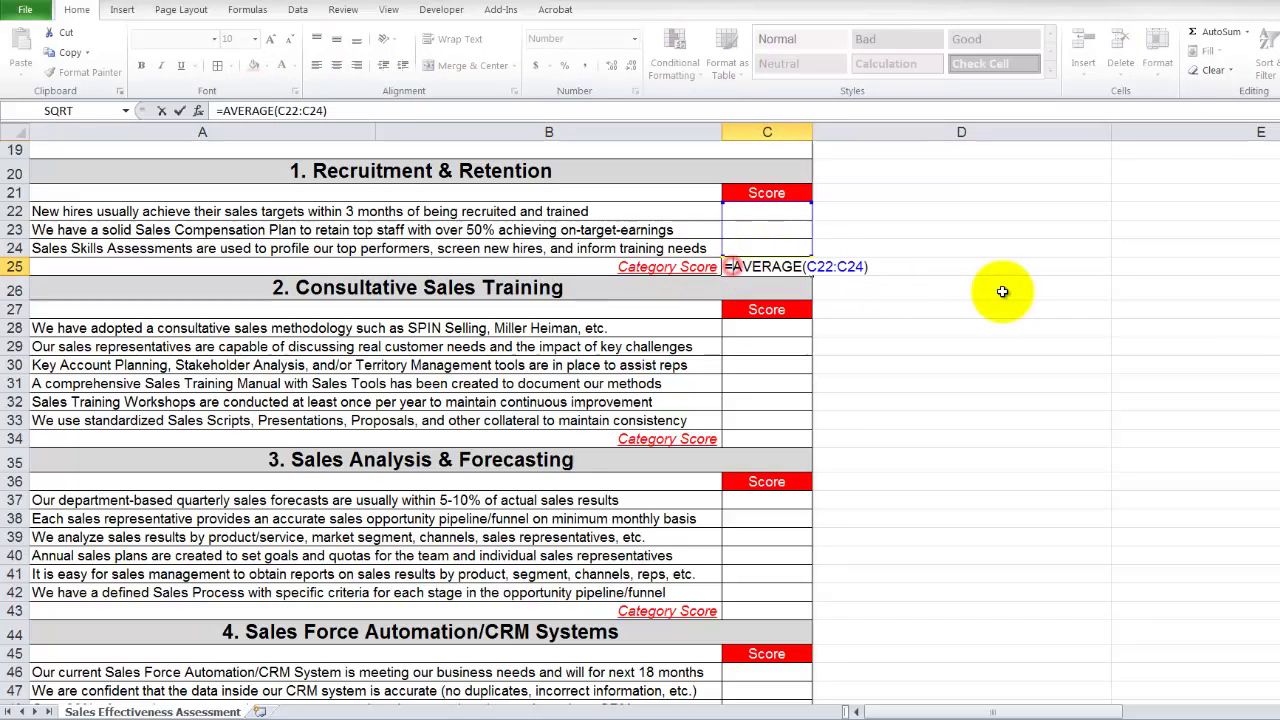
pyautogui.write('ifee')
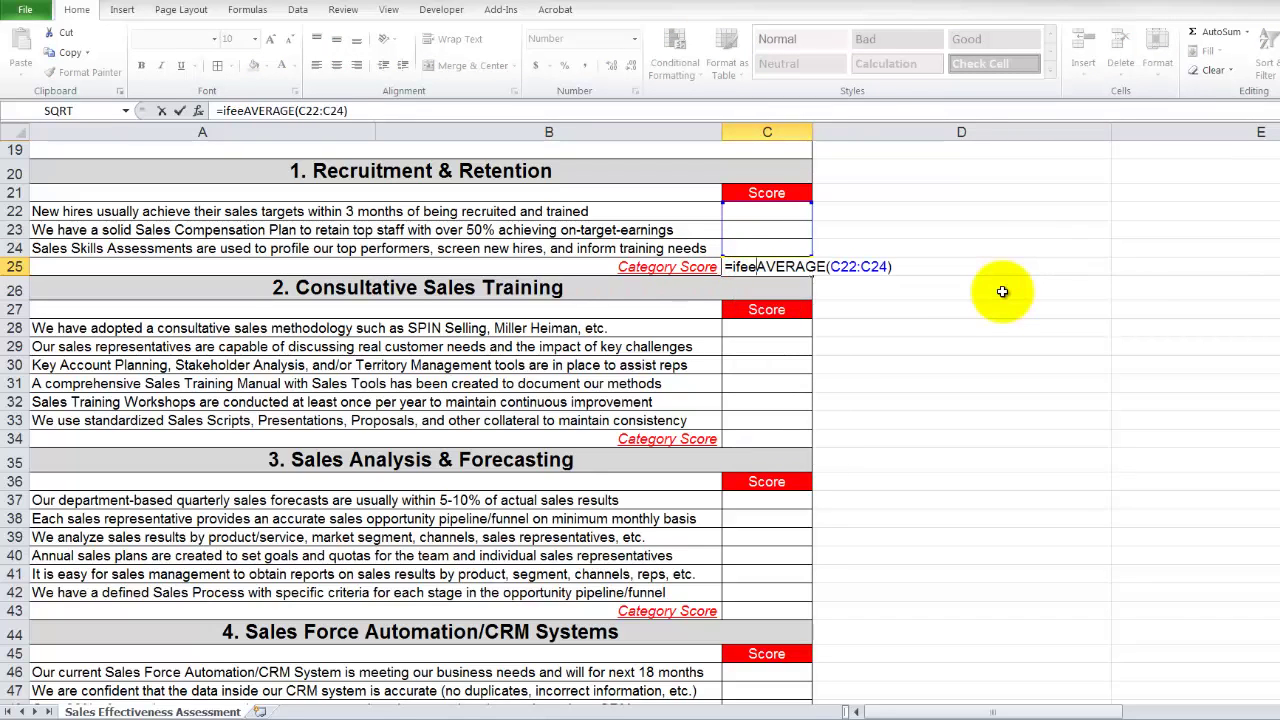
pyautogui.write('r')
pyautogui.press('Tab')
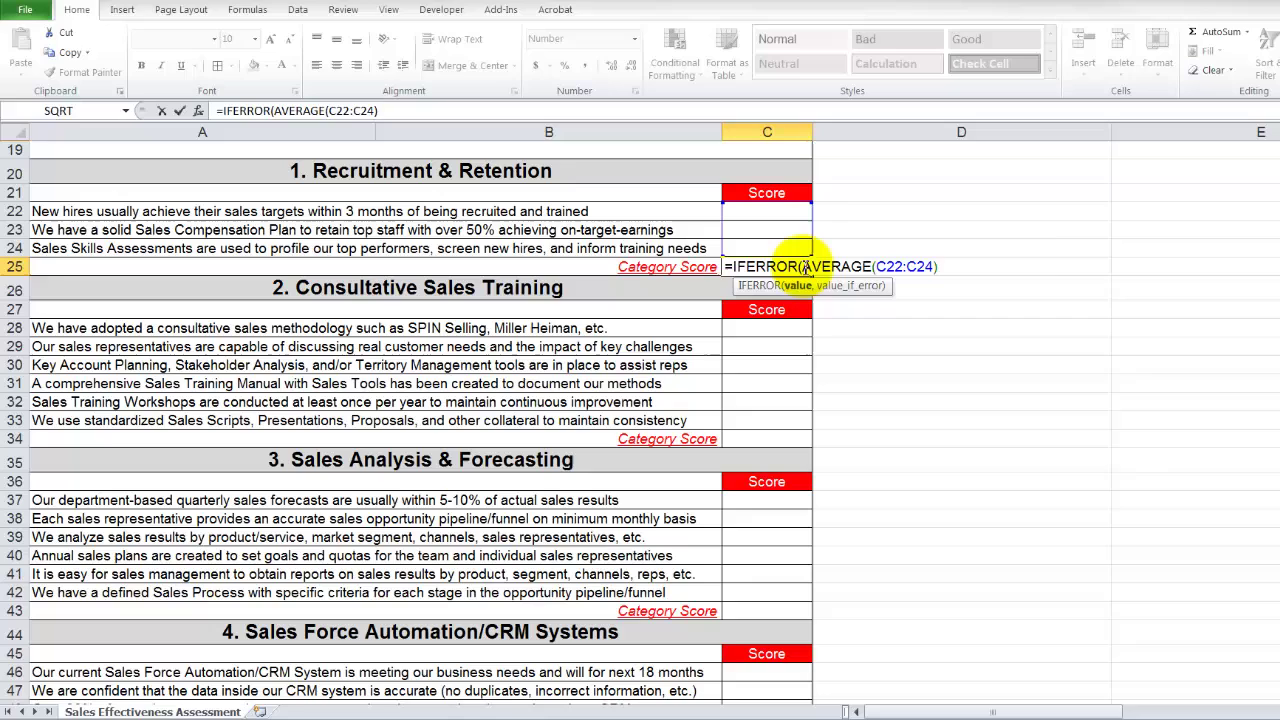
pyautogui.moveTo(806, 268); pyautogui.dragTo(1040, 257)
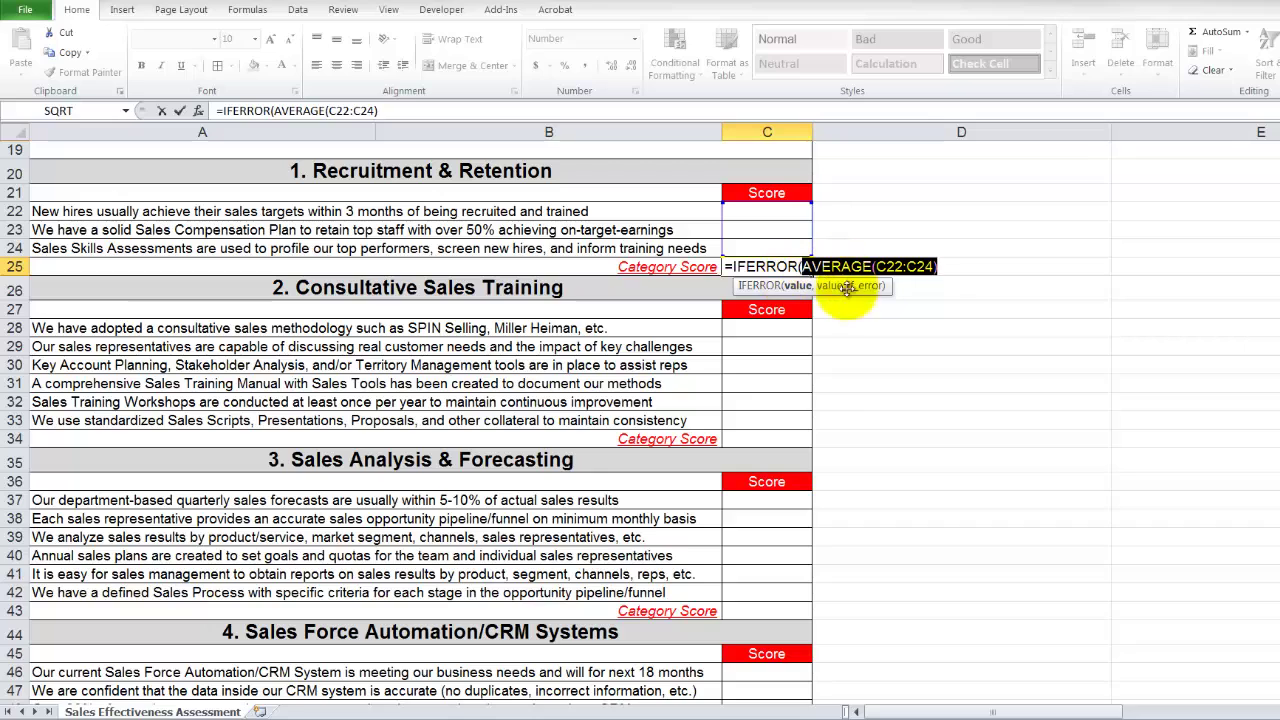
pyautogui.click(946, 266)
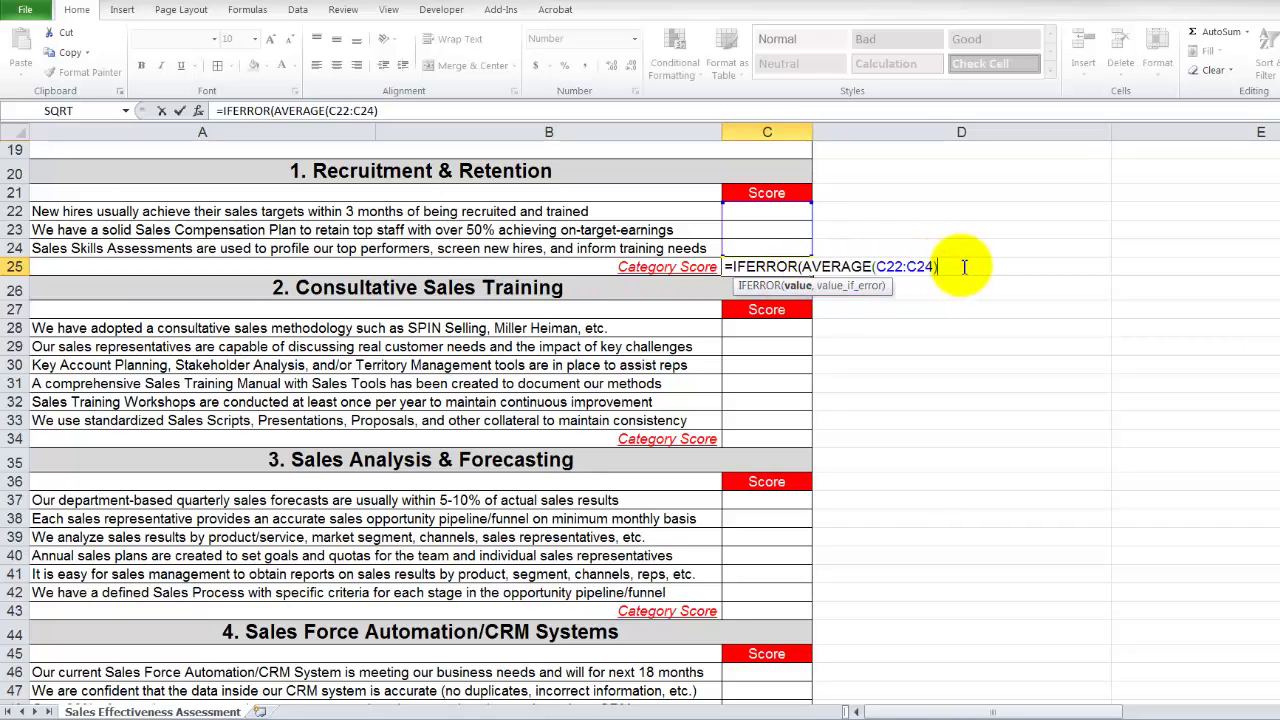
pyautogui.write(',')
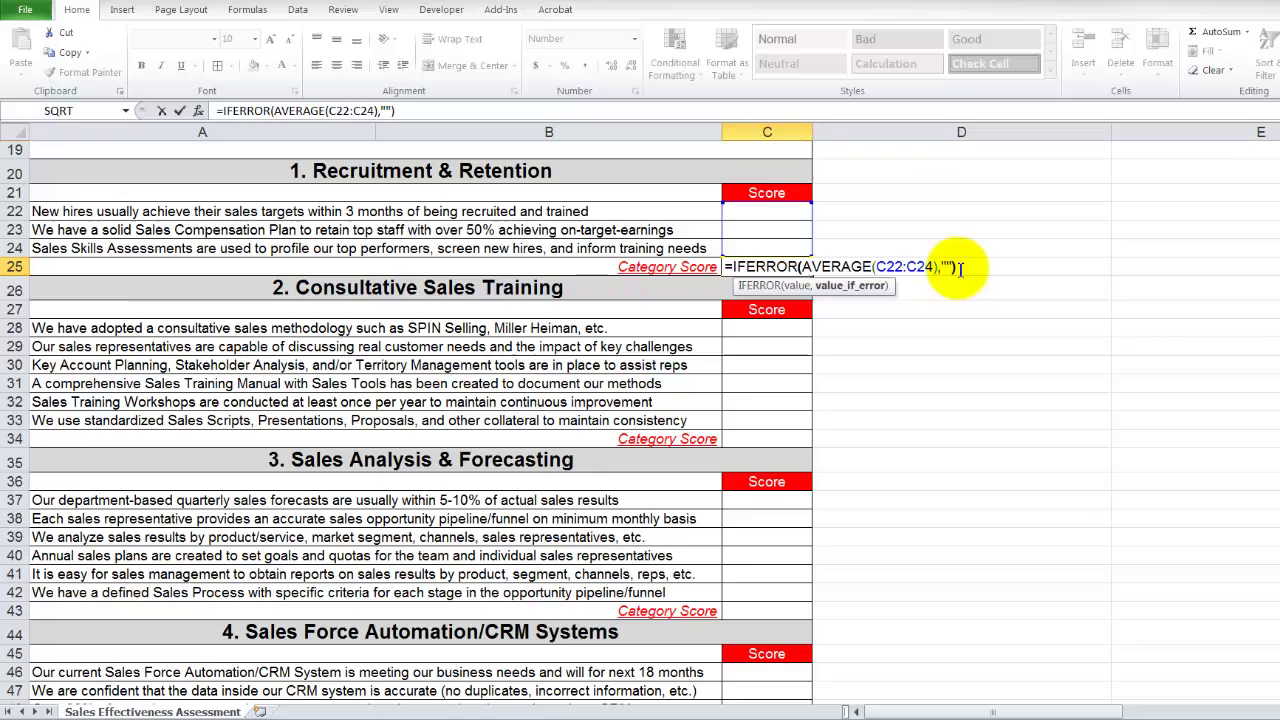
pyautogui.moveTo(803, 266); pyautogui.dragTo(933, 266)
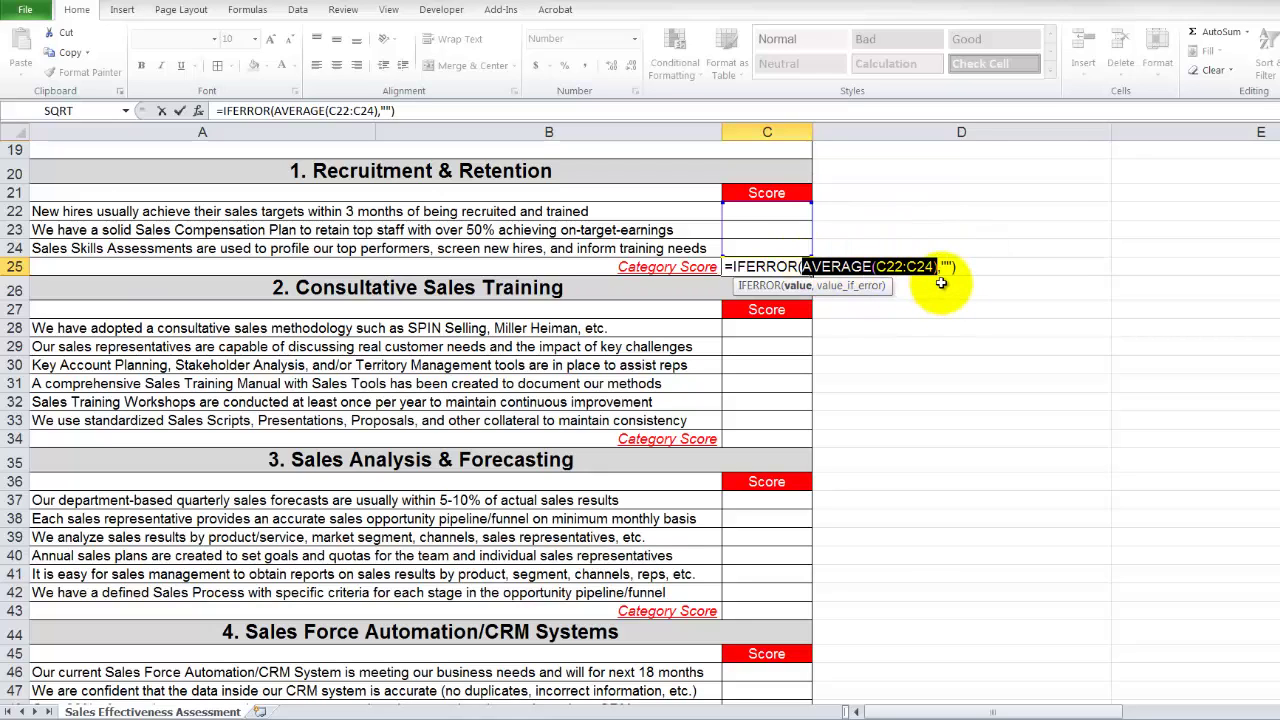
pyautogui.press('Return')
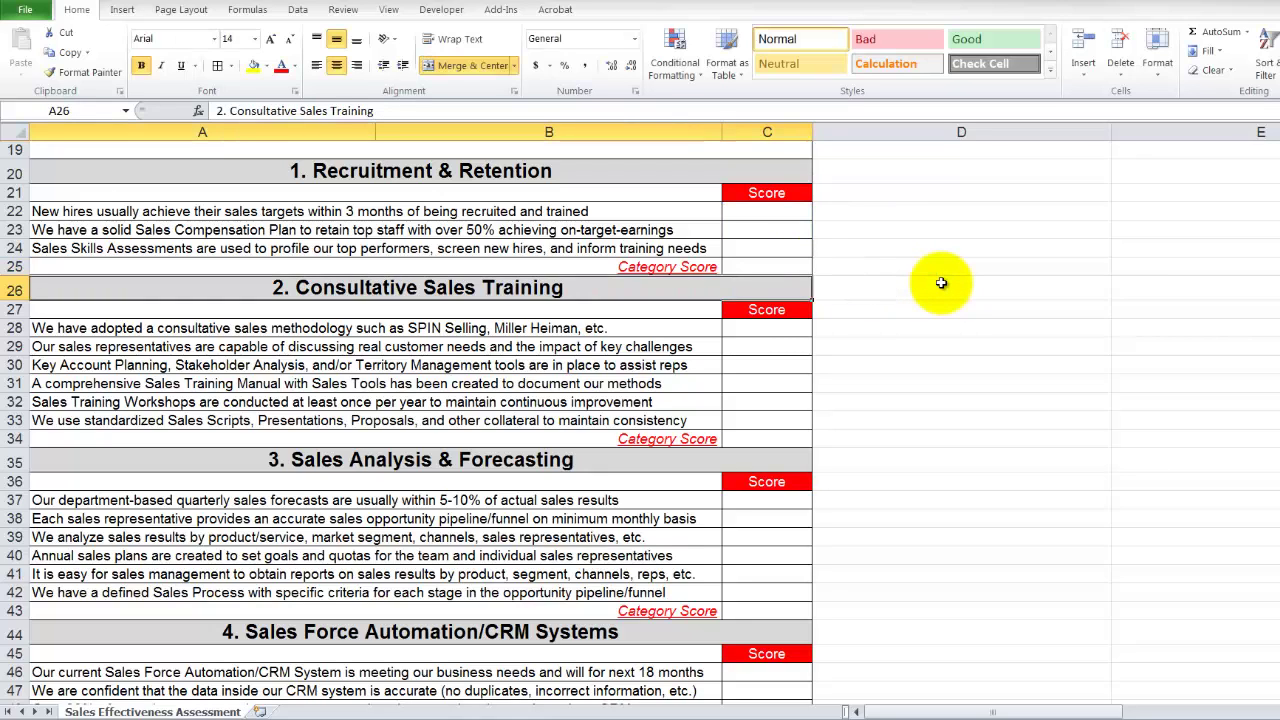
# - Copy the category score formula from C25 into the category score cells C34 and C43
pyautogui.click(797, 265)
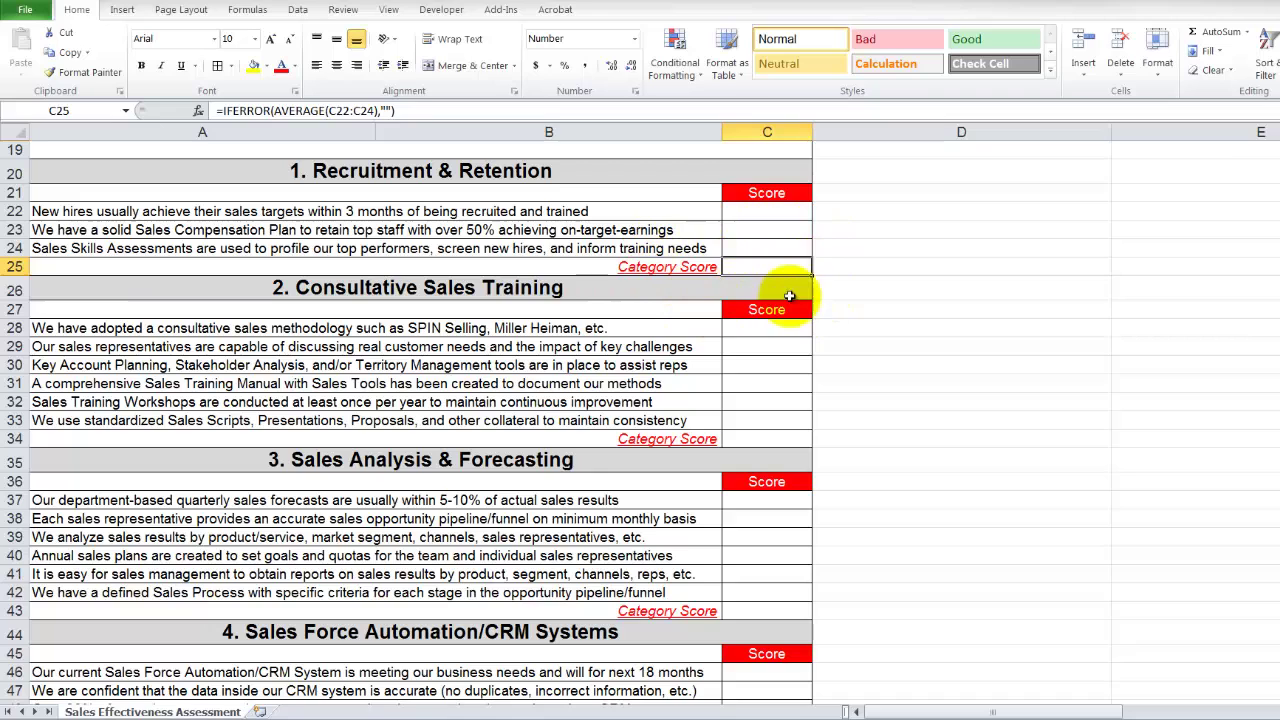
pyautogui.hotkey('ctrl', 'c')
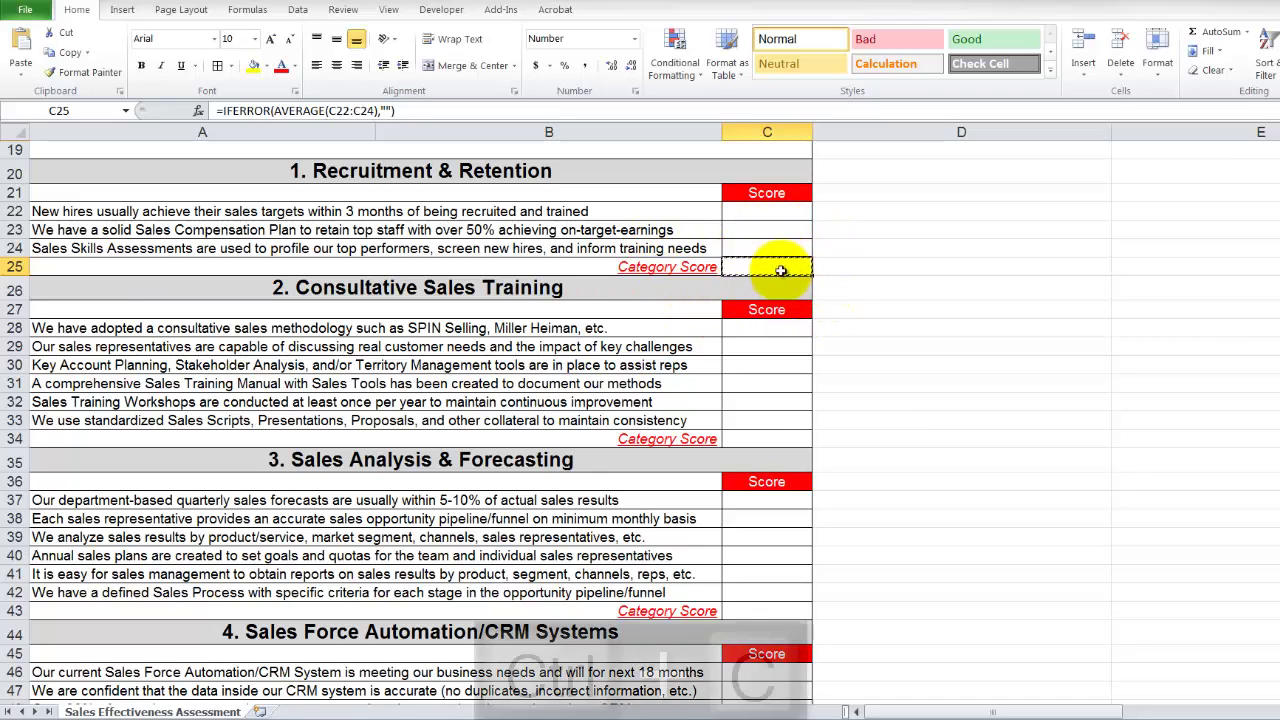
pyautogui.click(765, 436)
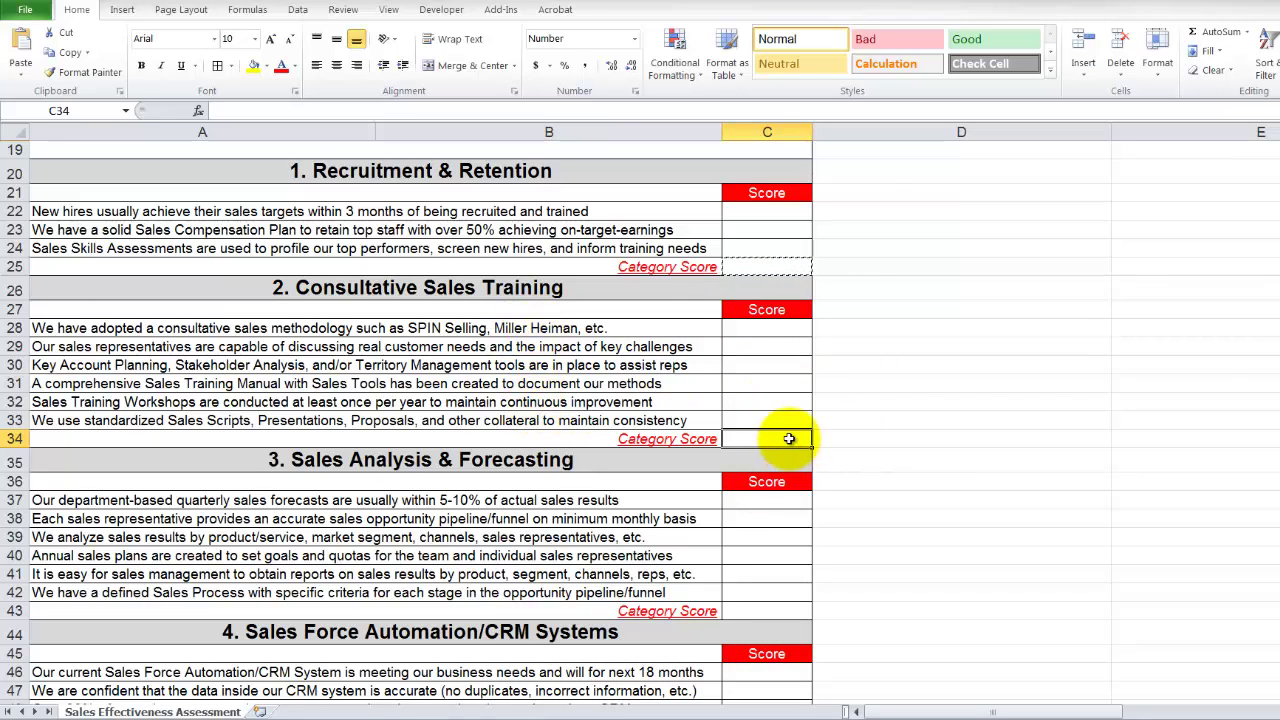
pyautogui.hotkey('ctrl', 'v')
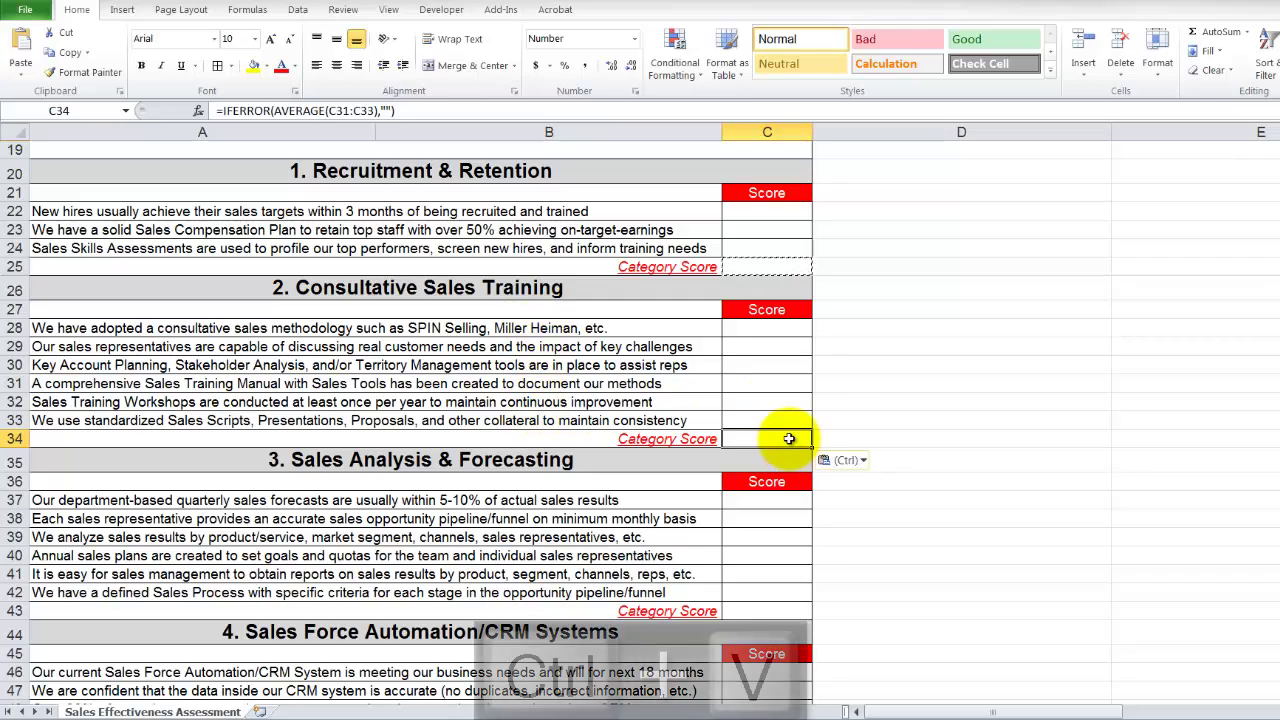
pyautogui.click(770, 608)
pyautogui.hotkey('ctrl', 'v')
# - Paste the same category score formula into C51 and C61 for the last two assessment sections
pyautogui.scroll(-3, 919, 565)
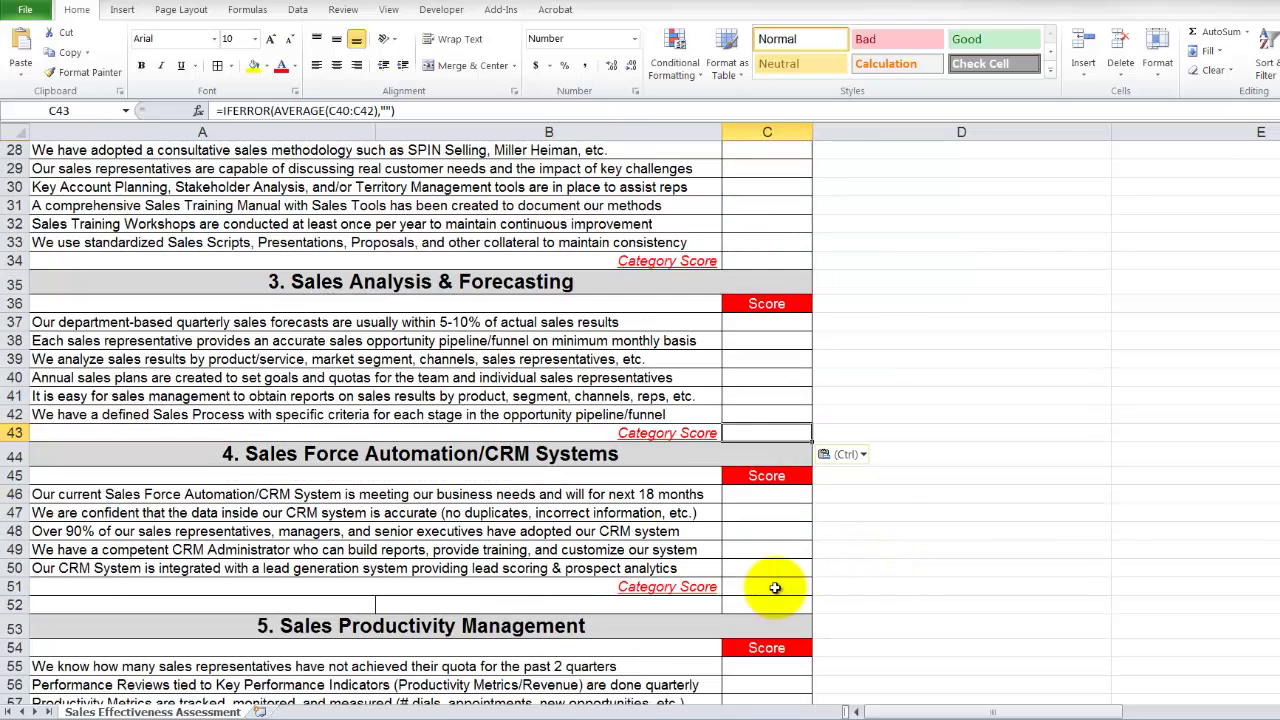
pyautogui.click(771, 586)
pyautogui.hotkey('ctrl', 'v')
pyautogui.scroll(-2, 903, 591)
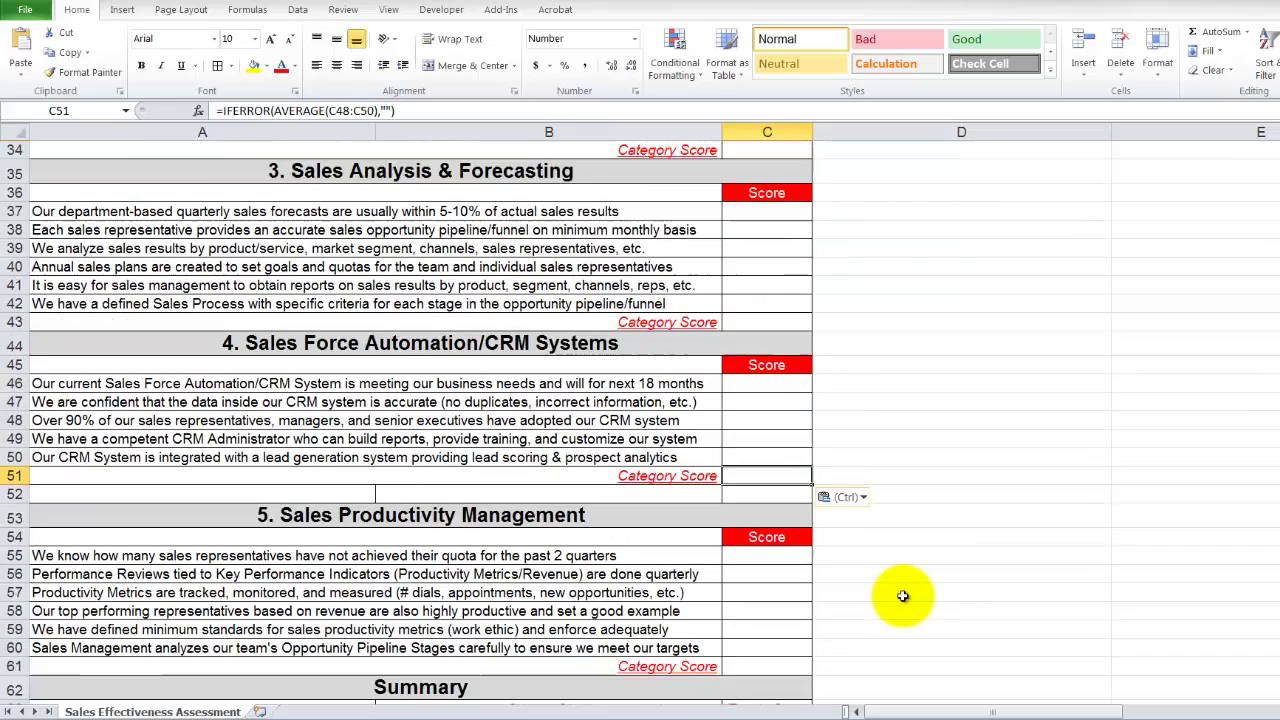
pyautogui.scroll(-2, 903, 594)
pyautogui.click(764, 550)
pyautogui.hotkey('ctrl', 'v')
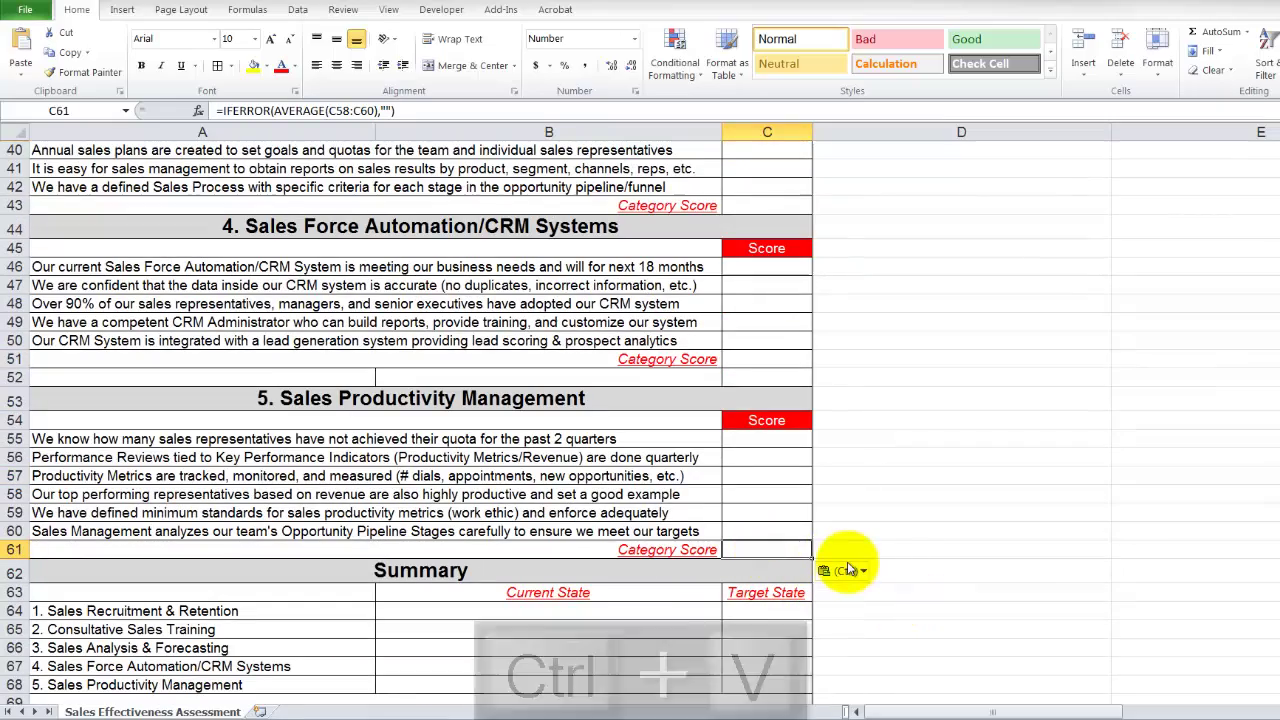
# - Extend the averaged ranges to C28:C33 in the C34 formula and to C37:C42 in the C43 formula
pyautogui.scroll(8, 829, 525)
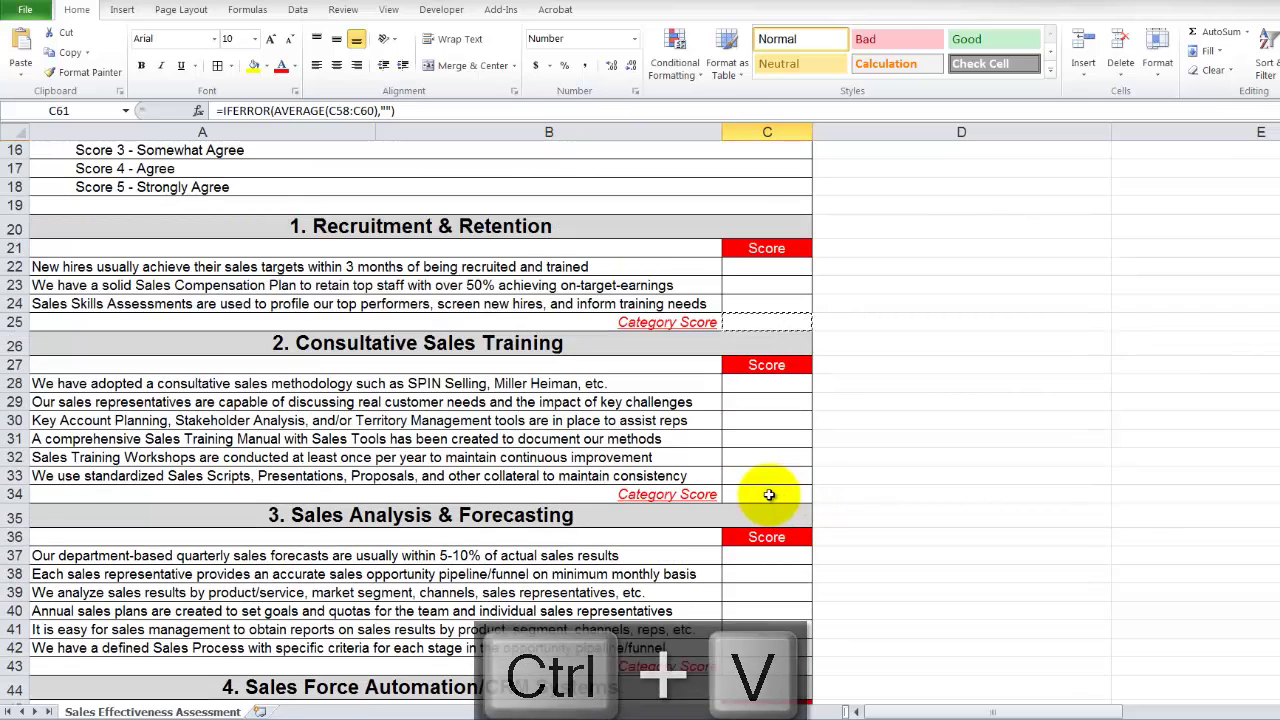
pyautogui.doubleClick(768, 494)
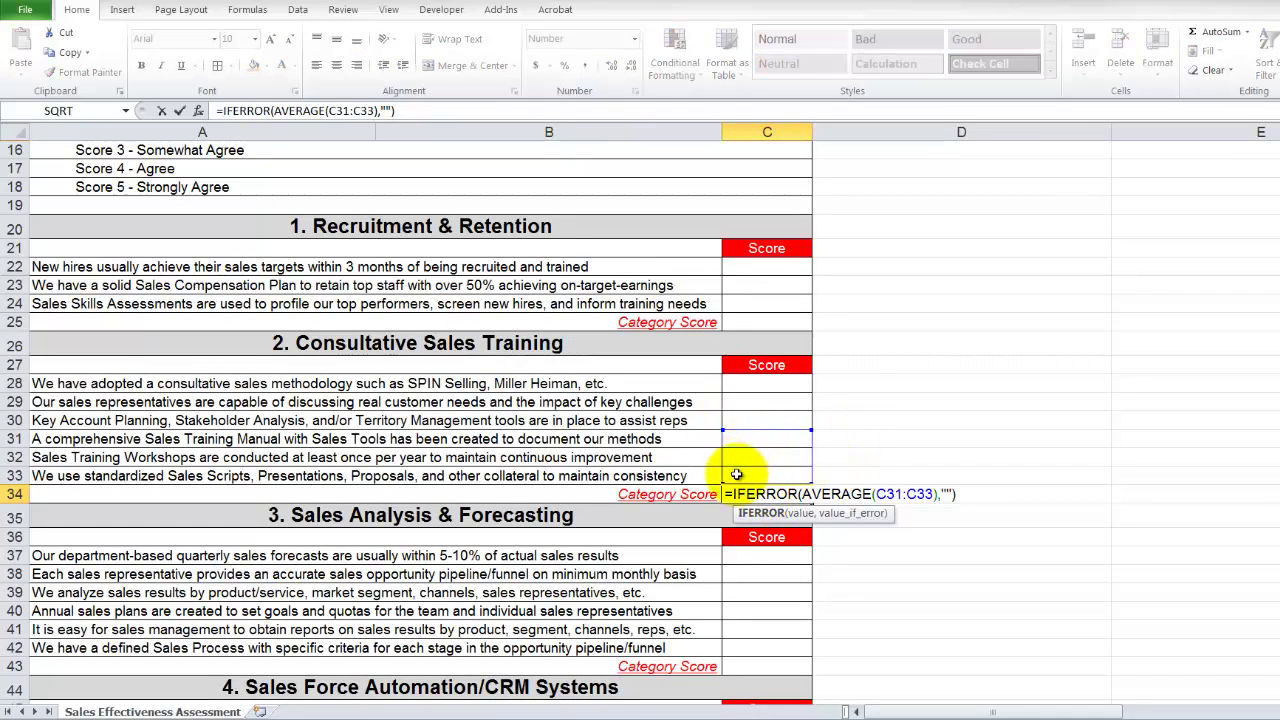
pyautogui.moveTo(810, 437); pyautogui.dragTo(814, 380)
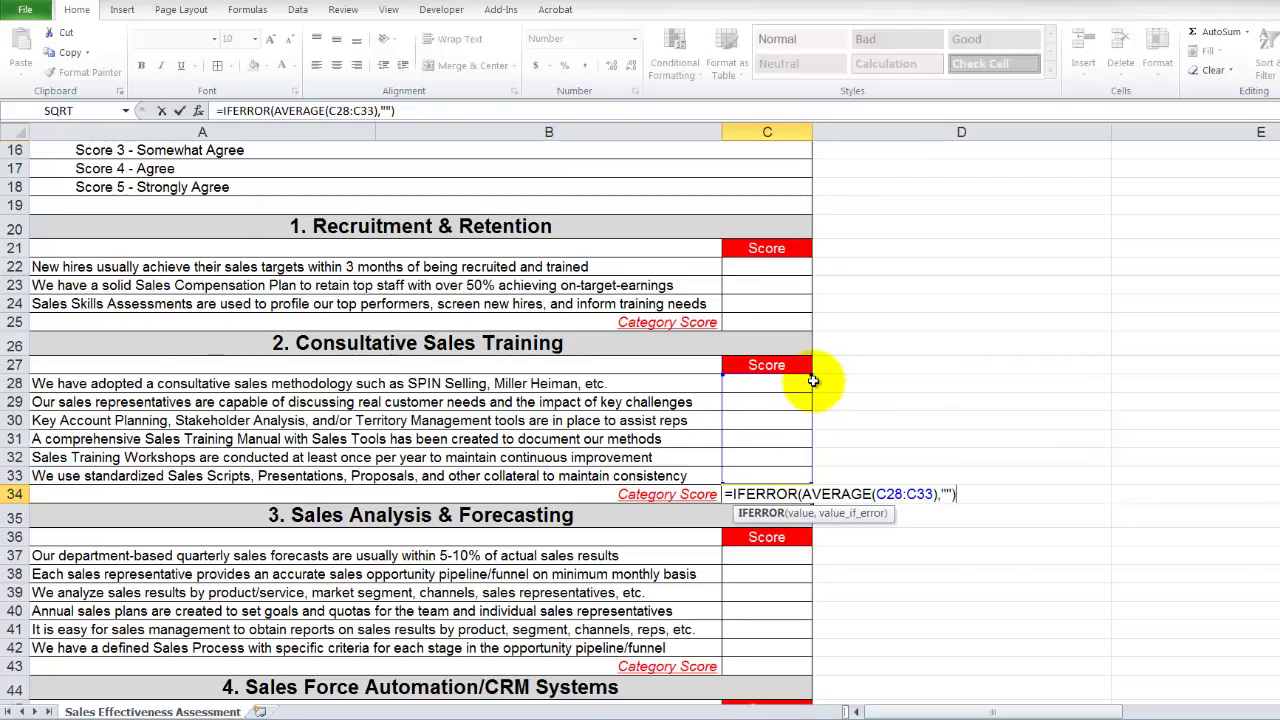
pyautogui.press('Return')
pyautogui.doubleClick(751, 666)
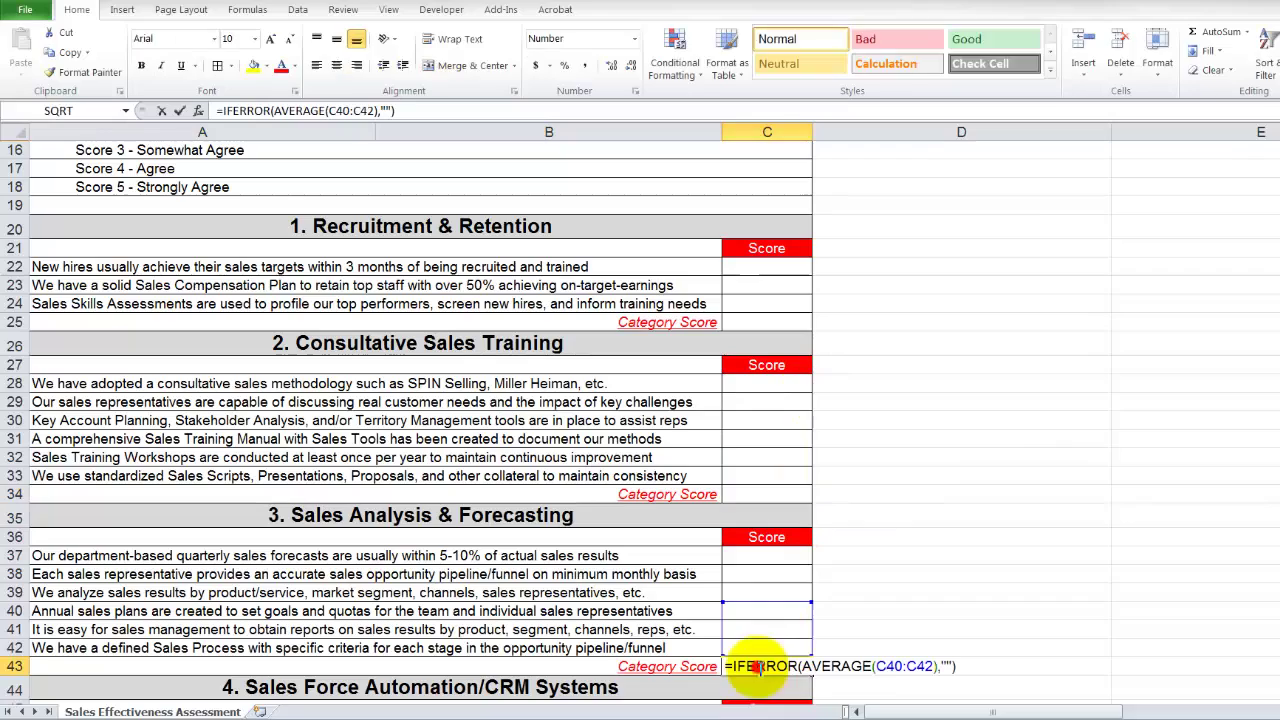
pyautogui.moveTo(812, 601); pyautogui.dragTo(813, 548)
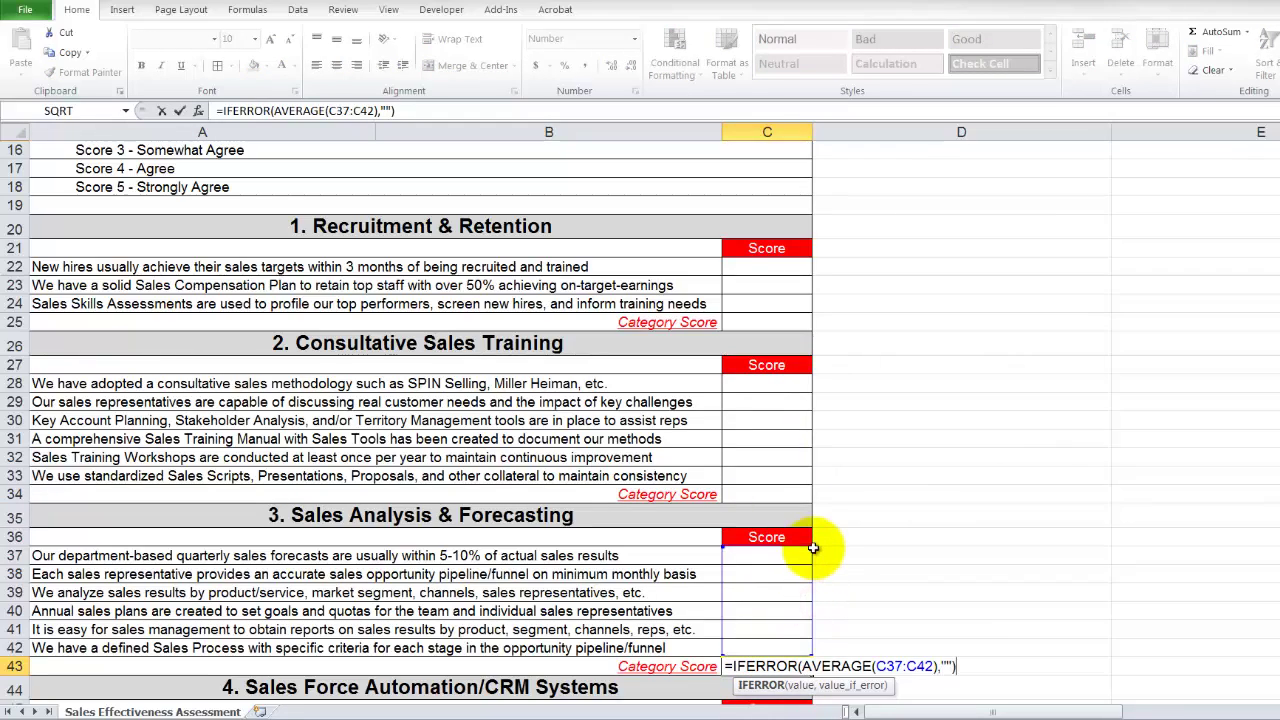
pyautogui.press('Return')
# - Extend the averaged ranges to C46:C50 in the C51 formula and to C55:C60 in the C61 formula
pyautogui.scroll(-5, 812, 547)
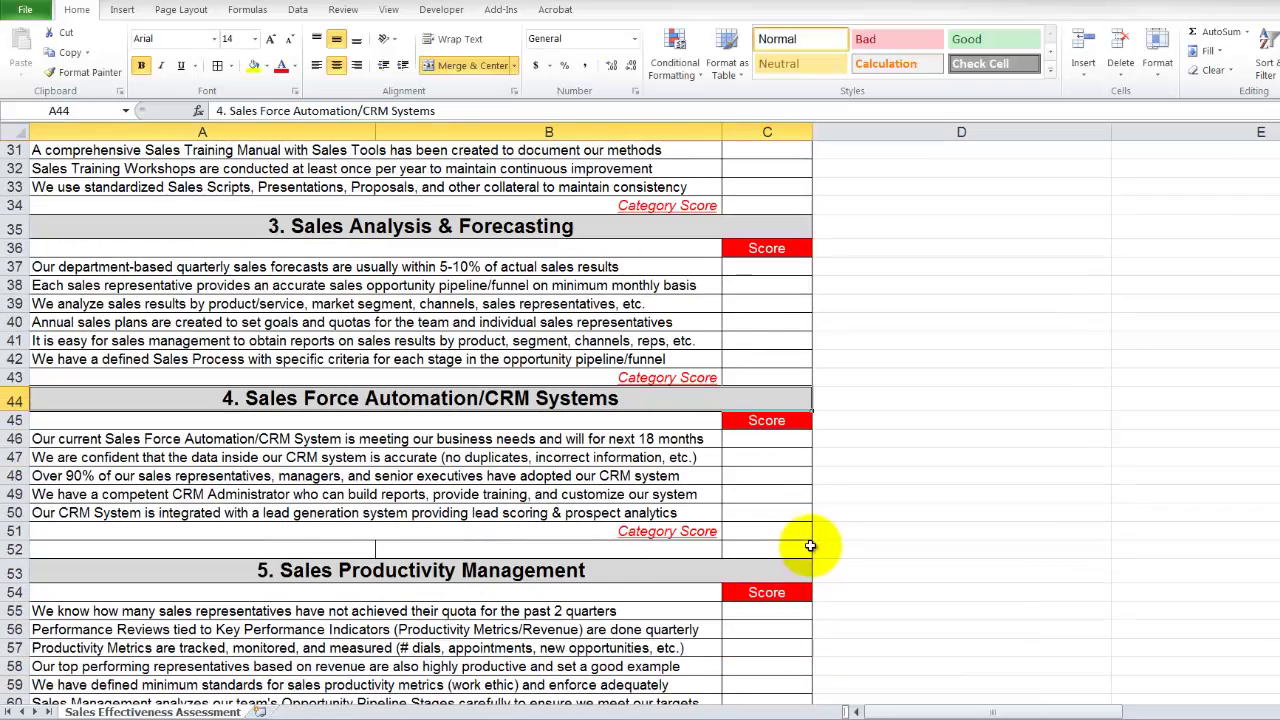
pyautogui.click(795, 539)
pyautogui.doubleClick(795, 539)
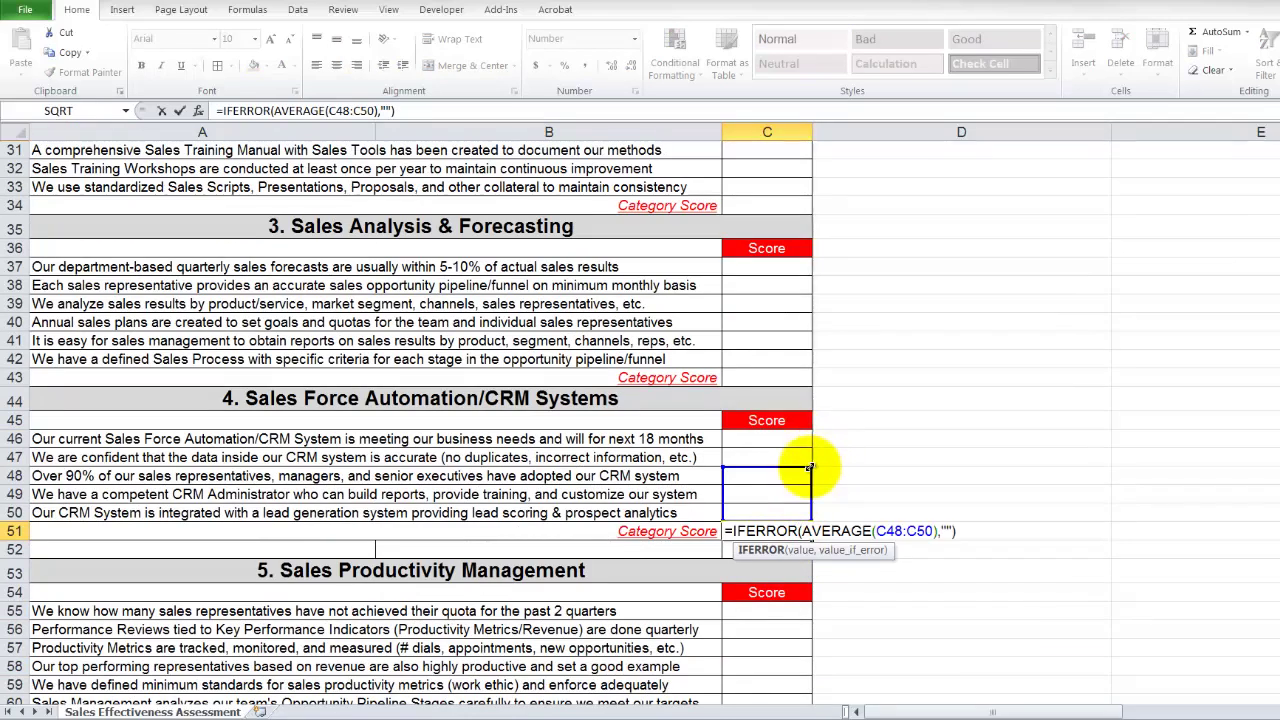
pyautogui.moveTo(812, 466); pyautogui.dragTo(816, 431)
pyautogui.press('Return')
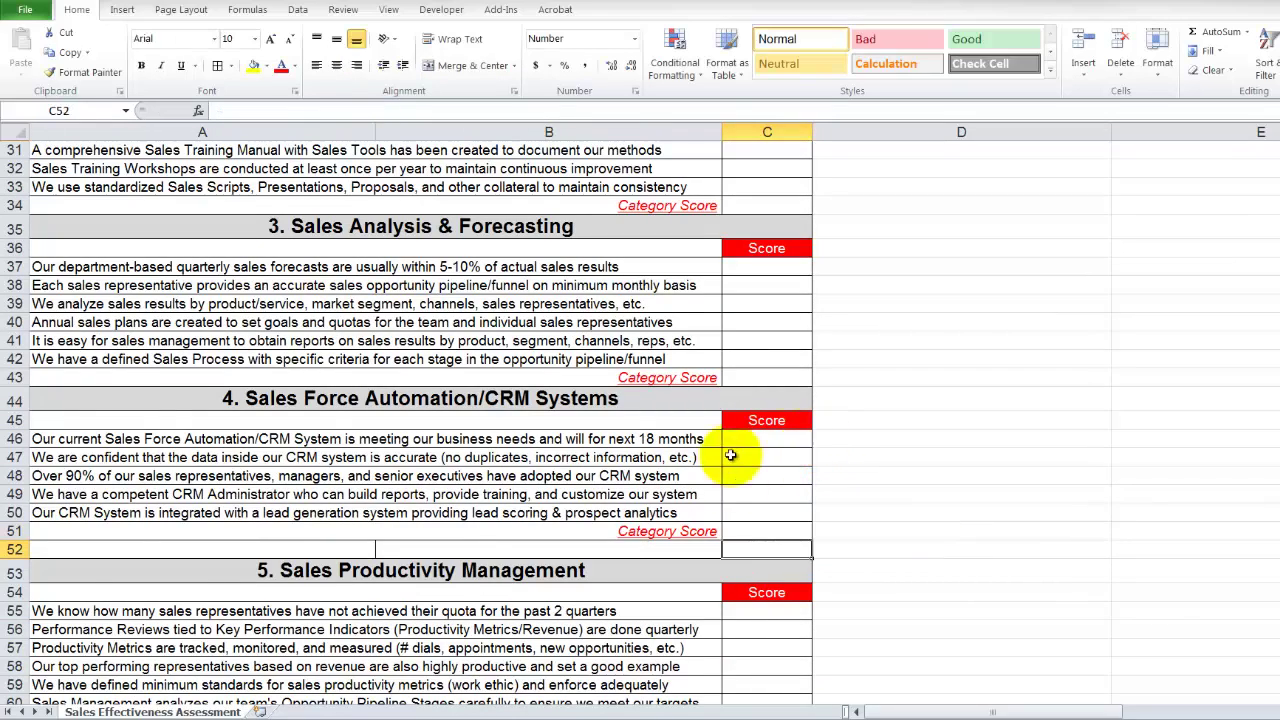
pyautogui.scroll(-4, 732, 460)
pyautogui.doubleClick(757, 496)
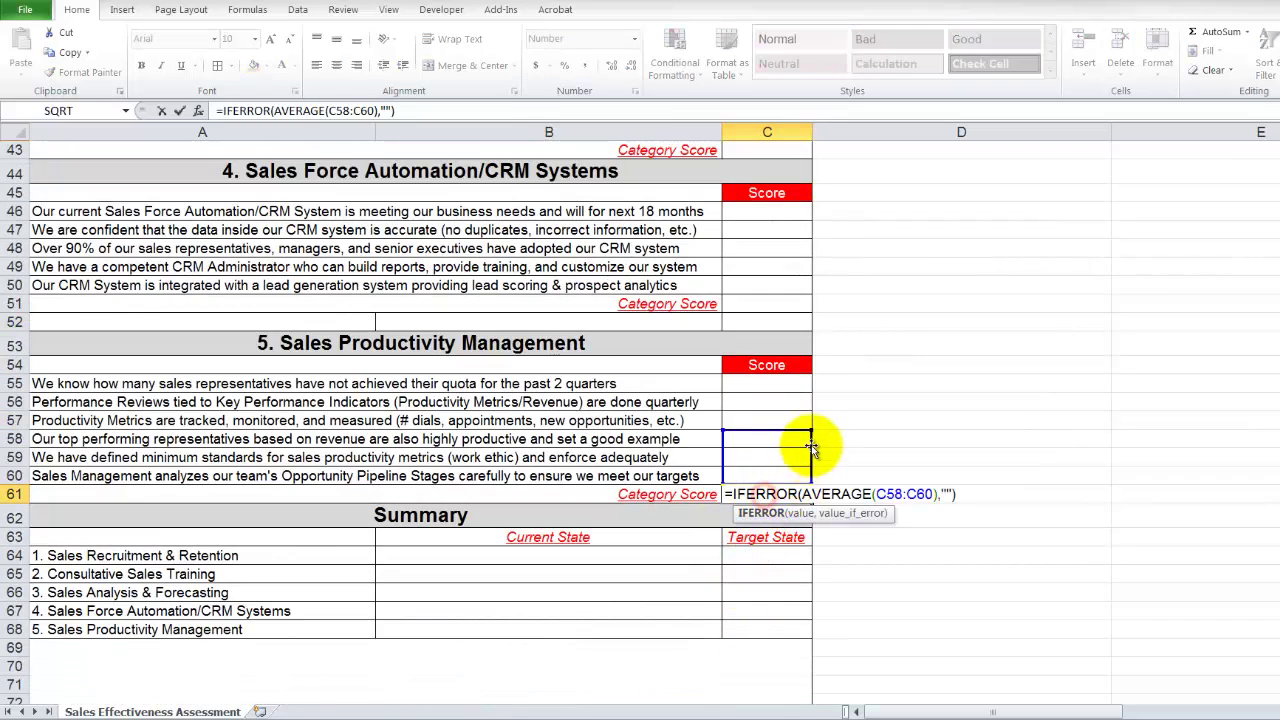
pyautogui.moveTo(812, 431); pyautogui.dragTo(814, 378)
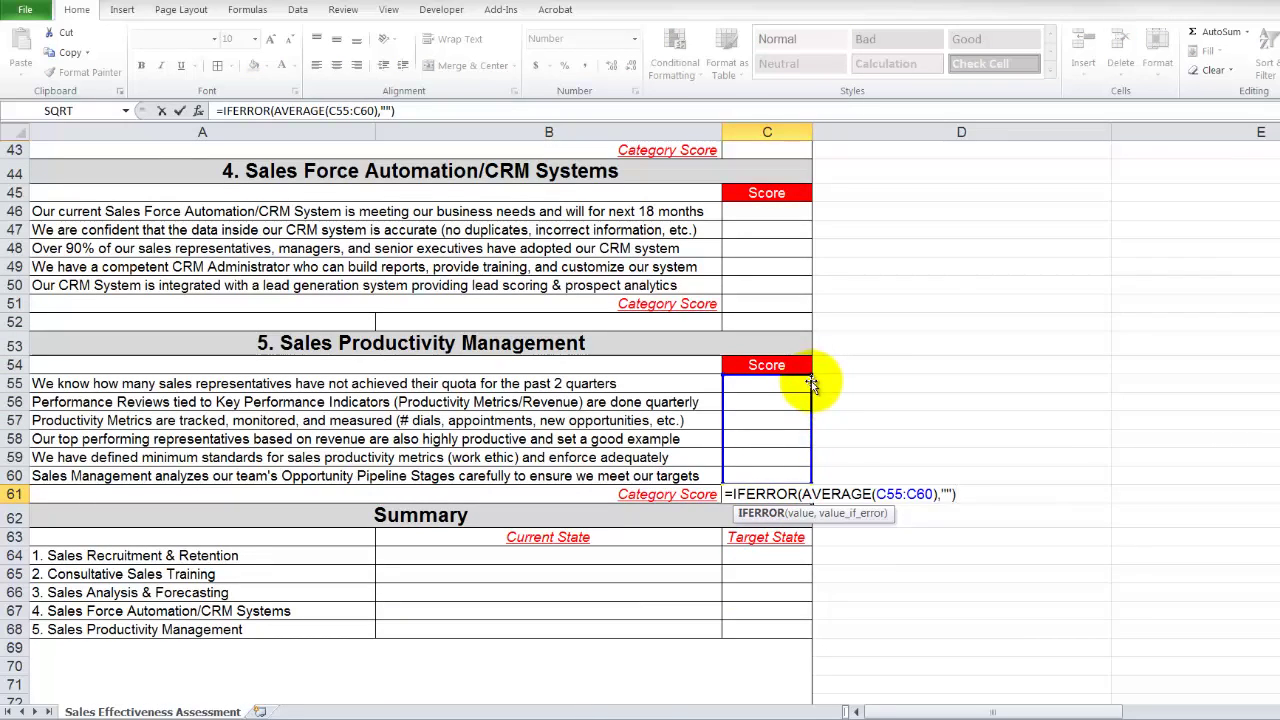
pyautogui.press('Return')
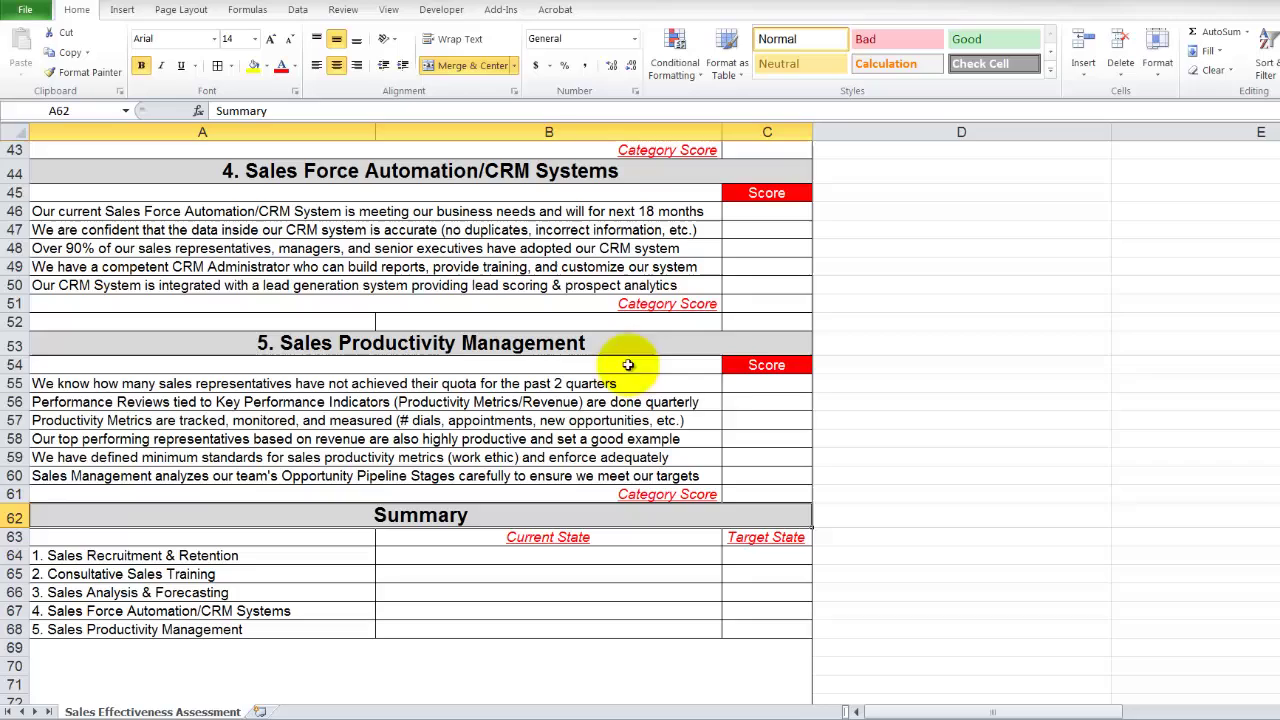
# - Enter =RANDBETWEEN(1,5) in C22 as a sample score for the first Recruitment & Retention question
pyautogui.scroll(12, 759, 395)
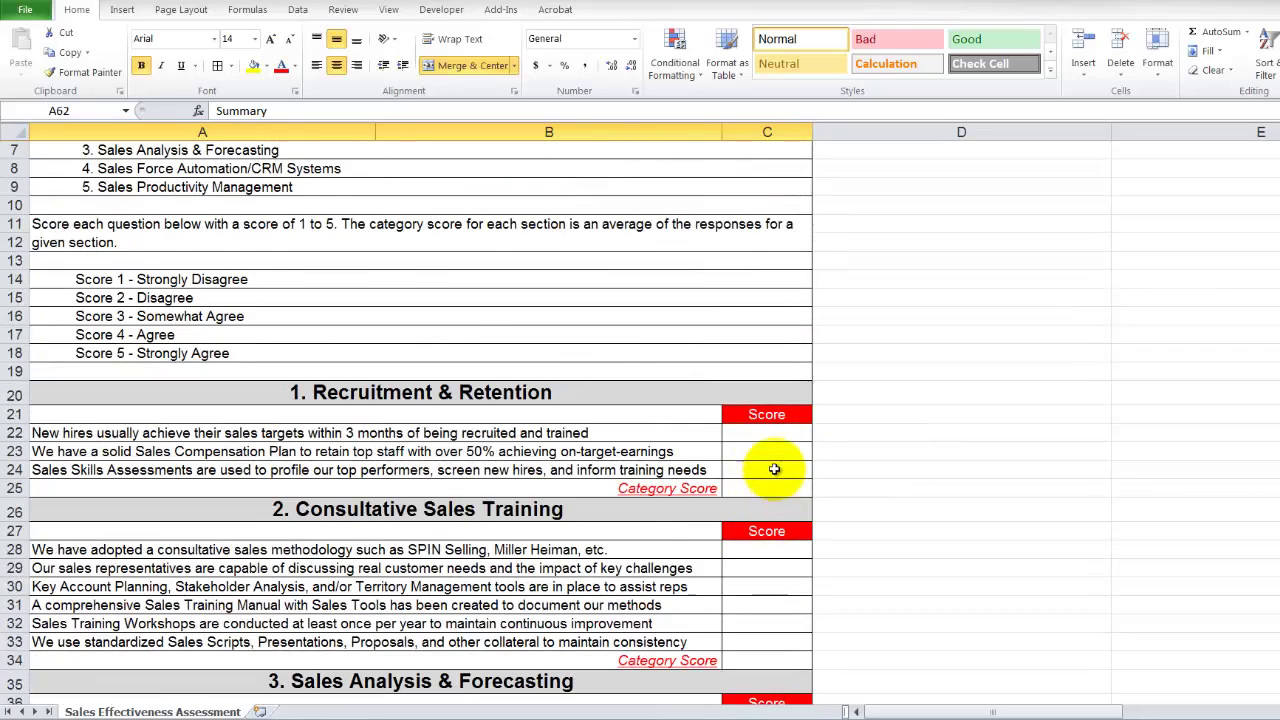
pyautogui.scroll(-2, 777, 480)
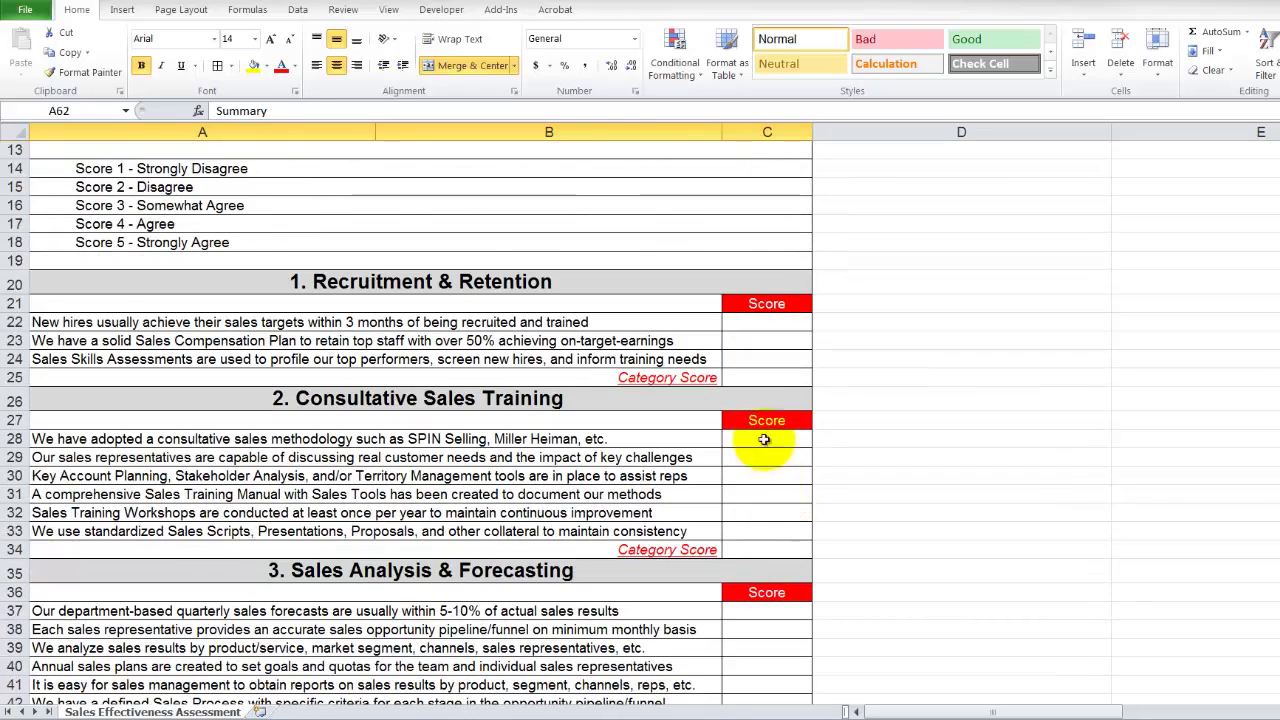
pyautogui.click(762, 323)
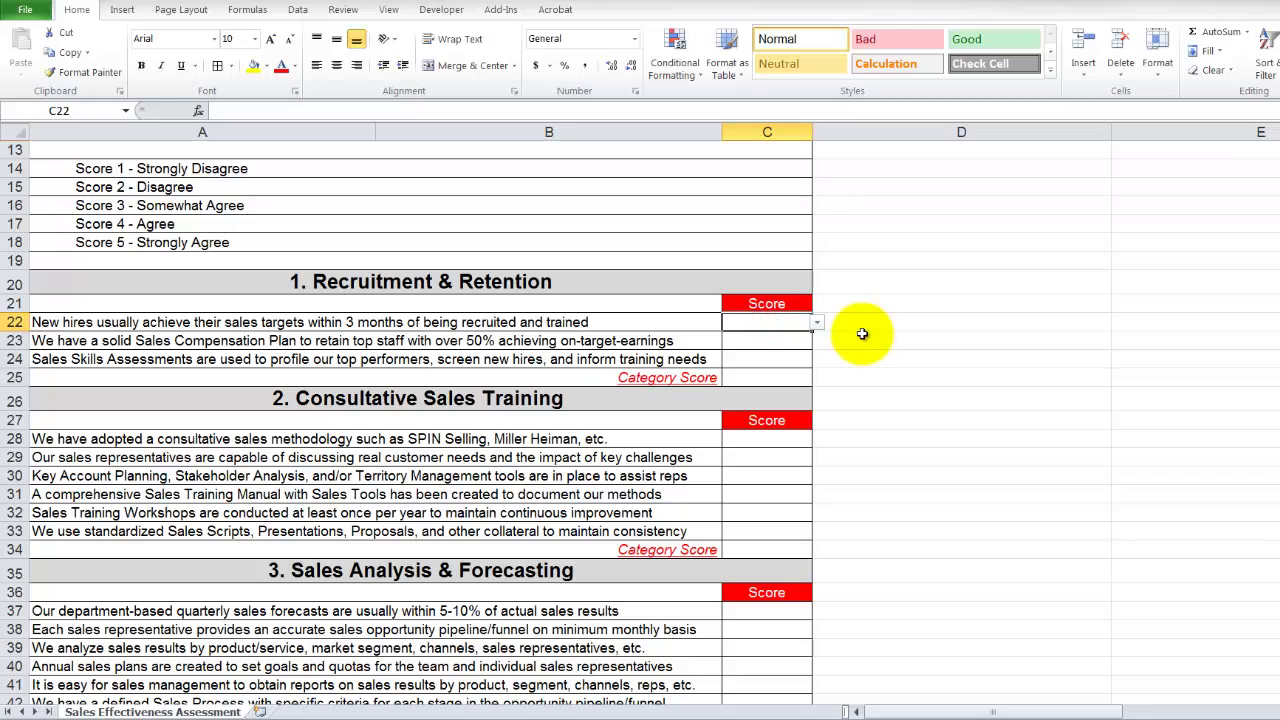
pyautogui.write('=rand')
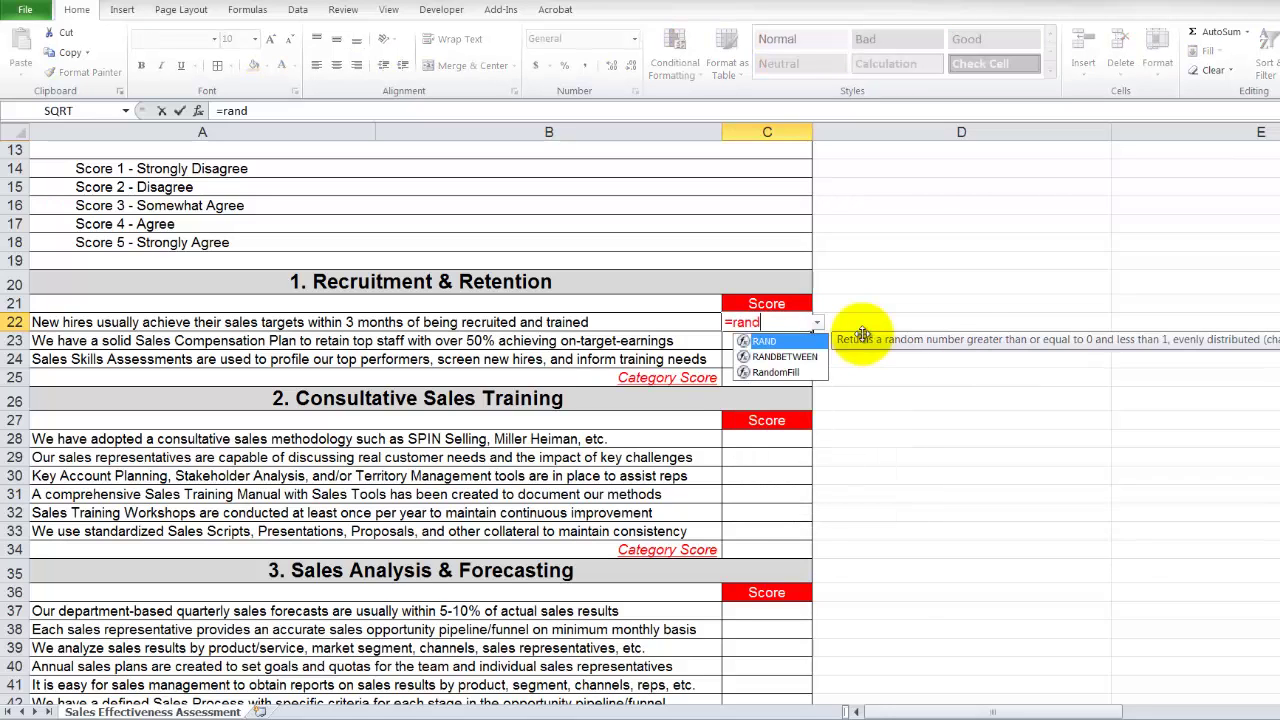
pyautogui.press('Down')
pyautogui.press('Tab')
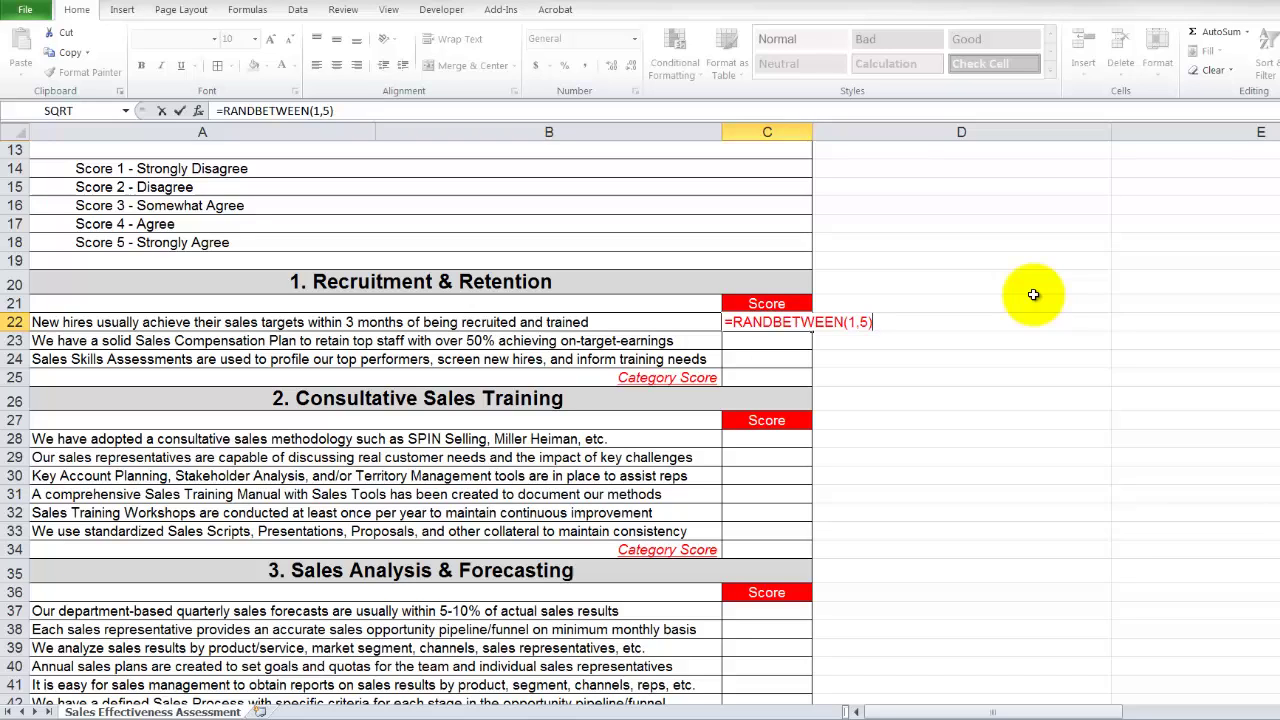
pyautogui.press('Return')
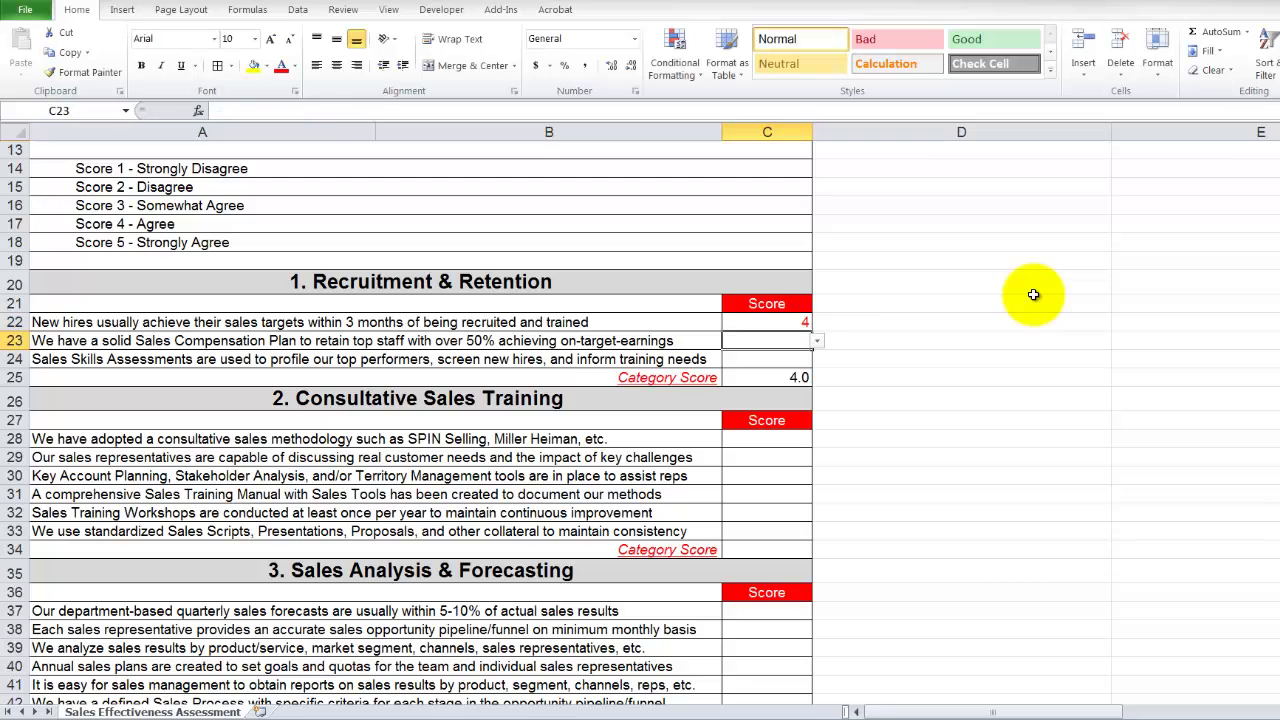
# - Copy the random score formula from C22 into C23:C24 and the Consultative Sales Training scores C28:C33
pyautogui.click(814, 321)
pyautogui.click(784, 320)
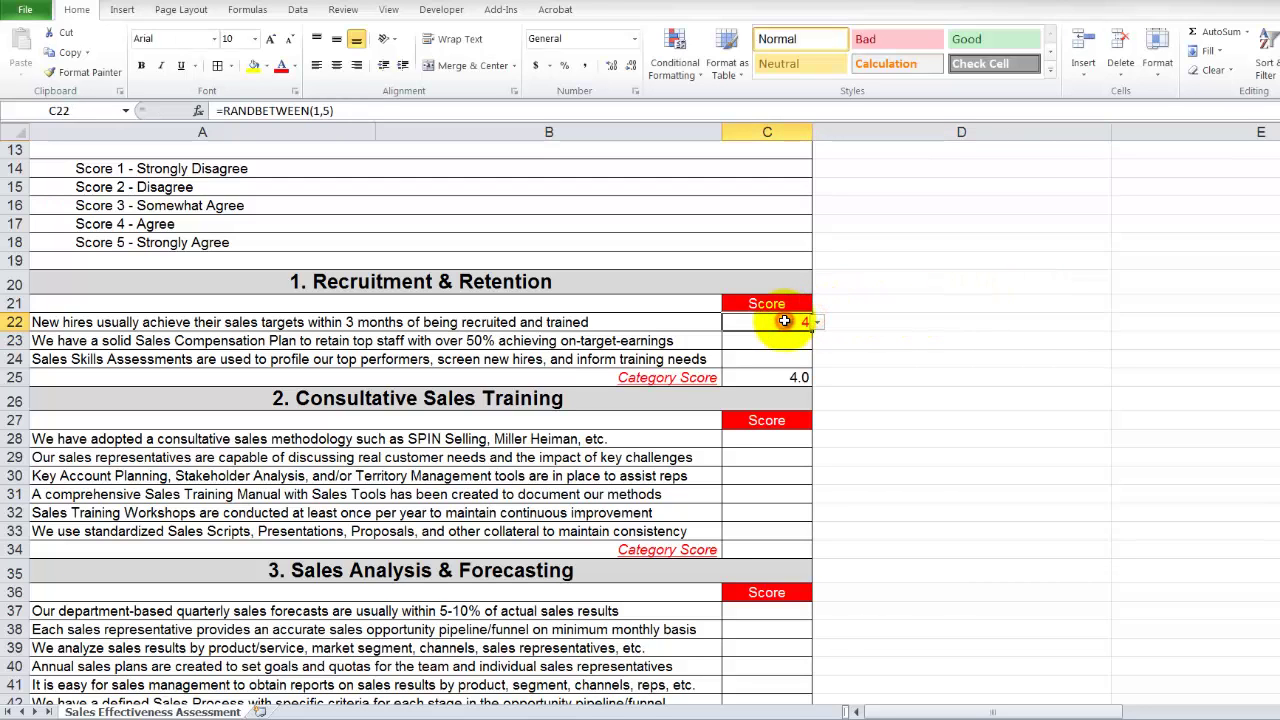
pyautogui.hotkey('ctrl', 'c')
pyautogui.click(788, 345)
pyautogui.moveTo(788, 345); pyautogui.dragTo(786, 357)
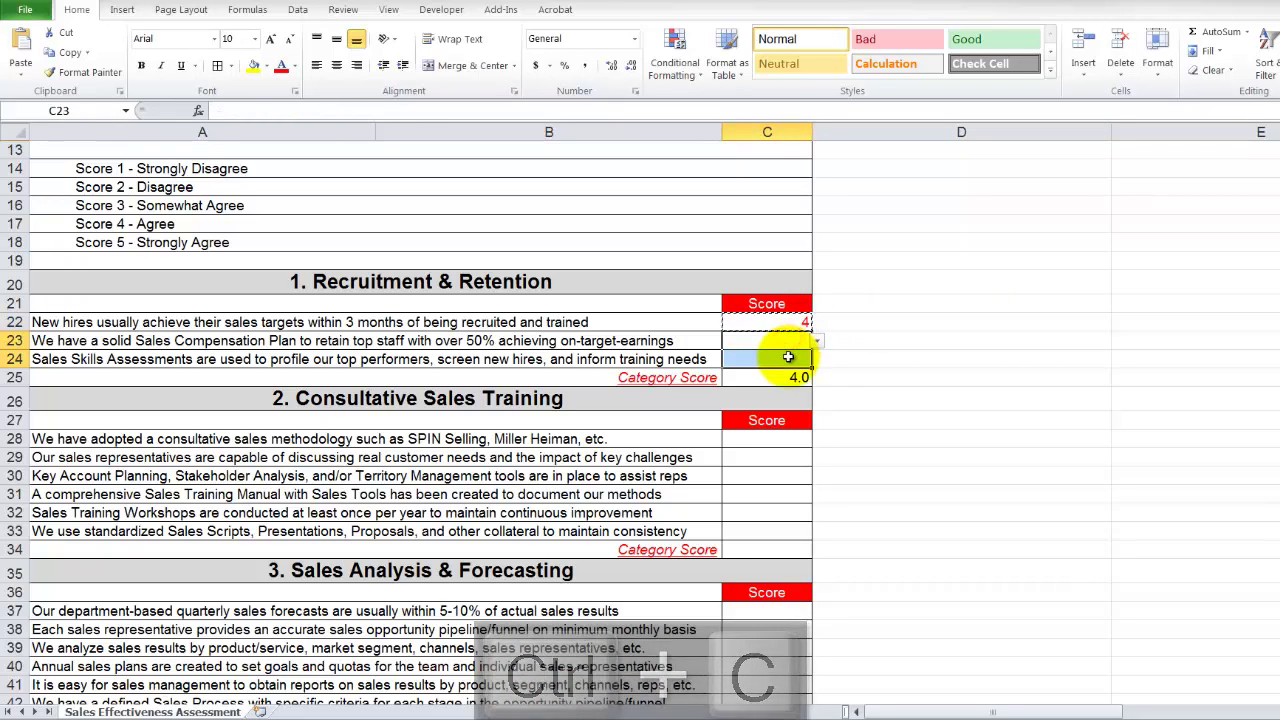
pyautogui.hotkey('ctrl', 'v')
pyautogui.moveTo(773, 437); pyautogui.dragTo(766, 534)
pyautogui.hotkey('ctrl', 'v')
# - Paste the random score formula into the question score cells of sections 3 to 5: C37:C42, C46:C50 and C55:C60
pyautogui.scroll(-4, 718, 450)
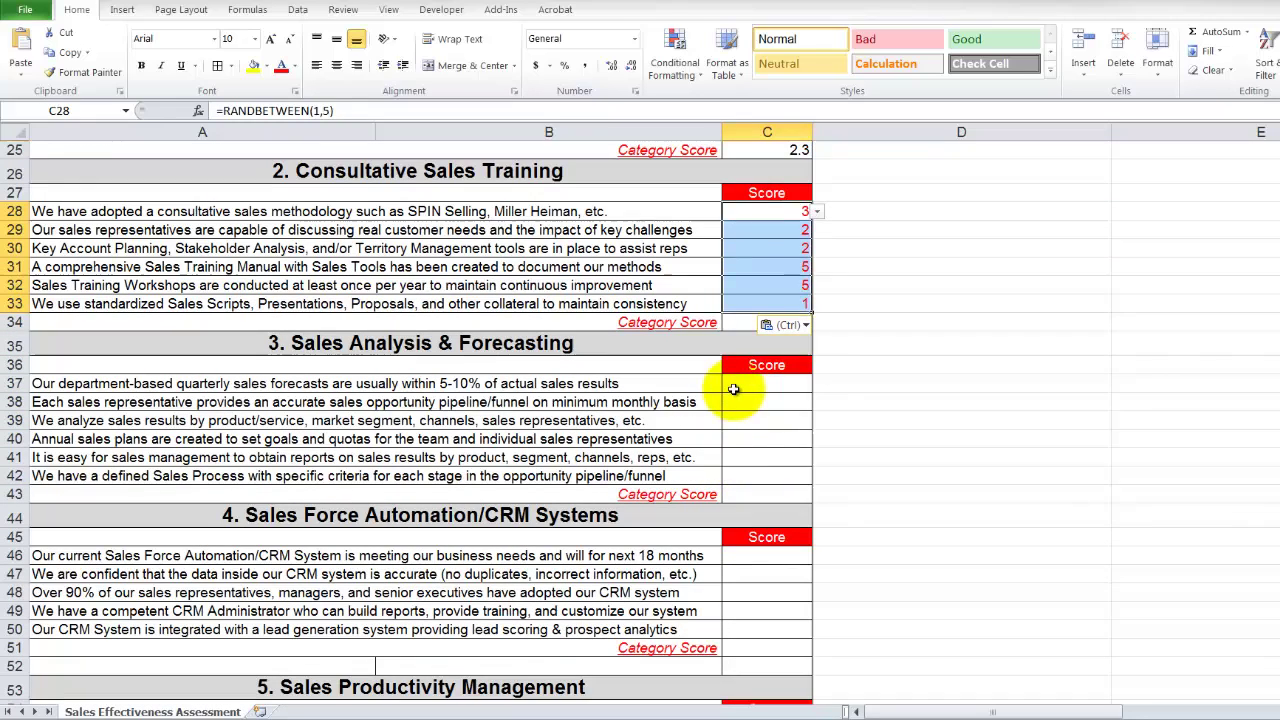
pyautogui.moveTo(740, 389); pyautogui.dragTo(740, 471)
pyautogui.hotkey('ctrl', 'v')
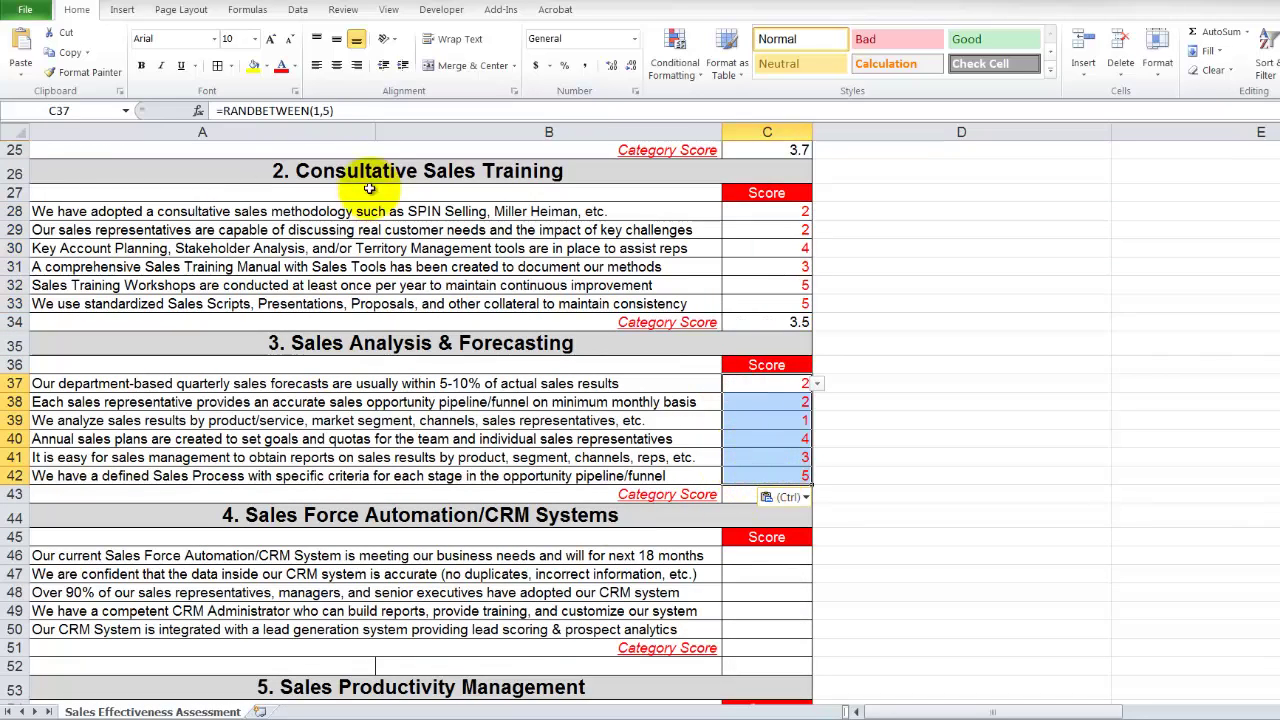
pyautogui.scroll(-2, 690, 555)
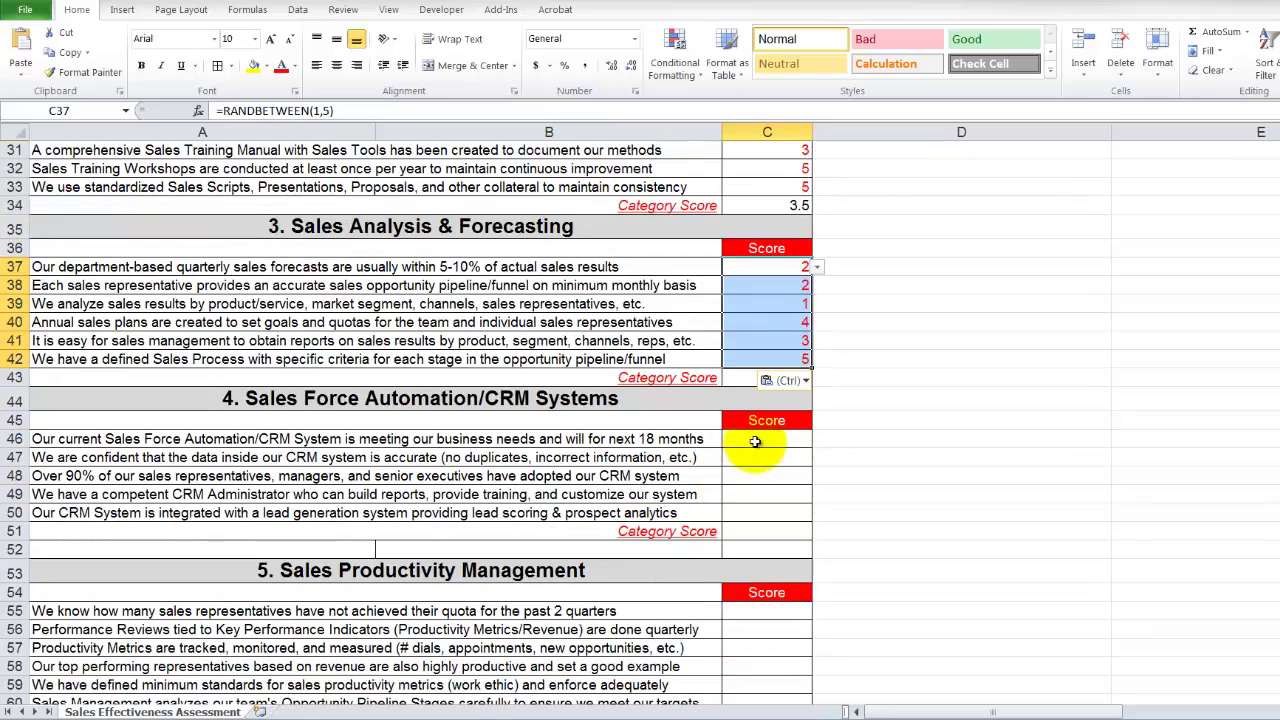
pyautogui.moveTo(745, 440); pyautogui.dragTo(810, 514)
pyautogui.hotkey('ctrl', 'v')
pyautogui.scroll(-4, 790, 500)
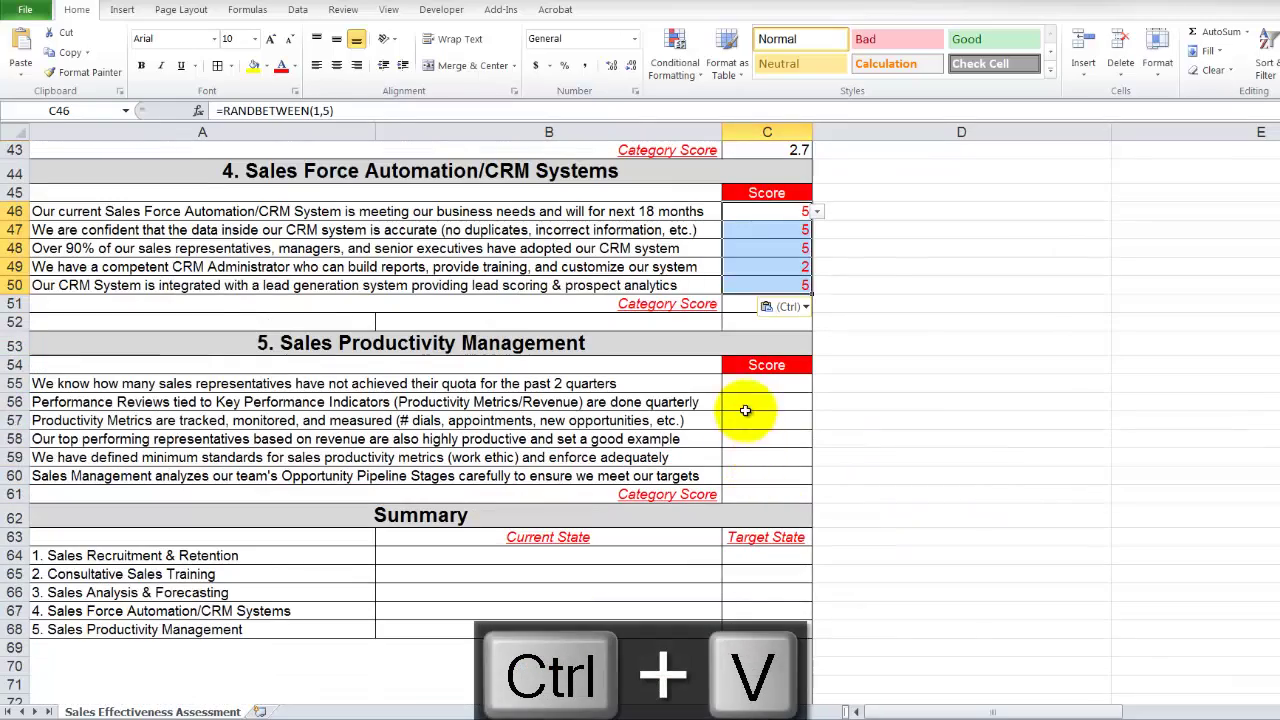
pyautogui.moveTo(749, 380); pyautogui.dragTo(760, 476)
pyautogui.hotkey('ctrl', 'v')
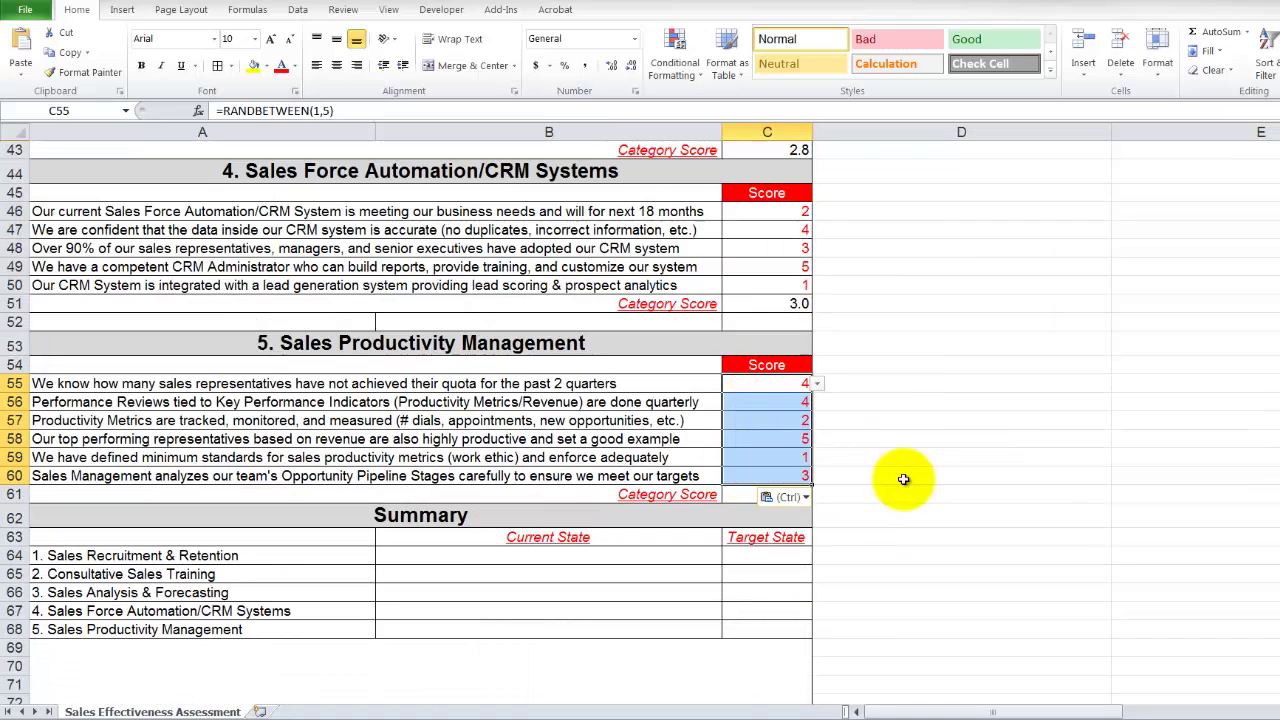
pyautogui.click(908, 436)
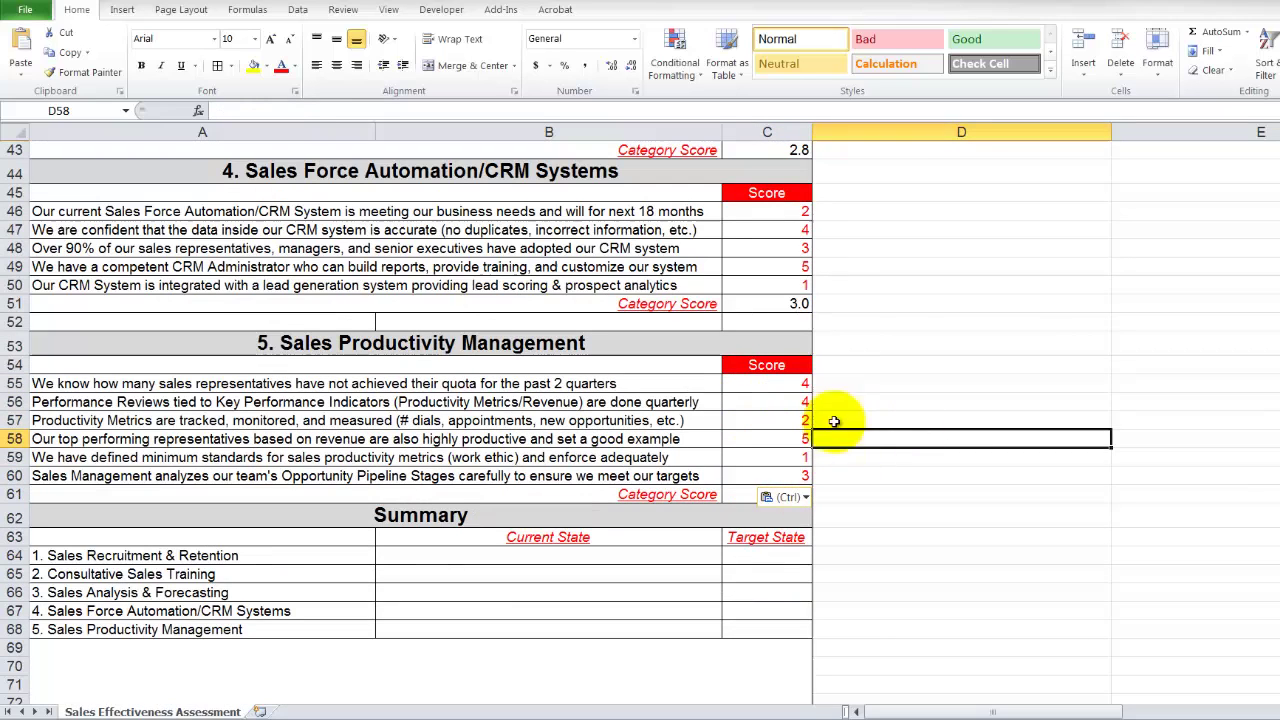
# - Replace the random formulas in the Sales Productivity Management scores C55:C60 with their fixed values using Paste Special
pyautogui.moveTo(782, 384); pyautogui.dragTo(783, 469)
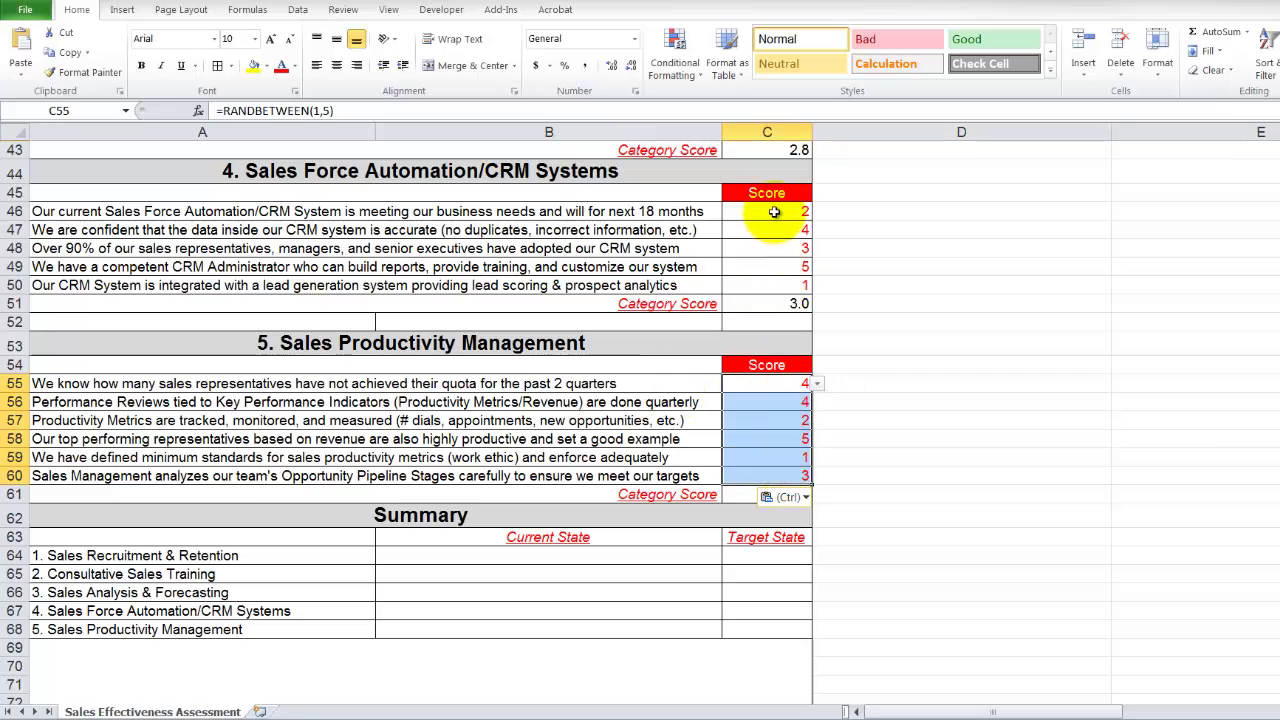
pyautogui.hotkey('ctrl', 'c')
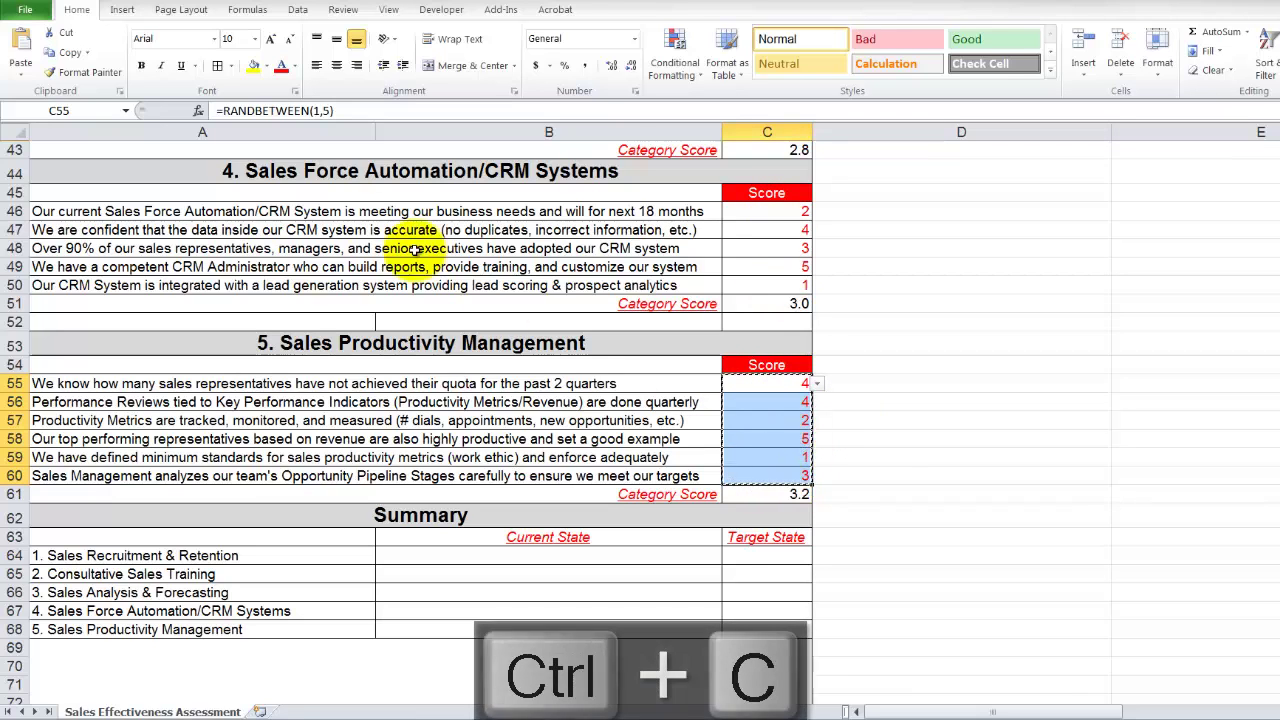
pyautogui.click(24, 75)
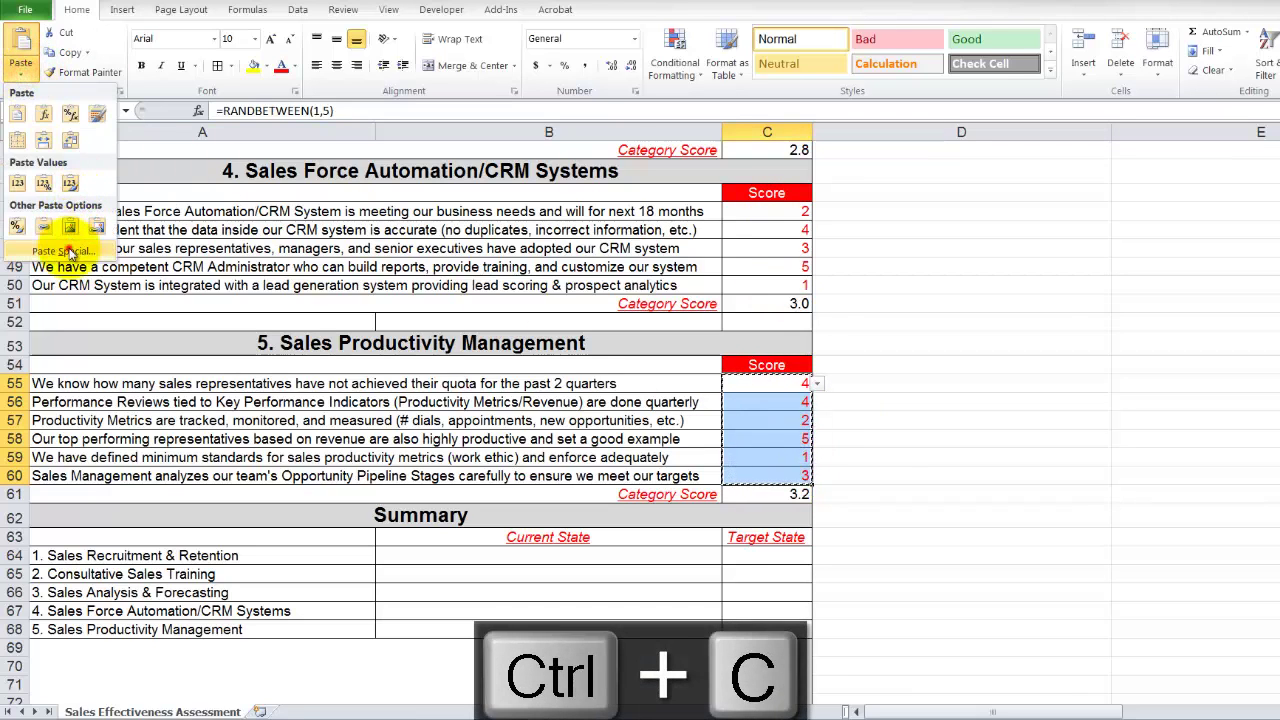
pyautogui.click(62, 251)
pyautogui.click(545, 287)
pyautogui.click(710, 477)
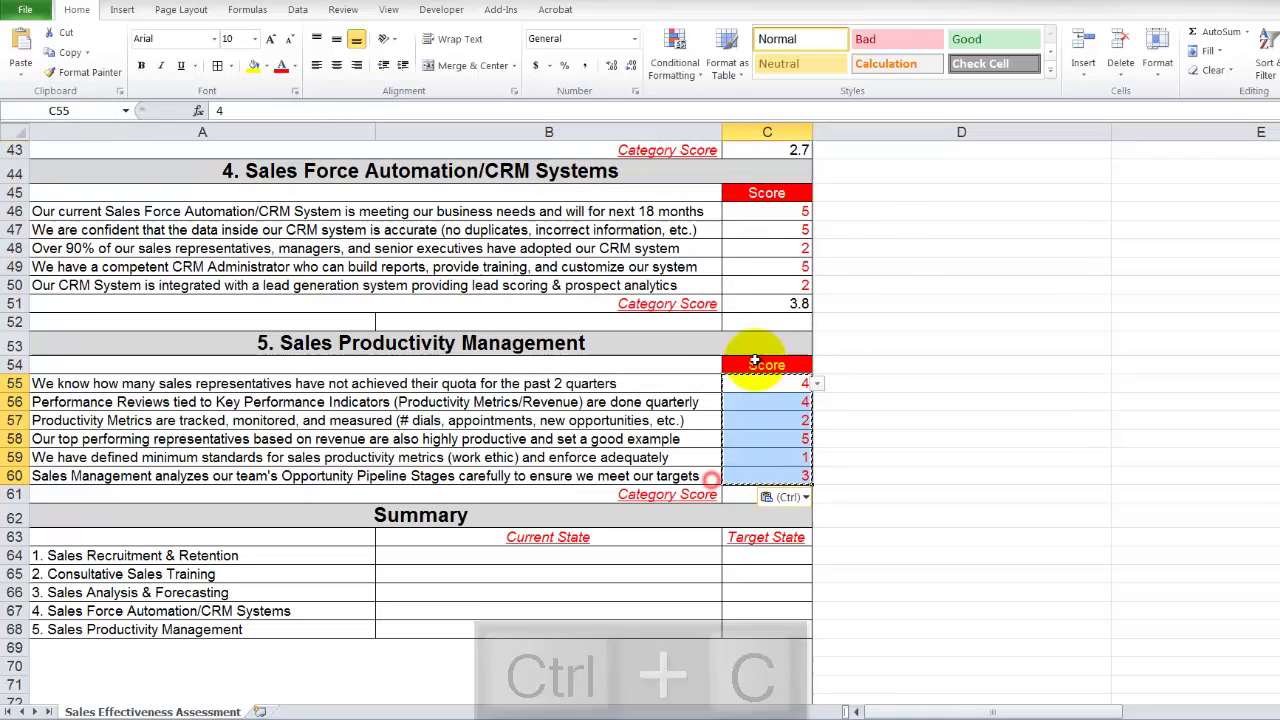
# - Try to convert the Sales Force Automation/CRM Systems scores C46:C50 to fixed values using Paste Special
pyautogui.scroll(1, 820, 420)
pyautogui.click(770, 268)
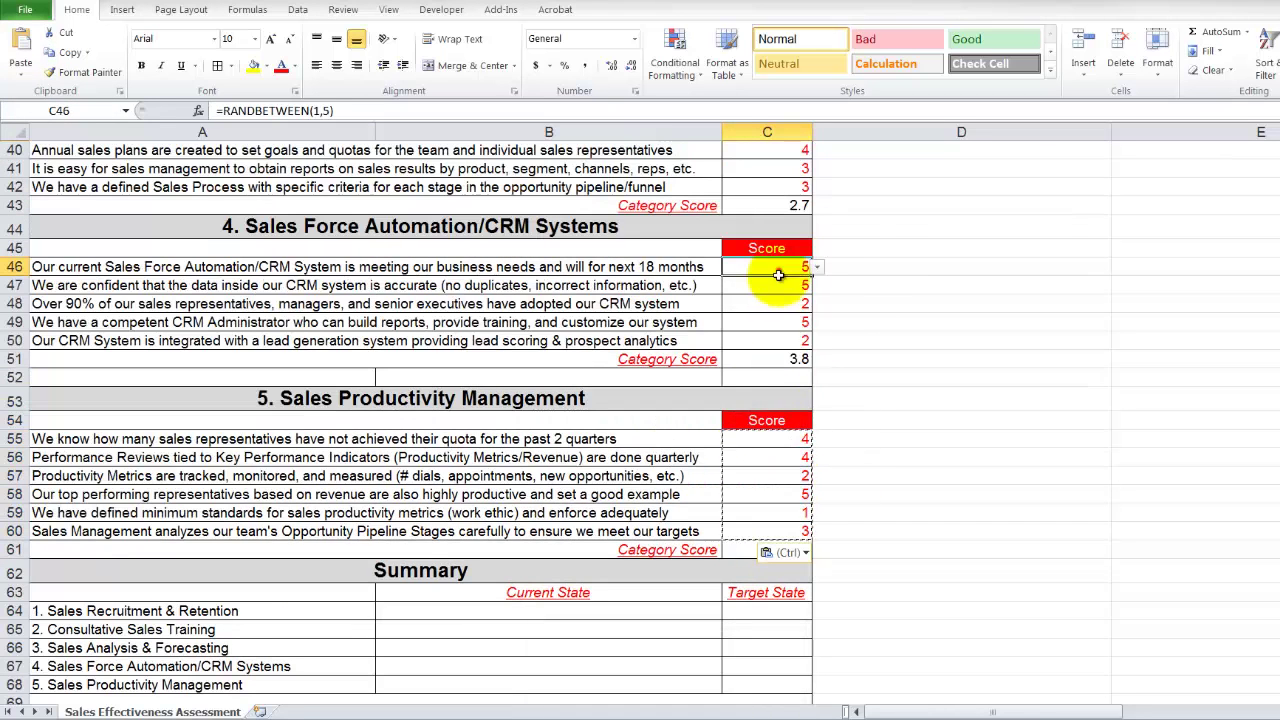
pyautogui.moveTo(778, 270); pyautogui.dragTo(778, 340)
pyautogui.hotkey('ctrl', 'c')
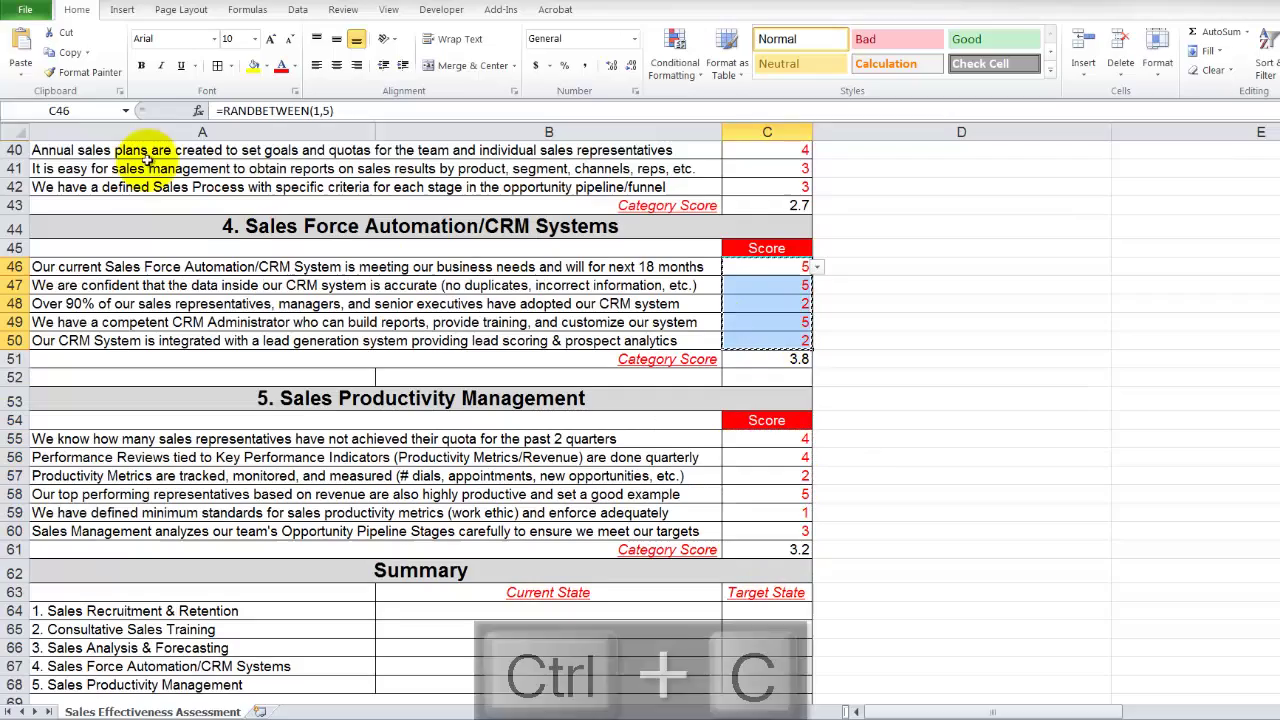
pyautogui.click(20, 70)
pyautogui.click(45, 252)
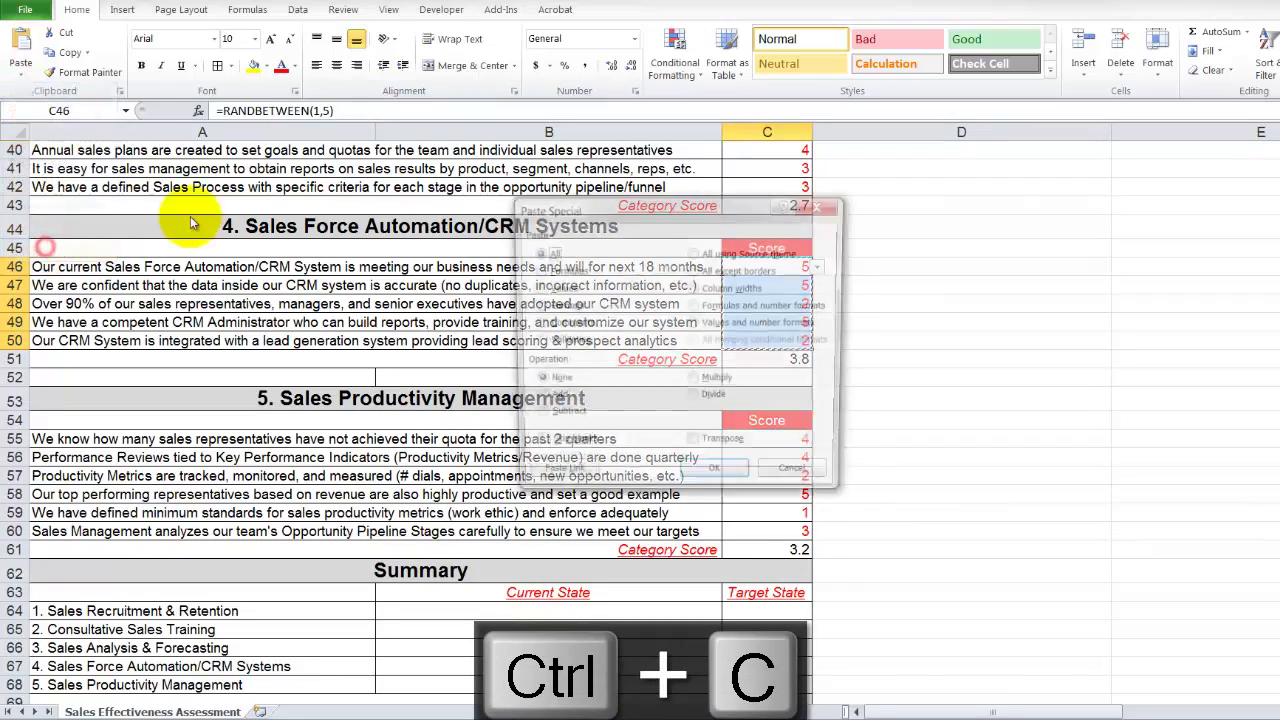
pyautogui.click(540, 288)
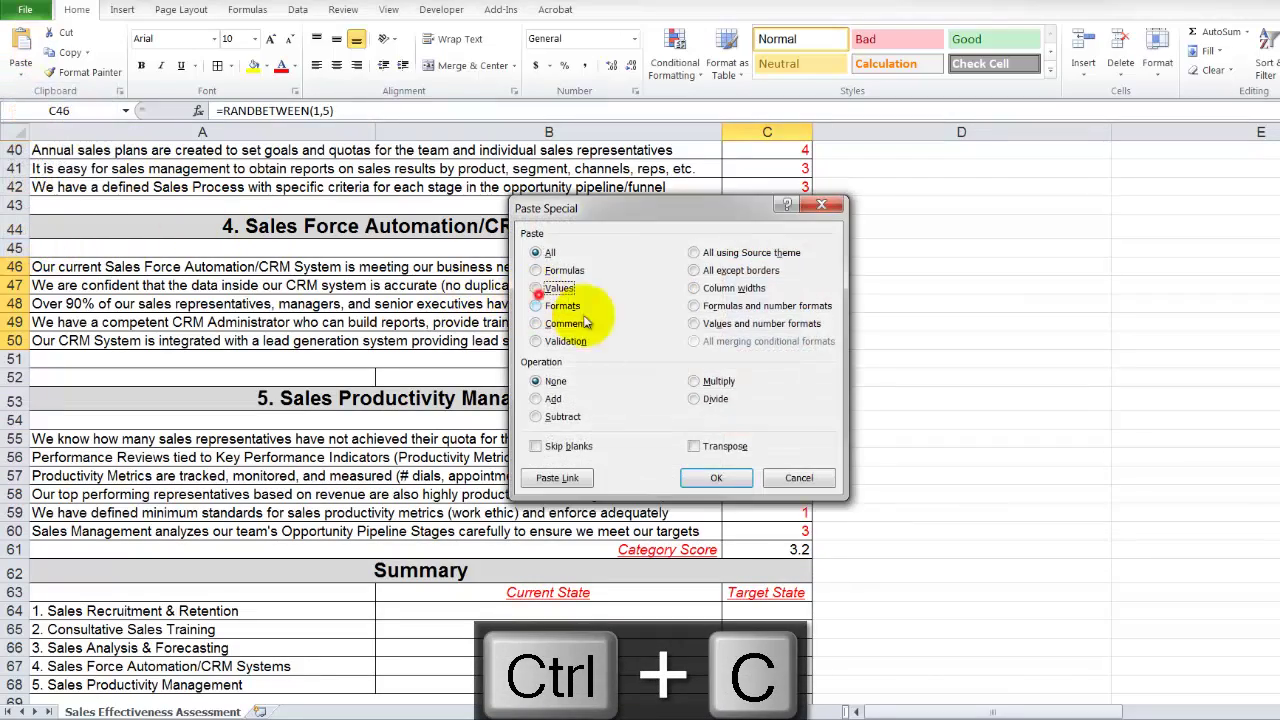
pyautogui.click(745, 478)
# - Replace the random formulas in the Sales Analysis & Forecasting scores C37:C42 with their fixed values using Paste Special
pyautogui.scroll(5, 760, 470)
pyautogui.moveTo(797, 381); pyautogui.dragTo(800, 476)
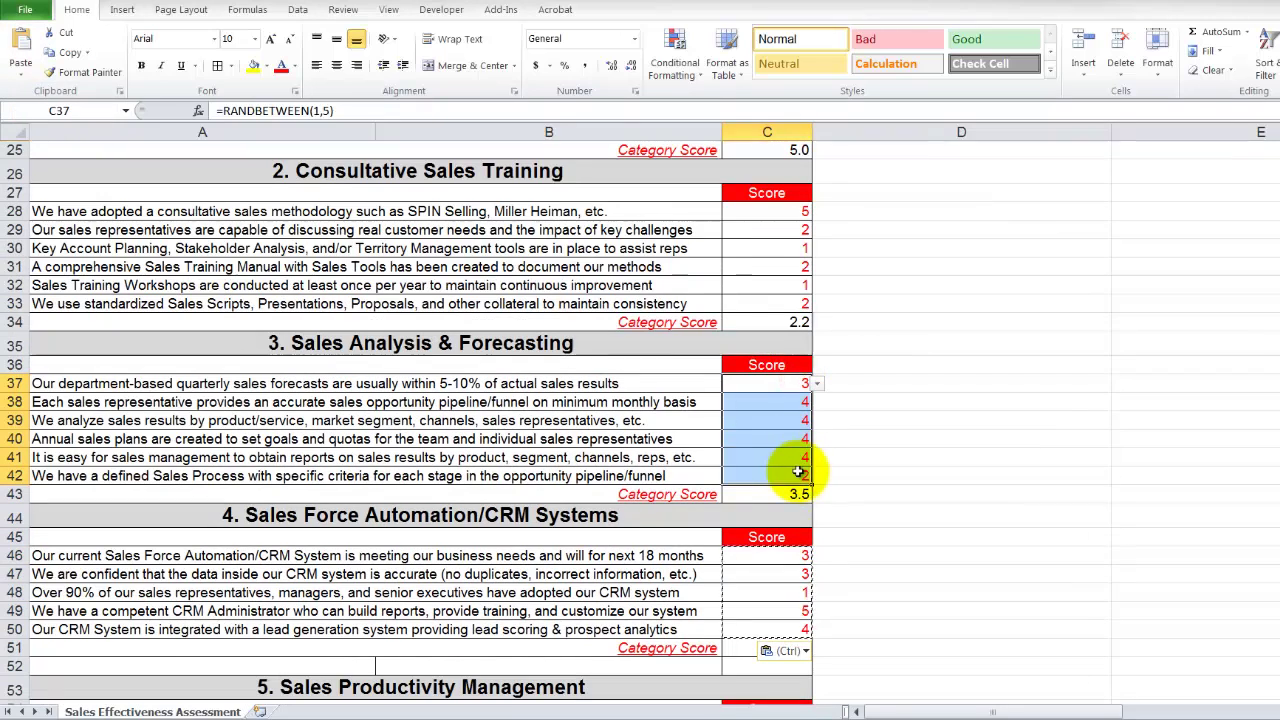
pyautogui.hotkey('ctrl', 'c')
pyautogui.click(20, 78)
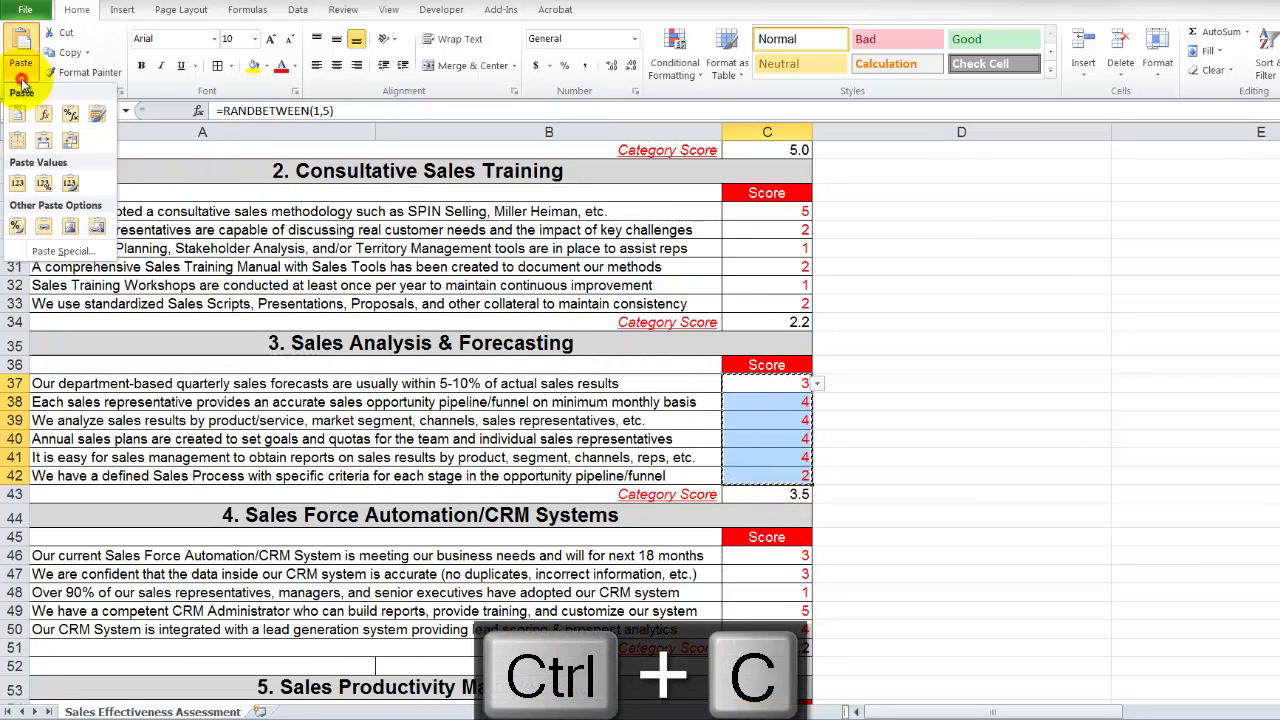
pyautogui.click(60, 251)
pyautogui.click(559, 288)
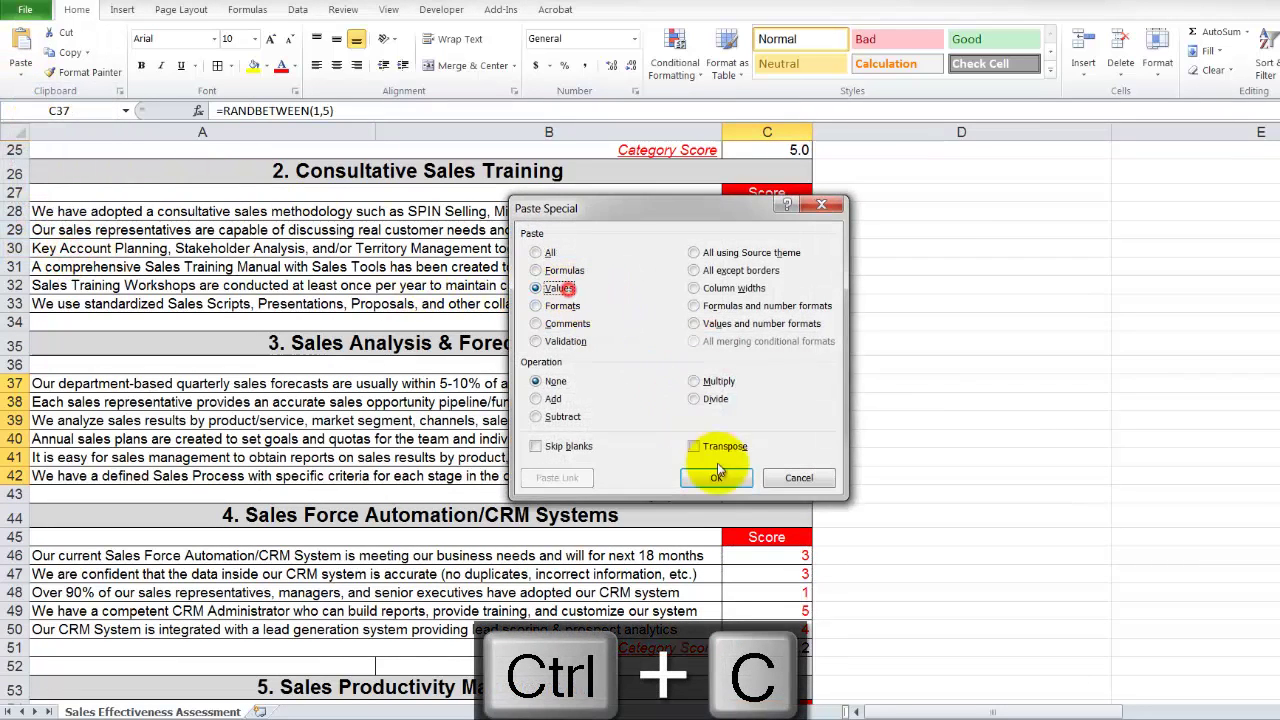
pyautogui.click(716, 478)
# - Replace the random formulas in the Consultative Sales Training scores C28:C33 with their fixed values using Paste Special
pyautogui.scroll(3, 790, 420)
pyautogui.moveTo(810, 385); pyautogui.dragTo(803, 478)
pyautogui.hotkey('ctrl', 'c')
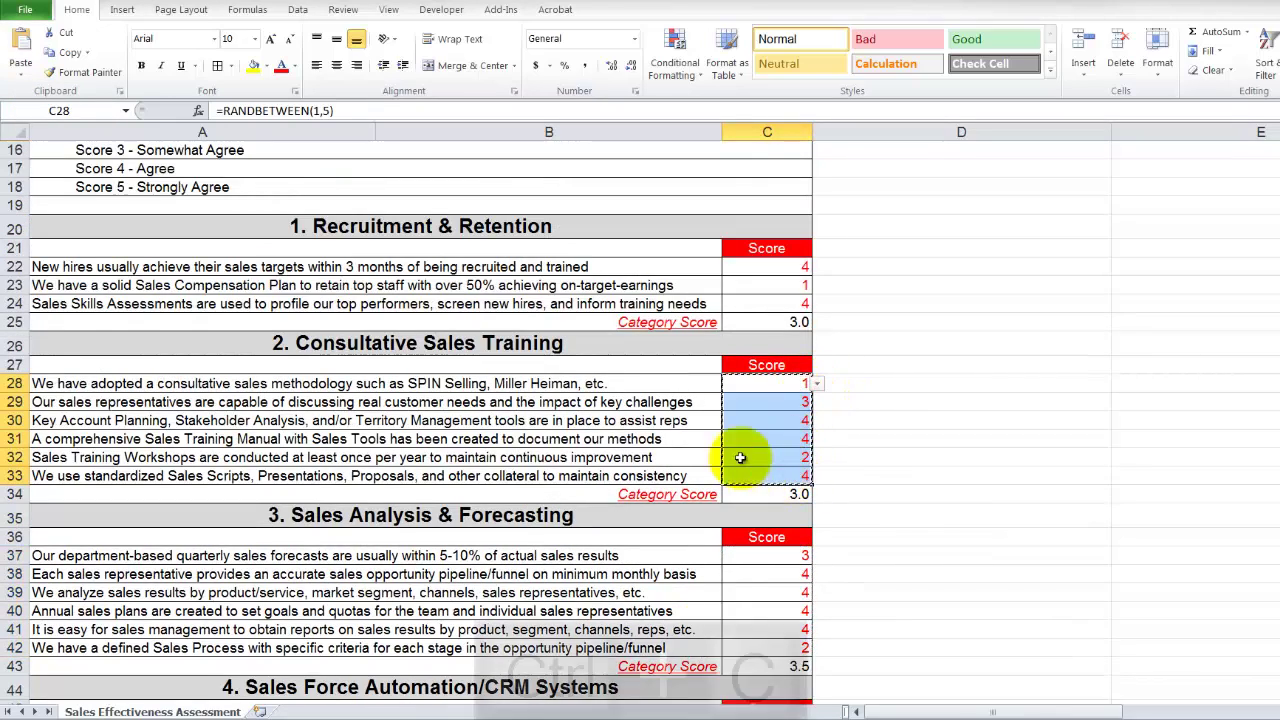
pyautogui.click(21, 72)
pyautogui.click(47, 249)
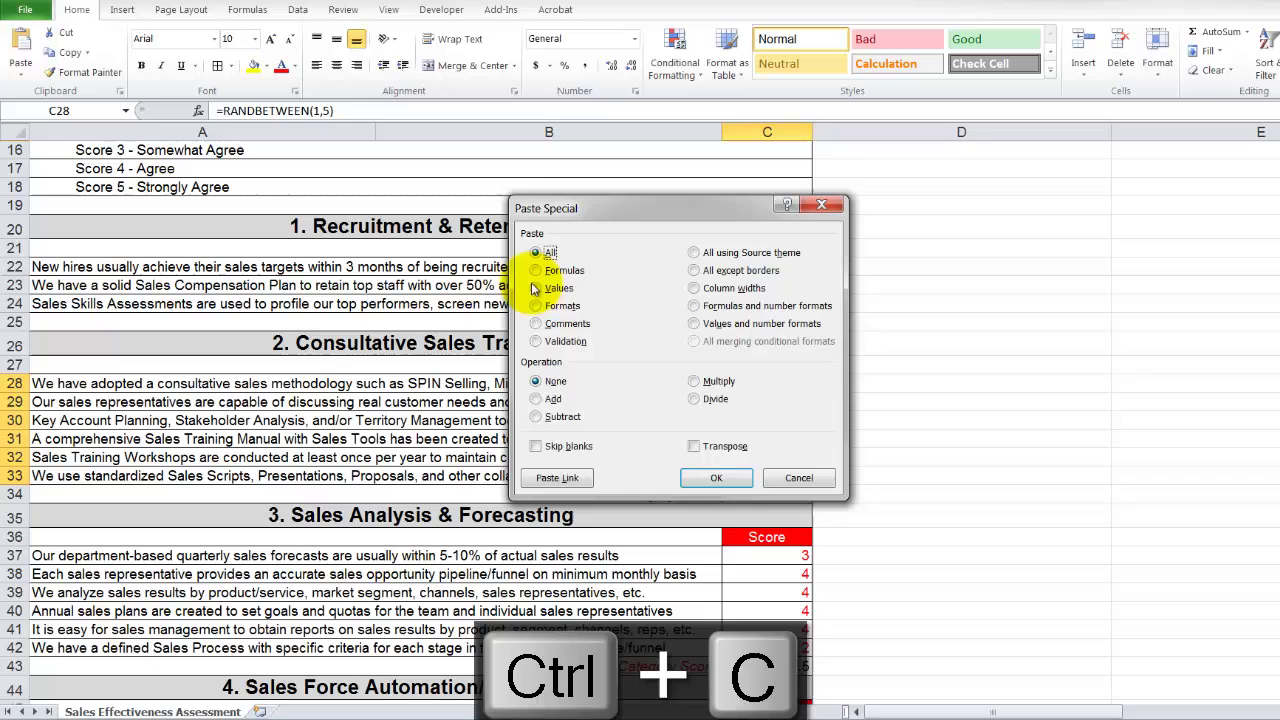
pyautogui.click(556, 288)
pyautogui.click(716, 473)
# - Replace the random formulas in the Recruitment & Retention scores C22:C24 with their fixed values using Paste Special
pyautogui.moveTo(771, 269); pyautogui.dragTo(781, 307)
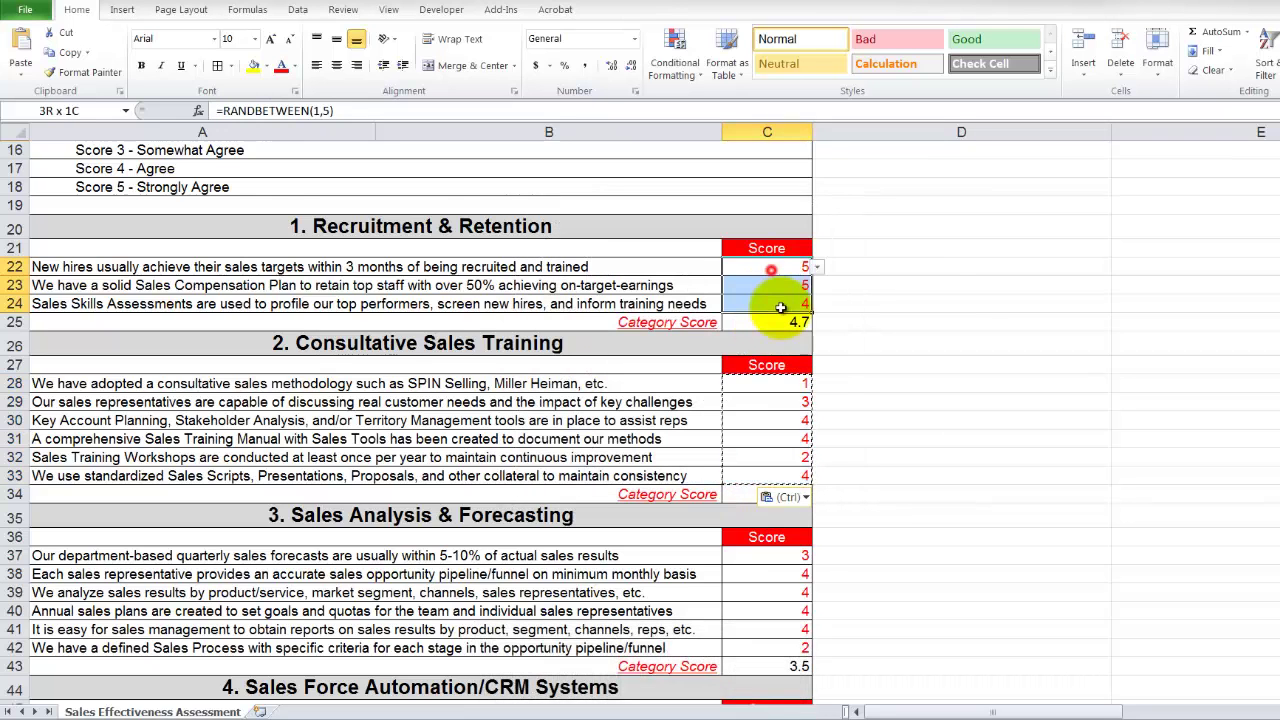
pyautogui.hotkey('ctrl', 'c')
pyautogui.click(21, 72)
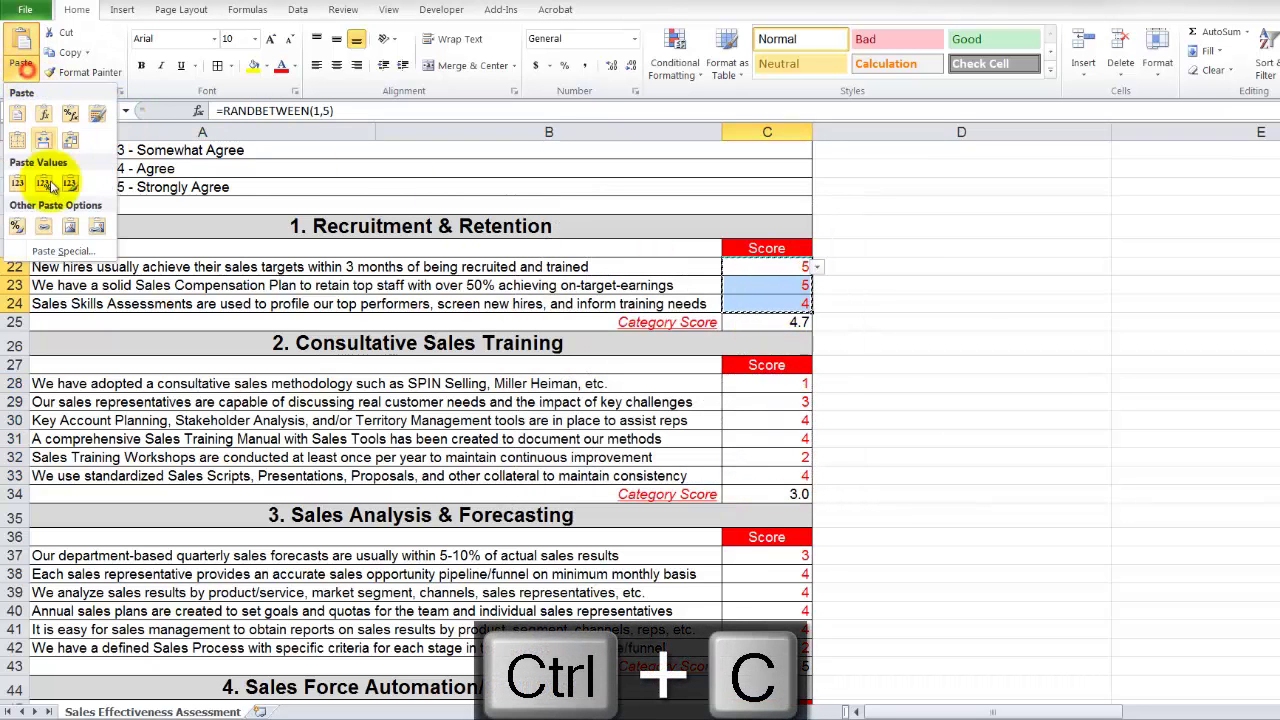
pyautogui.click(55, 252)
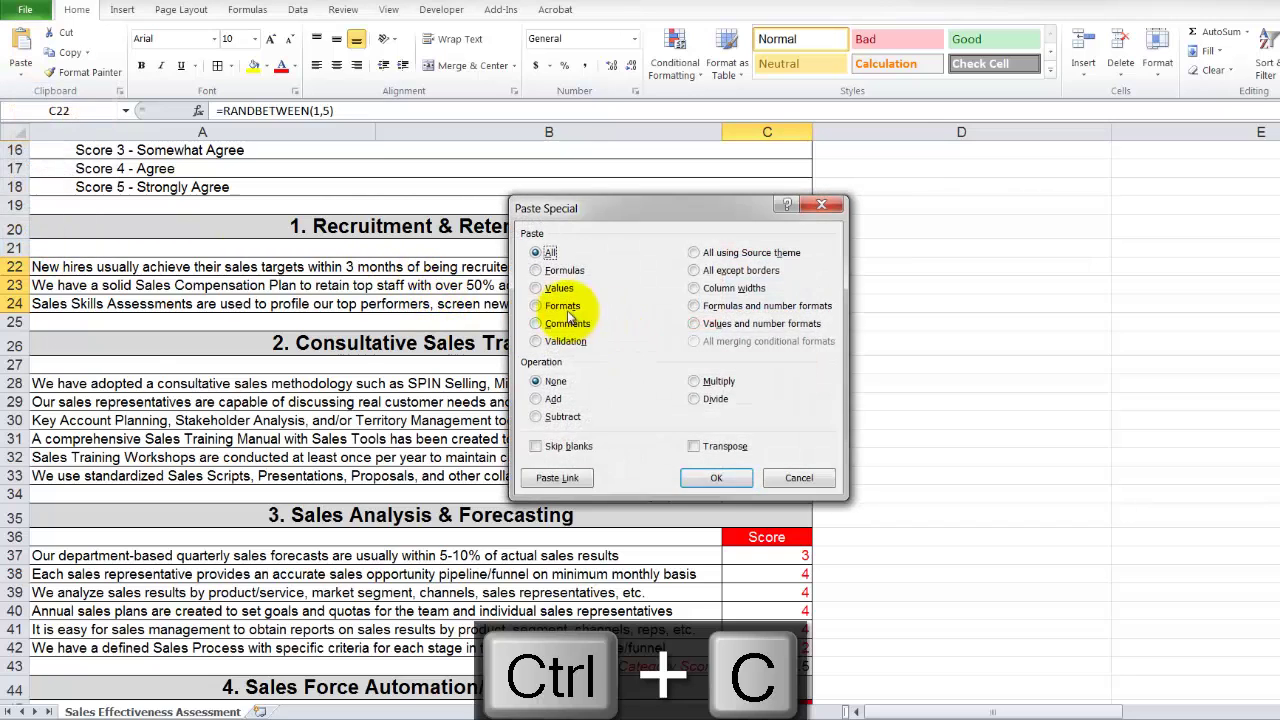
pyautogui.click(716, 477)
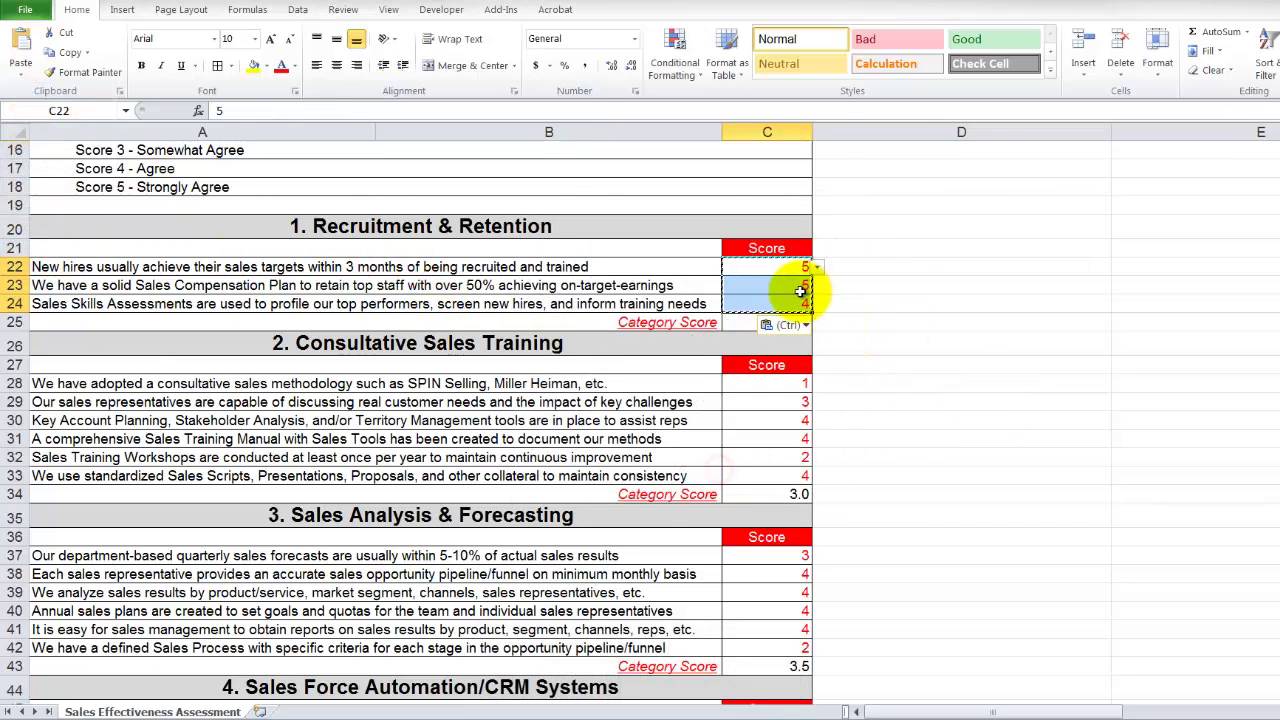
pyautogui.click(886, 371)
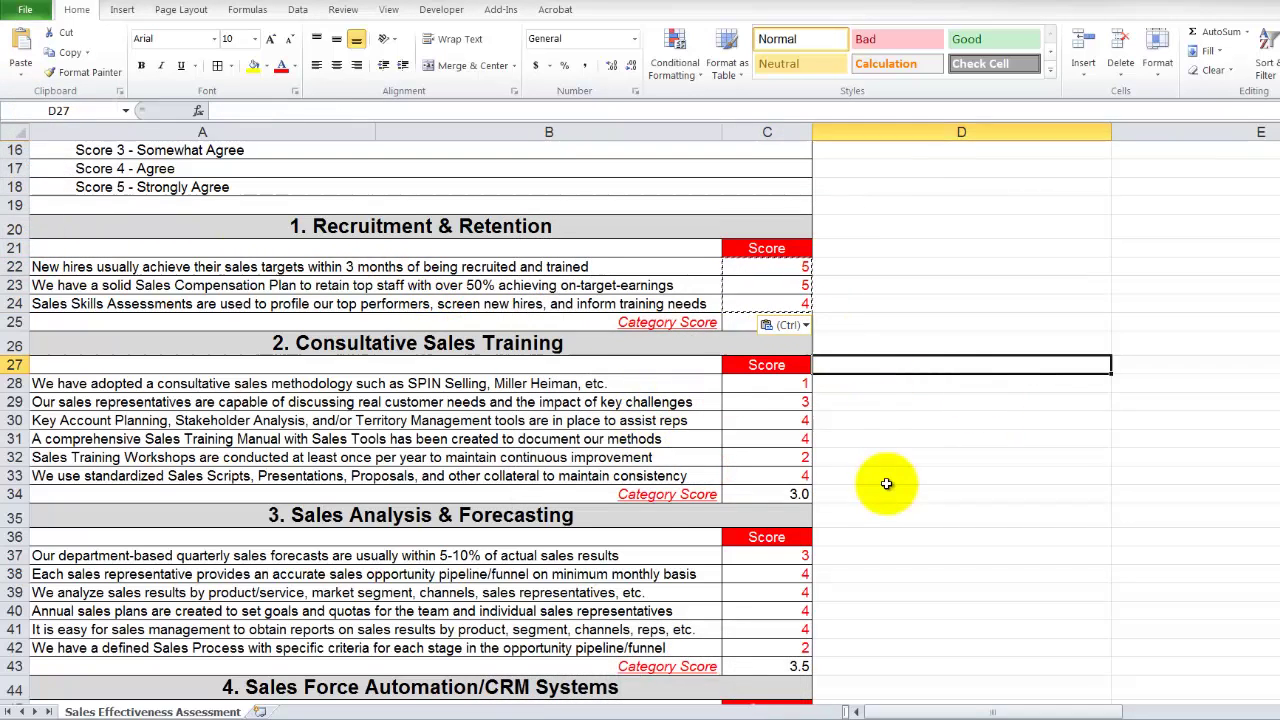
pyautogui.click(866, 436)
# - Enter =C25 in B64 as the Current State of Sales Recruitment & Retention in the Summary table
pyautogui.scroll(-3, 871, 534)
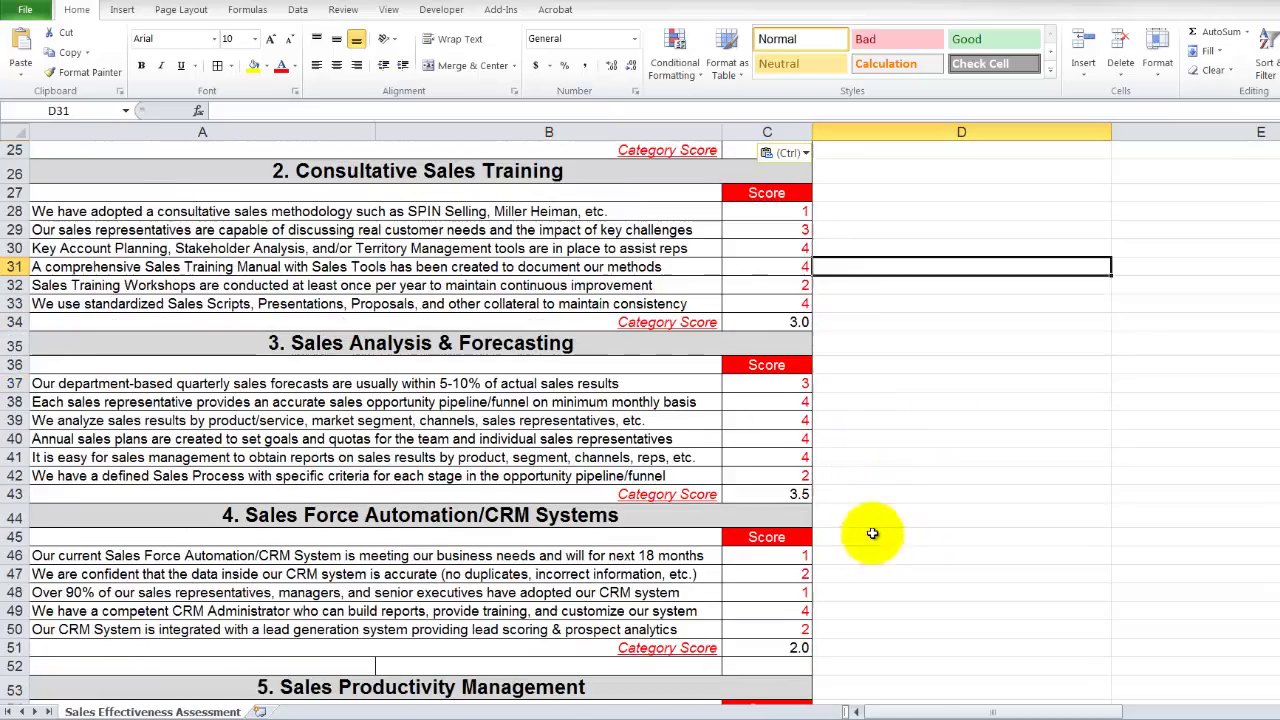
pyautogui.scroll(-5, 905, 515)
pyautogui.scroll(-3, 879, 487)
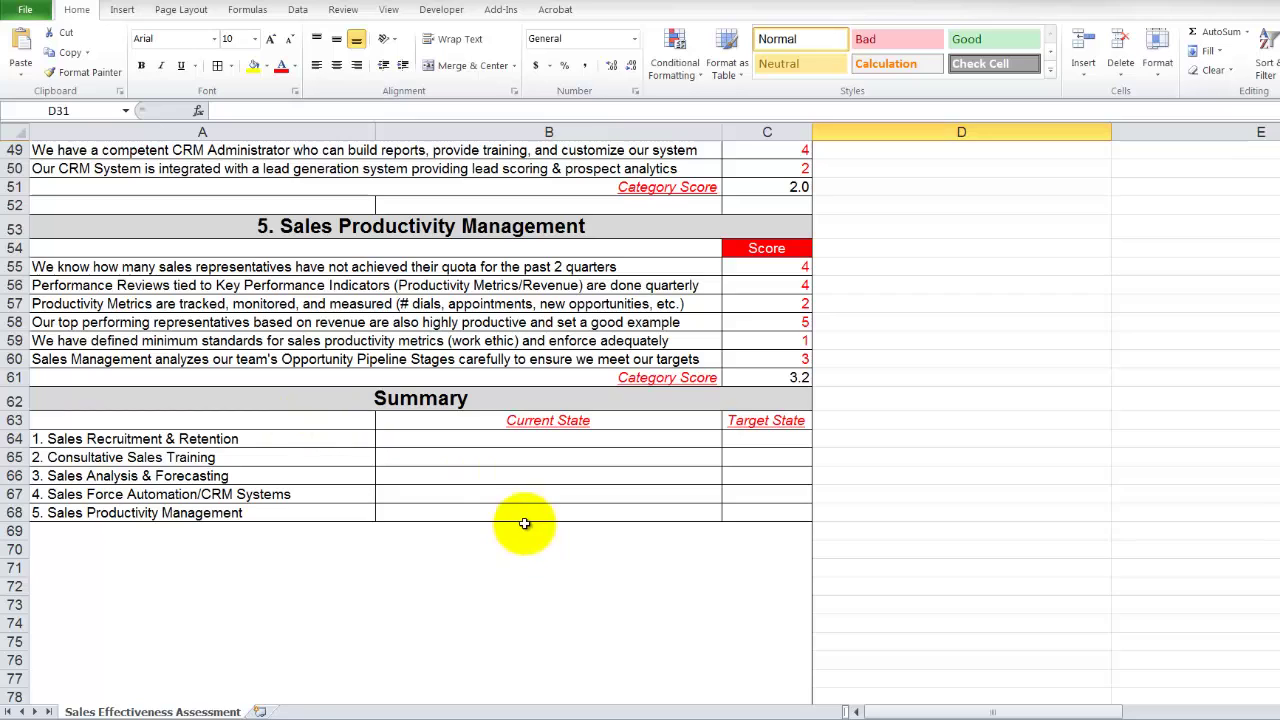
pyautogui.moveTo(60, 440); pyautogui.dragTo(45, 492)
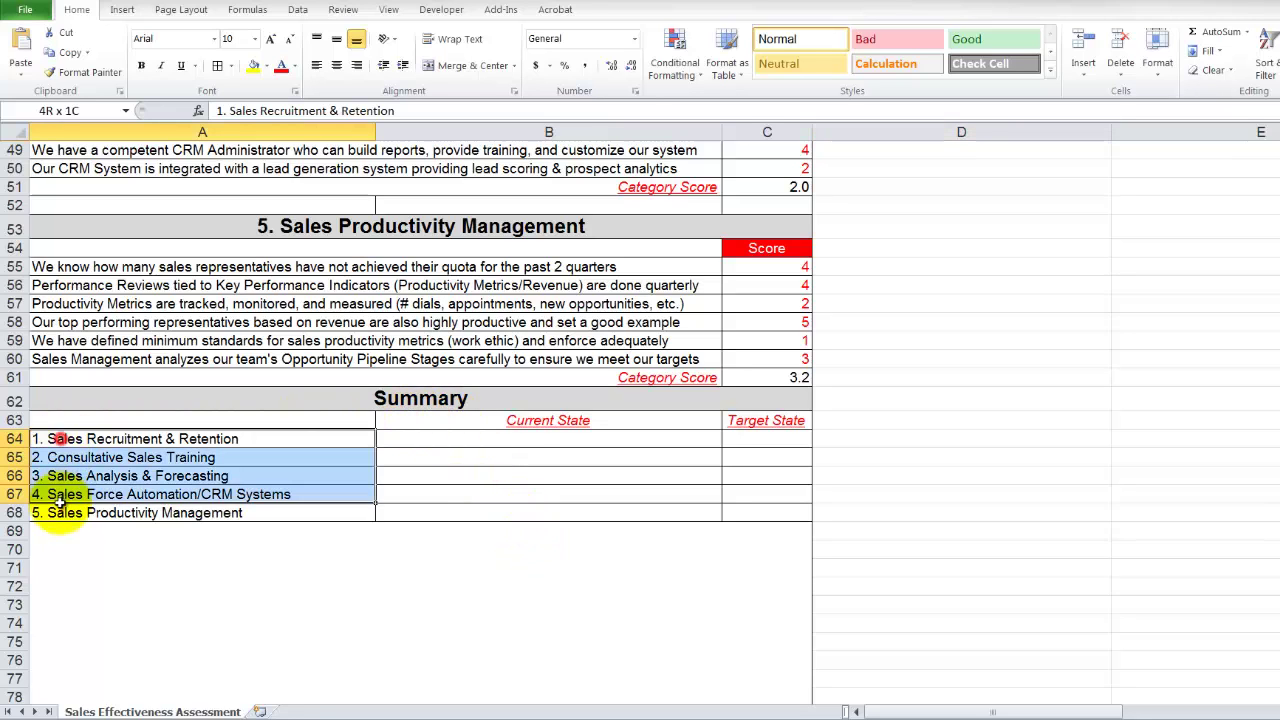
pyautogui.click(396, 441)
pyautogui.write('=')
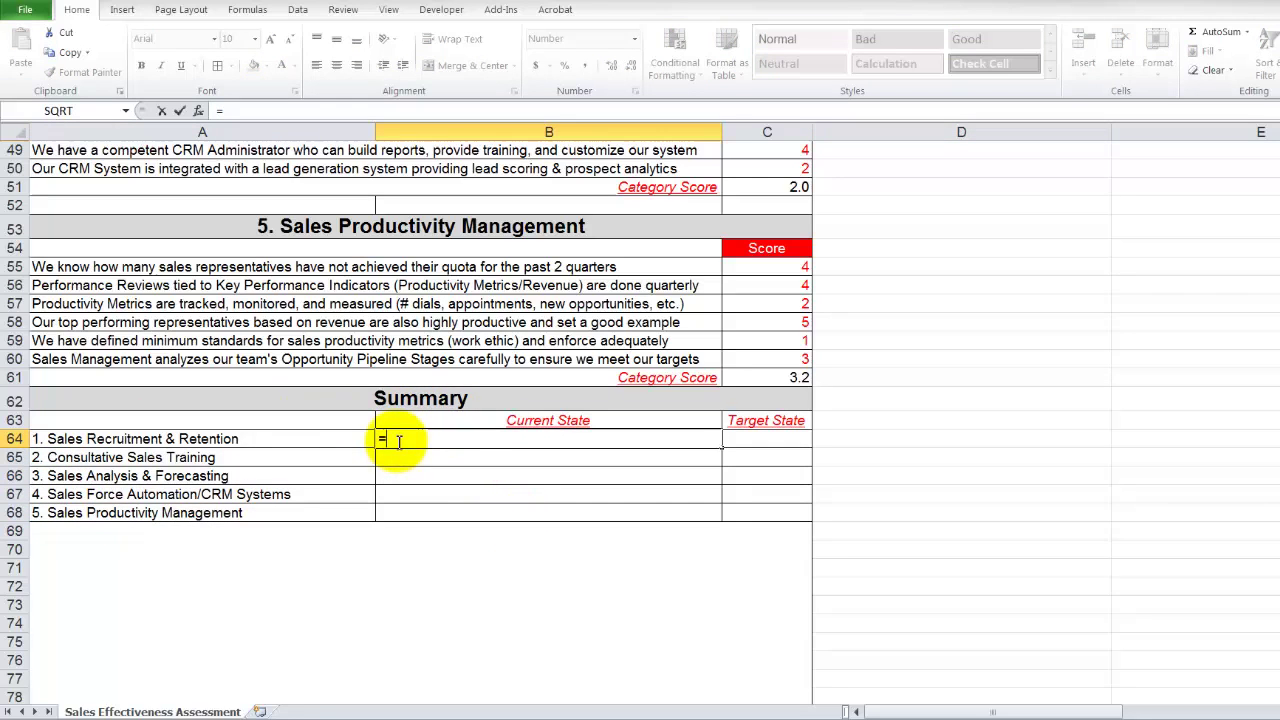
pyautogui.scroll(5, 643, 437)
pyautogui.scroll(5, 643, 437)
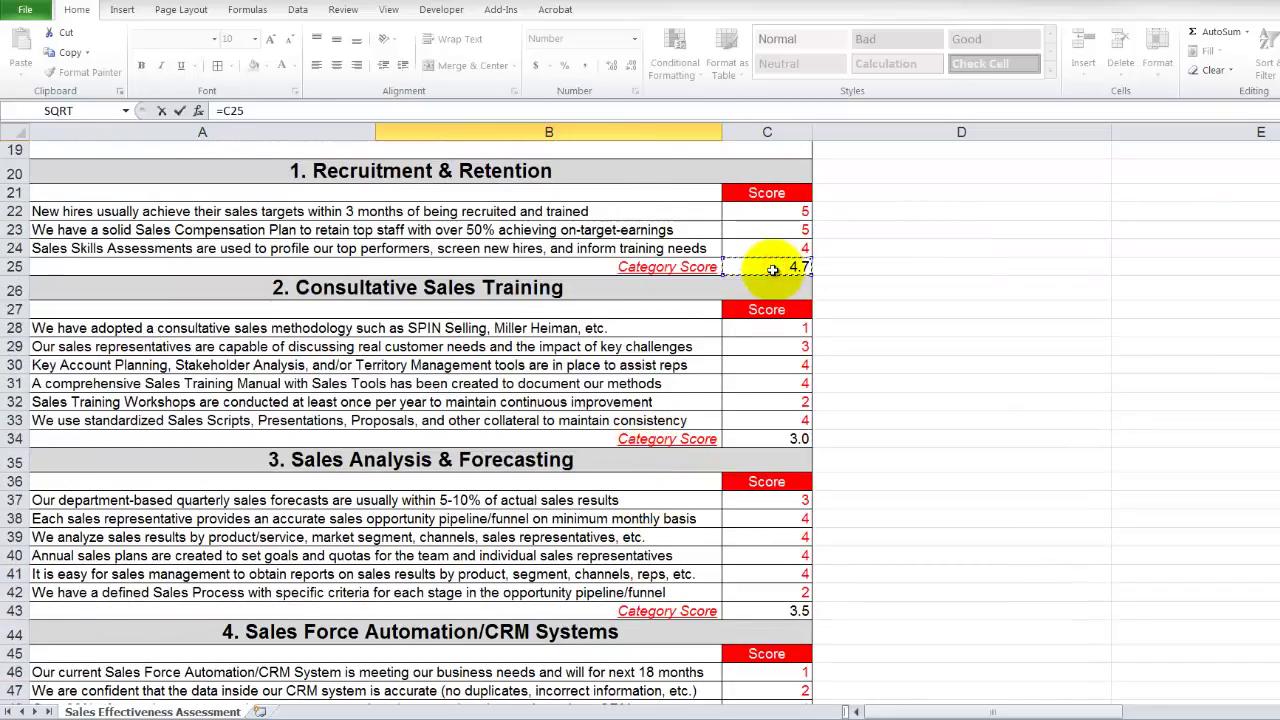
pyautogui.press('Return')
# - Enter =C34 in B65 and =C43 in B66 as the Current State of Consultative Sales Training and Sales Analysis & Forecasting
pyautogui.write('=')
pyautogui.scroll(6, 773, 270)
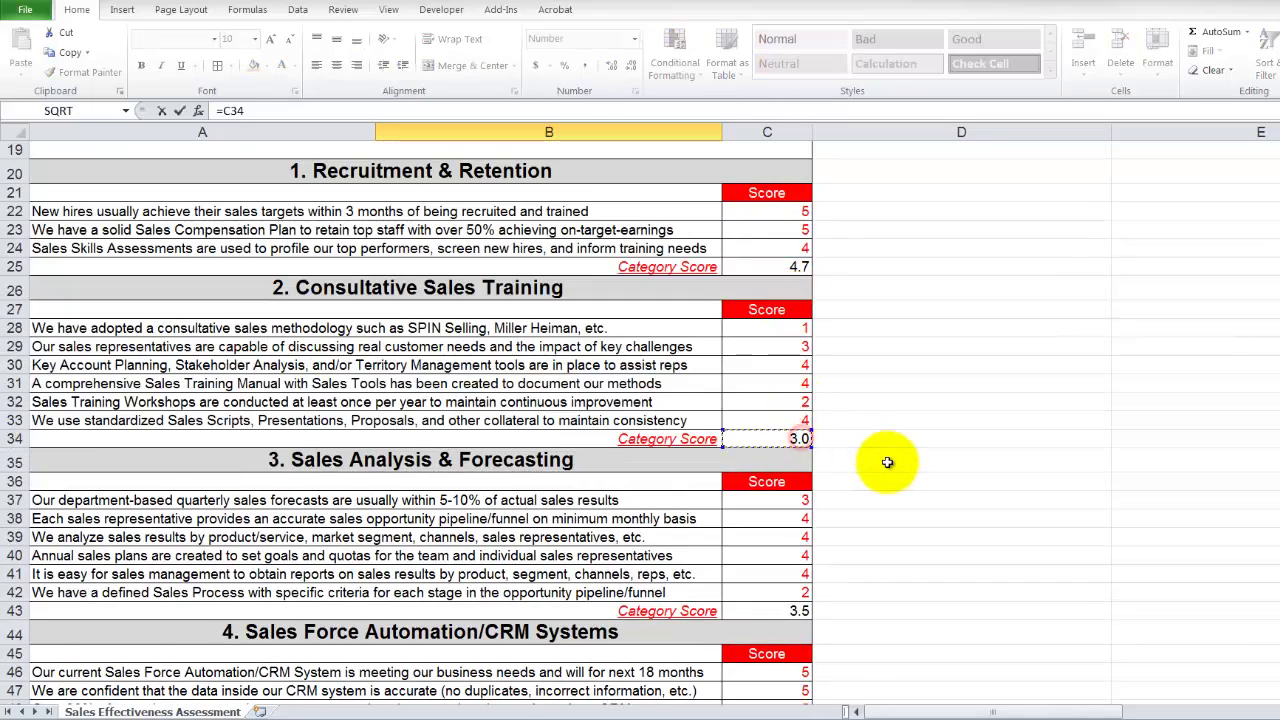
pyautogui.press('Return')
pyautogui.write('=')
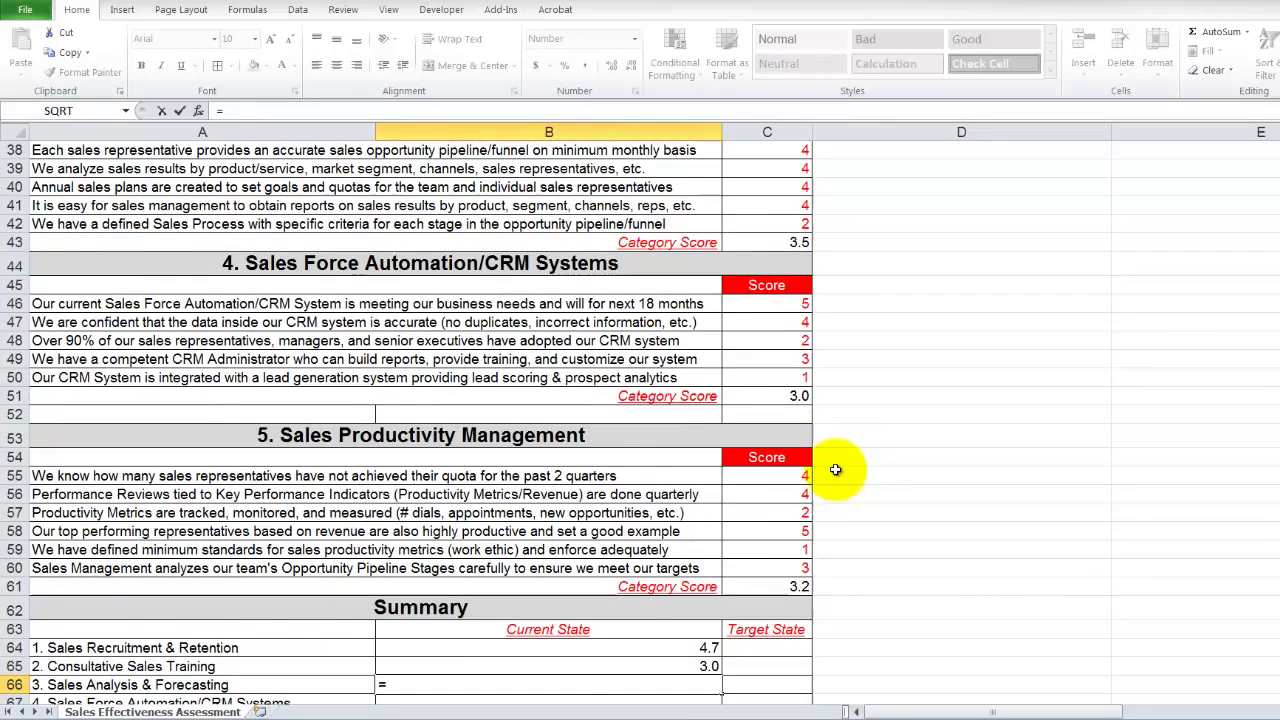
pyautogui.scroll(3, 834, 463)
pyautogui.click(797, 414)
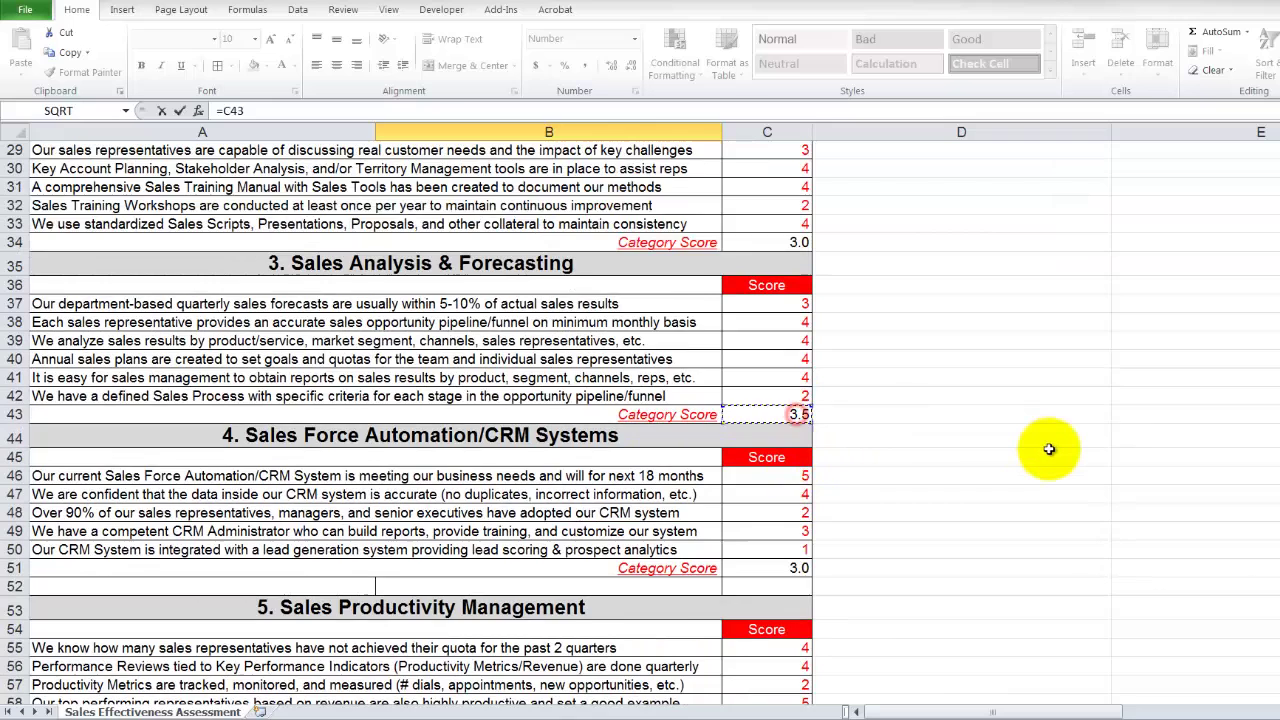
pyautogui.press('Return')
# - Enter =C51 in B67 and =C61 in B68 as the Current State of the CRM Systems and Sales Productivity Management categories
pyautogui.write('=')
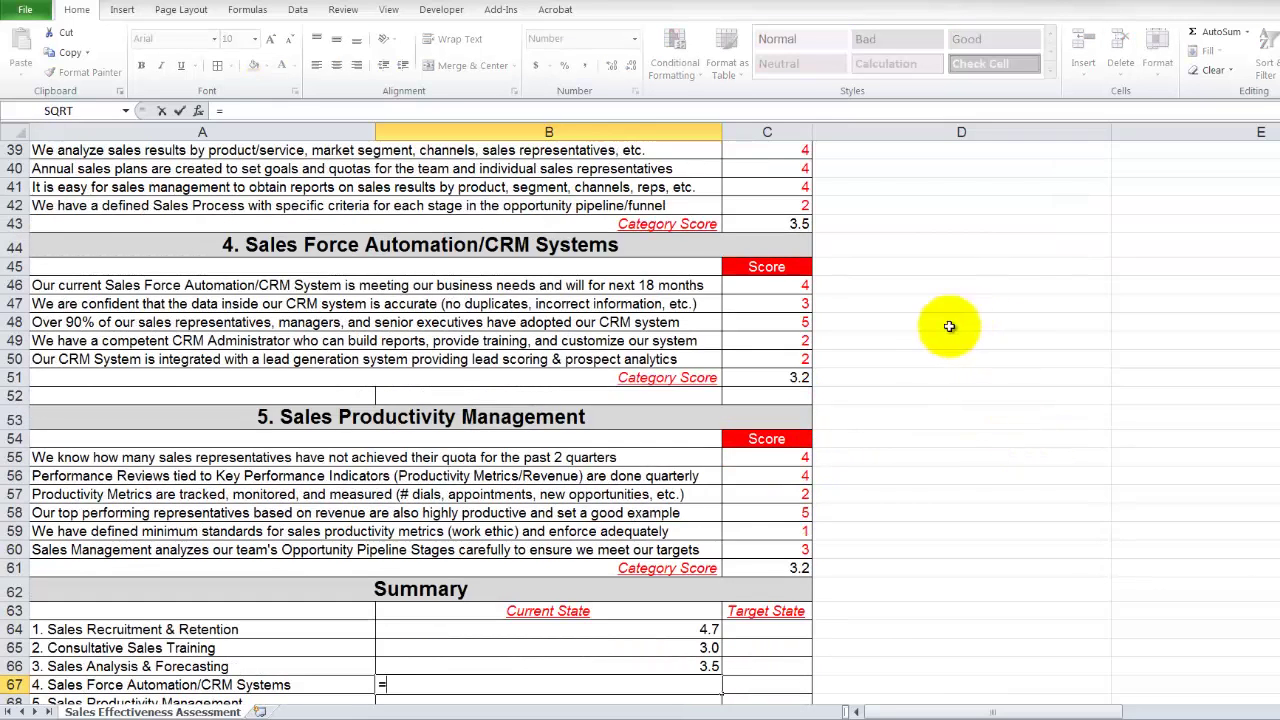
pyautogui.click(777, 375)
pyautogui.press('Return')
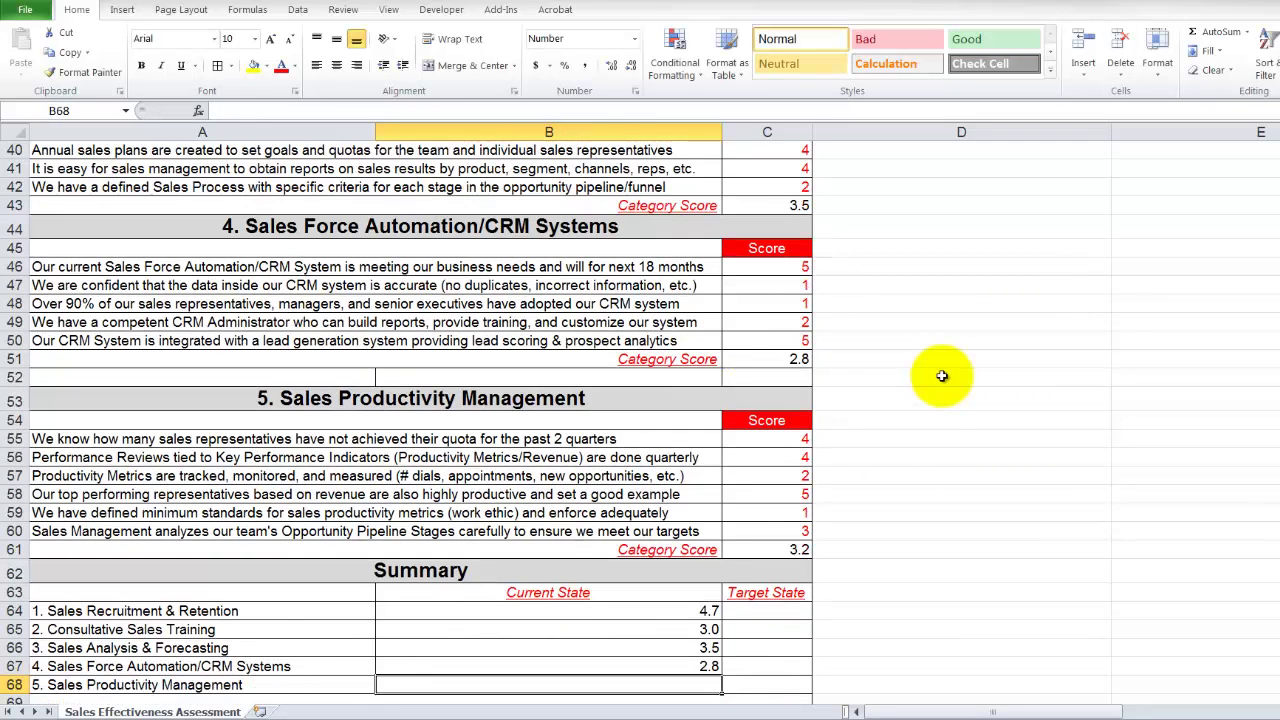
pyautogui.write('=')
pyautogui.click(794, 550)
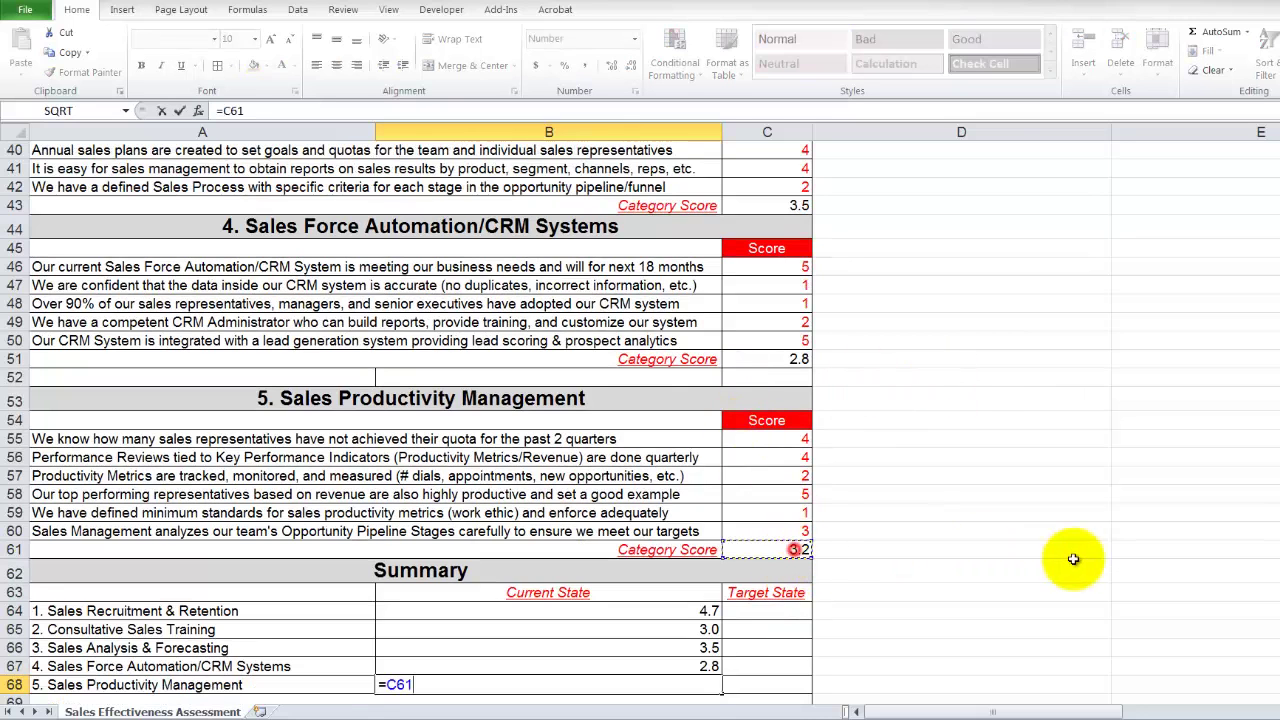
pyautogui.press('Return')
# - Enter a Target State of 5 in C64 and fill it down through C68 for all five summary categories
pyautogui.scroll(-3, 890, 530)
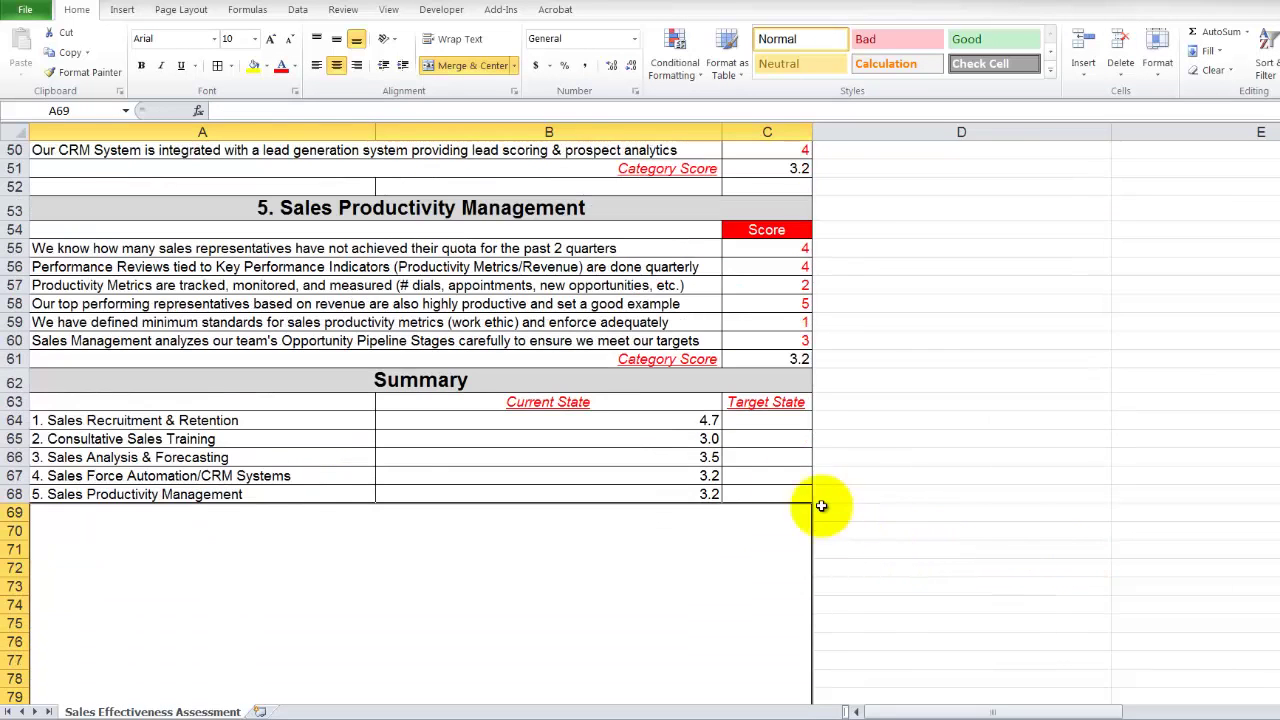
pyautogui.click(746, 427)
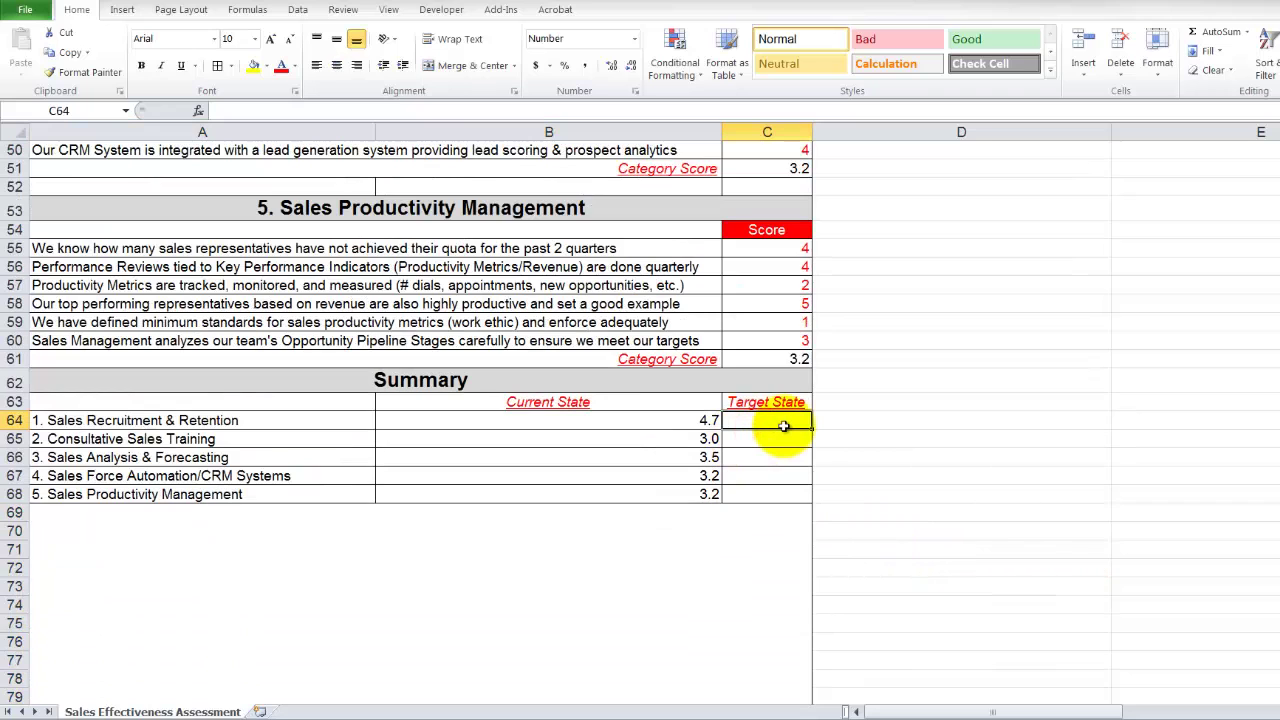
pyautogui.write('5')
pyautogui.press('Return')
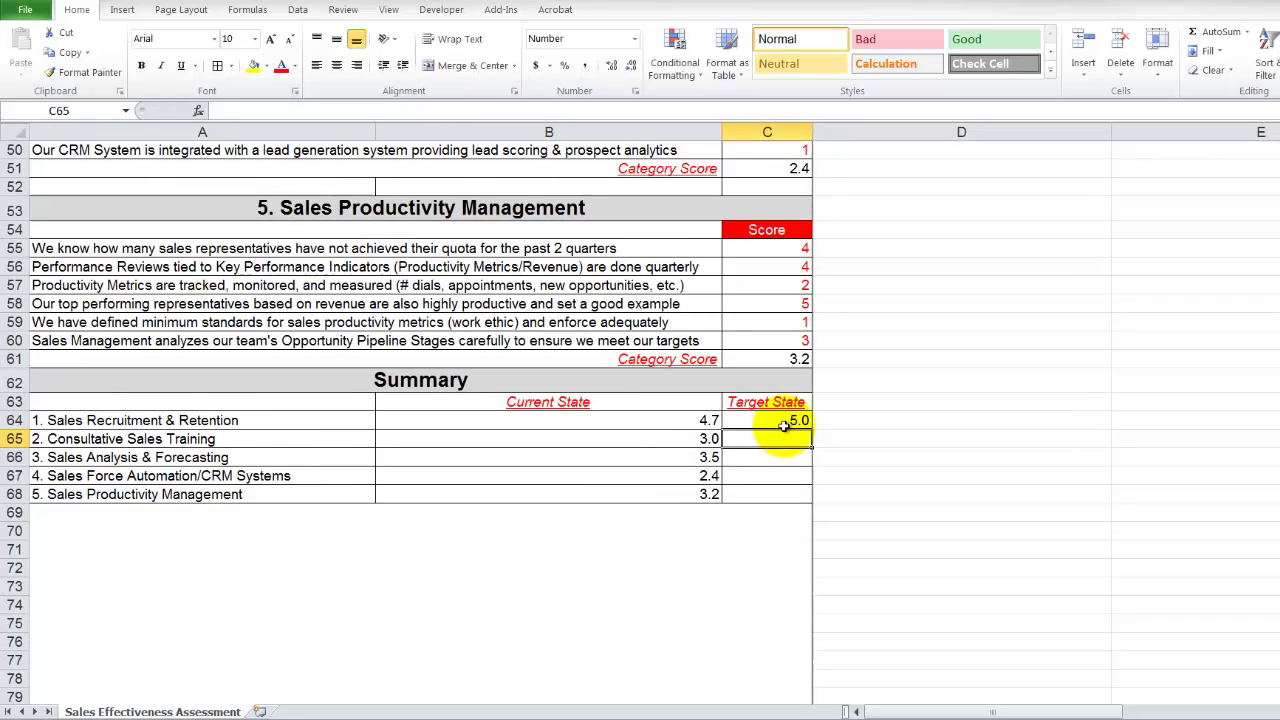
pyautogui.moveTo(813, 430); pyautogui.dragTo(808, 497)
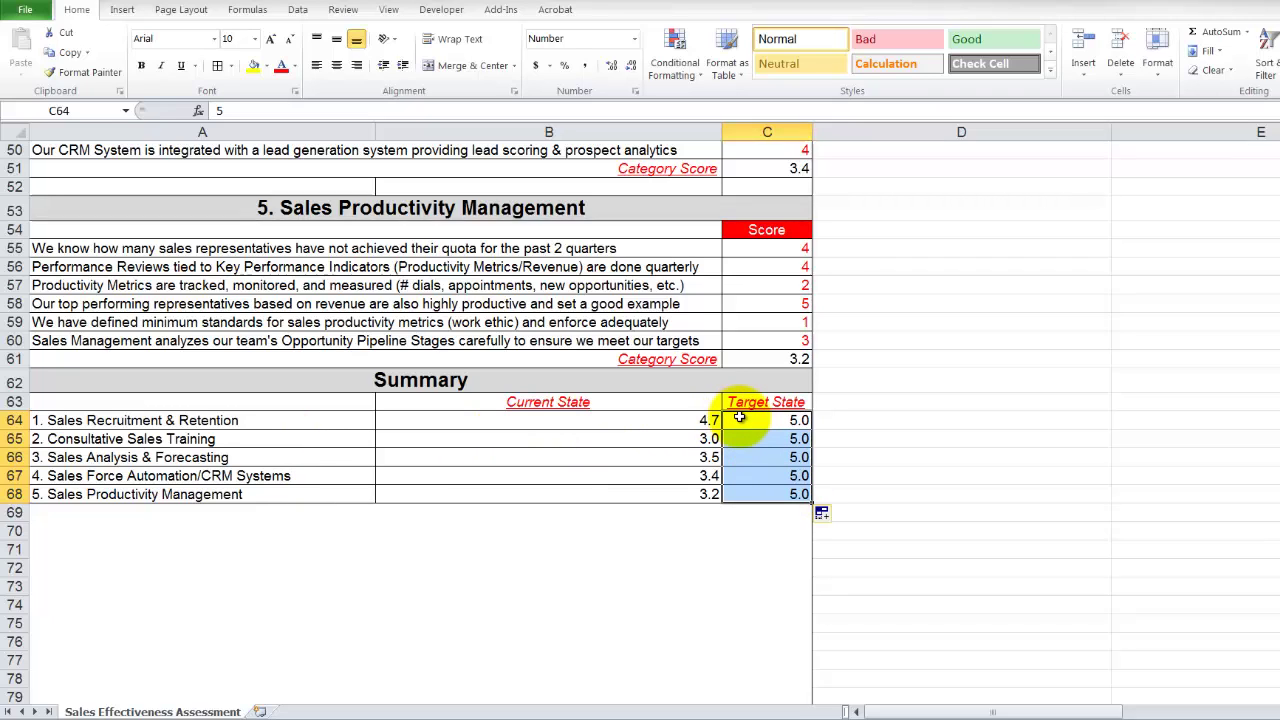
pyautogui.moveTo(739, 420); pyautogui.dragTo(739, 488)
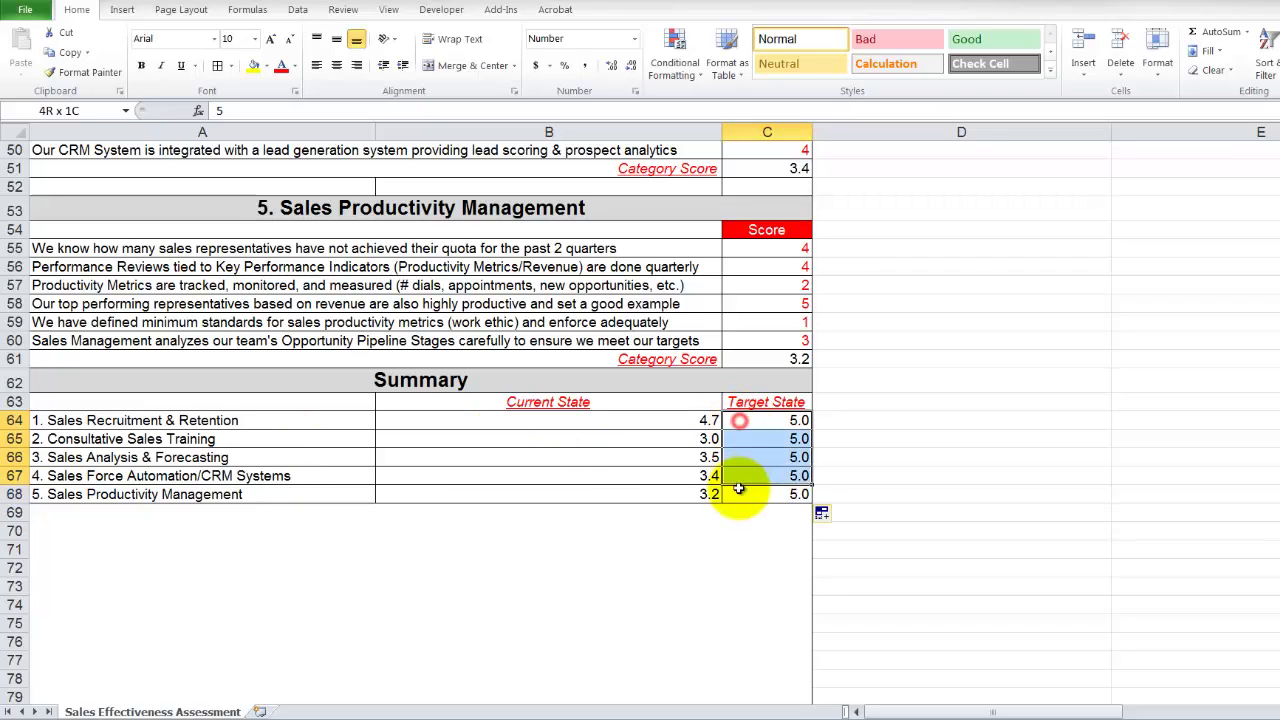
pyautogui.click(899, 425)
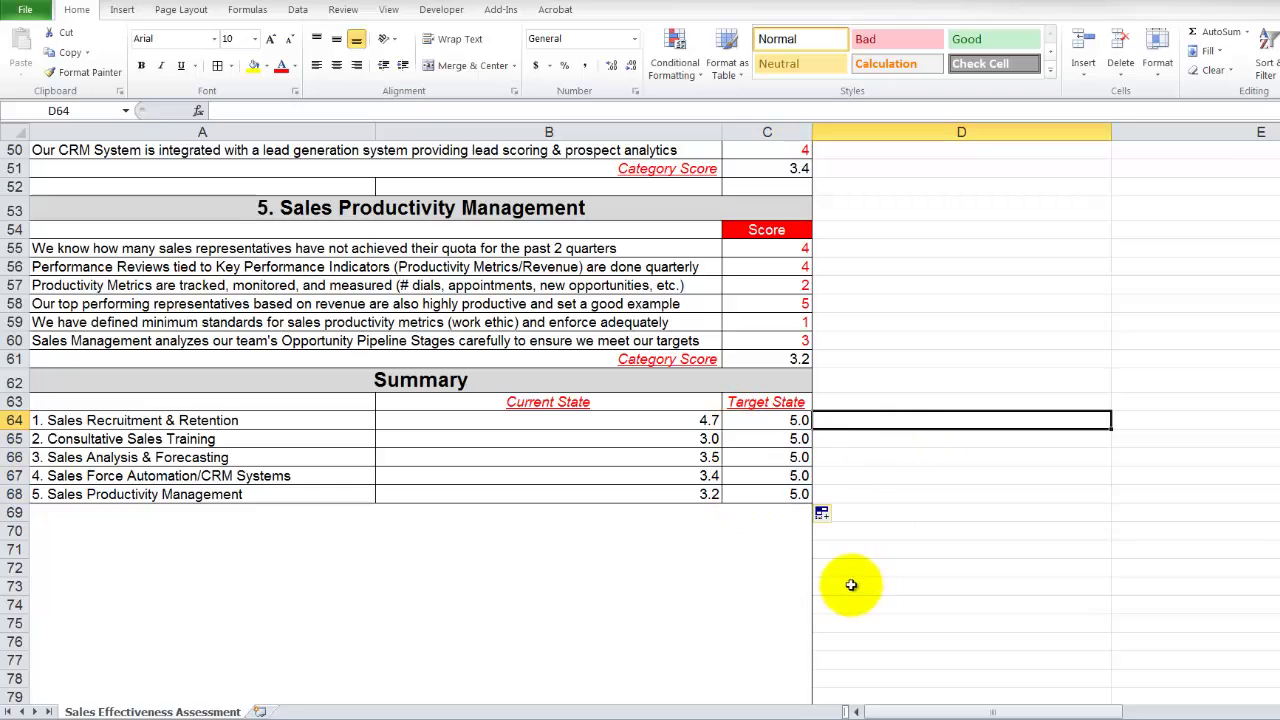
# - Insert a radar chart without markers and move it into the blank area below the Summary table
pyautogui.click(614, 588)
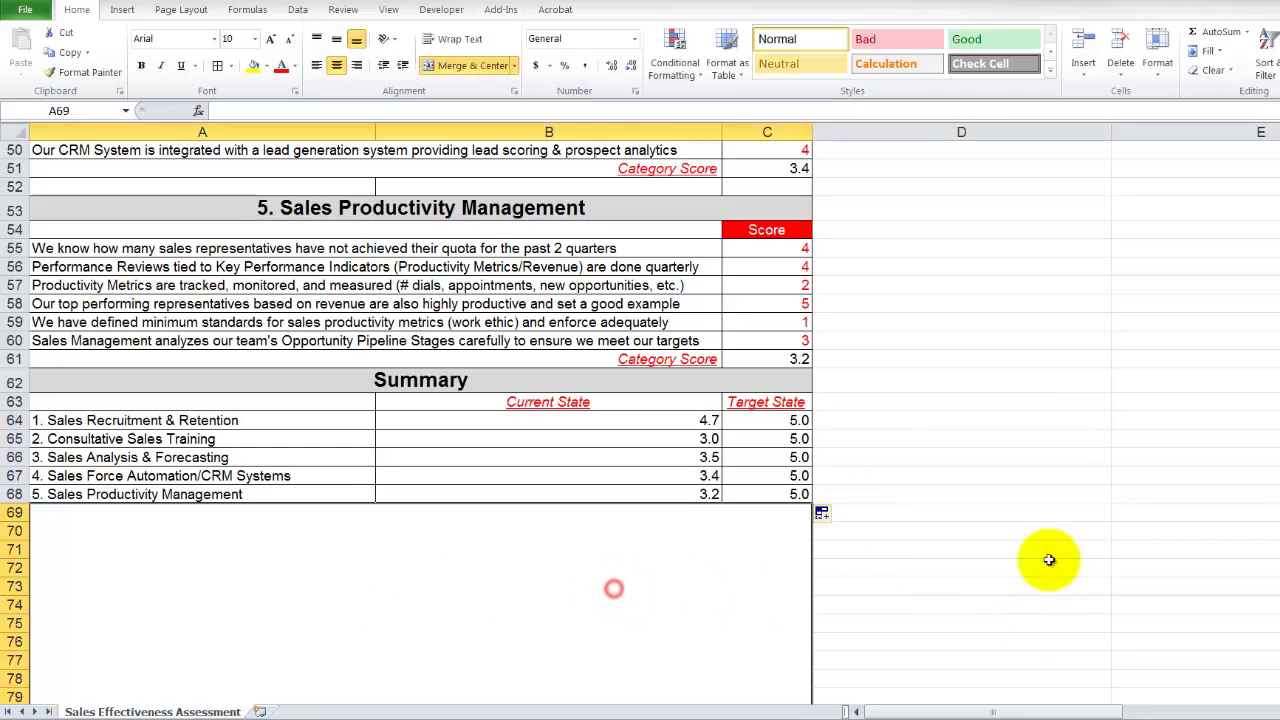
pyautogui.click(1024, 516)
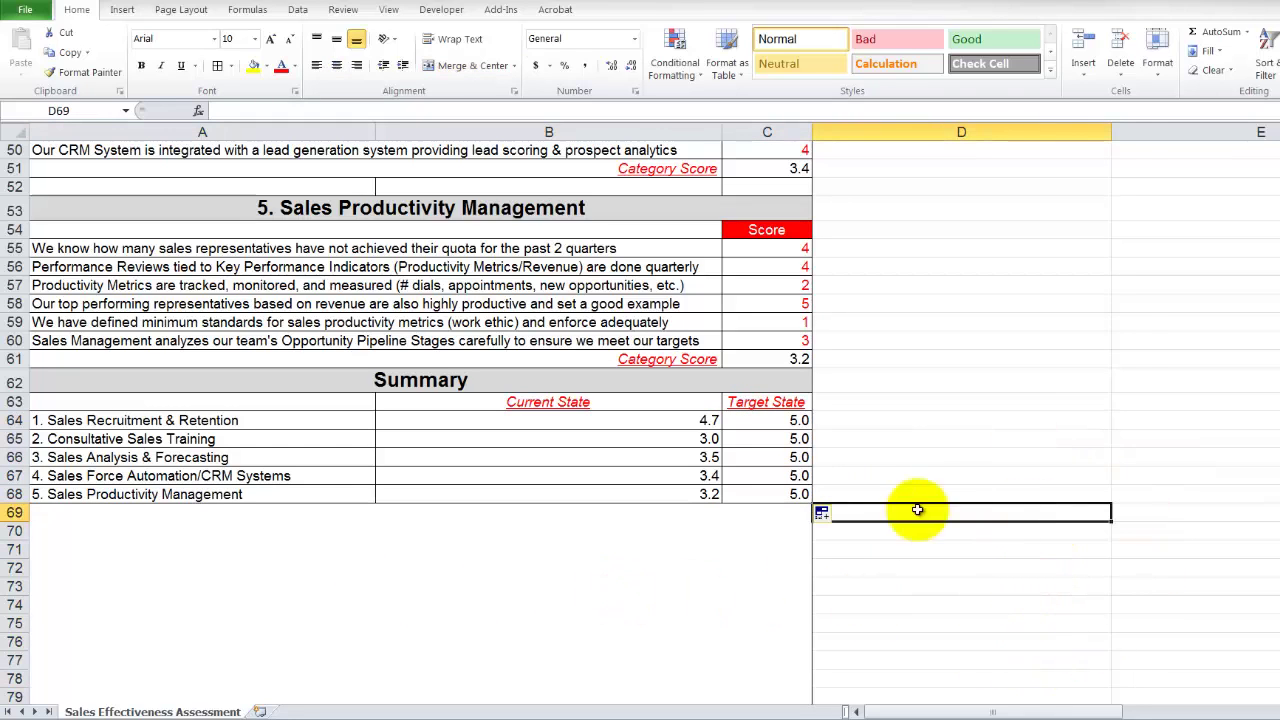
pyautogui.click(118, 10)
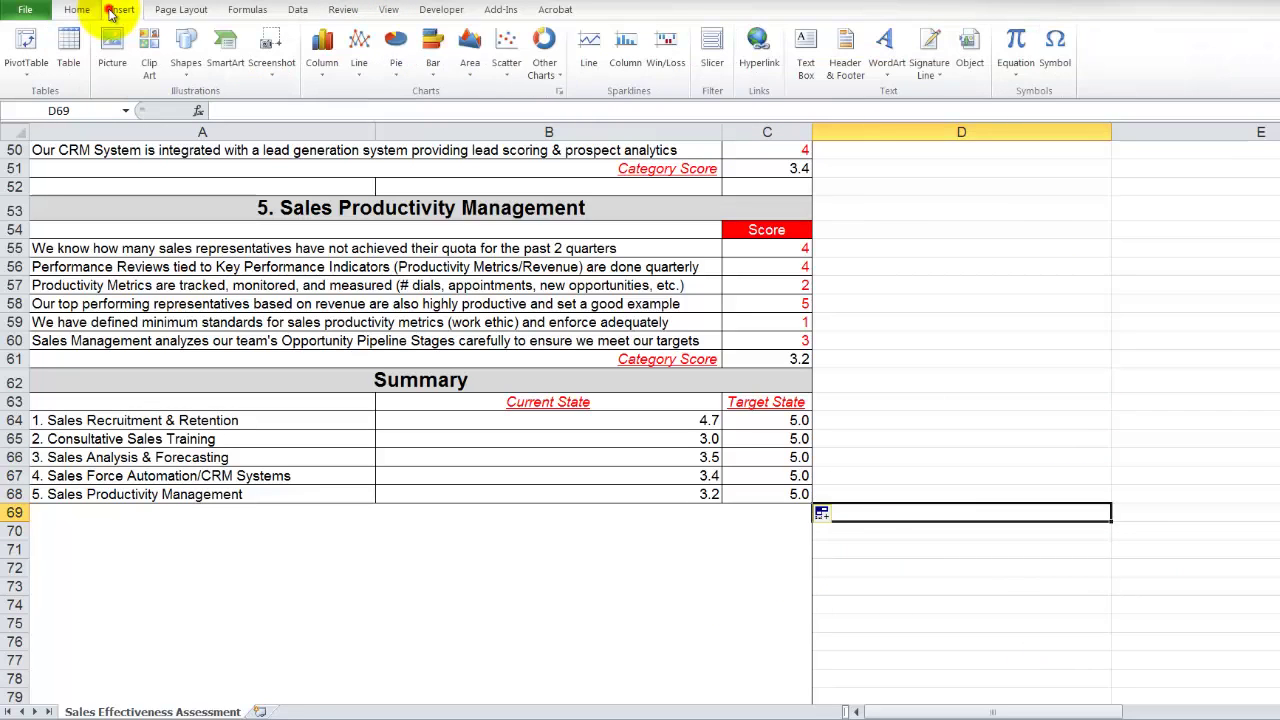
pyautogui.click(544, 65)
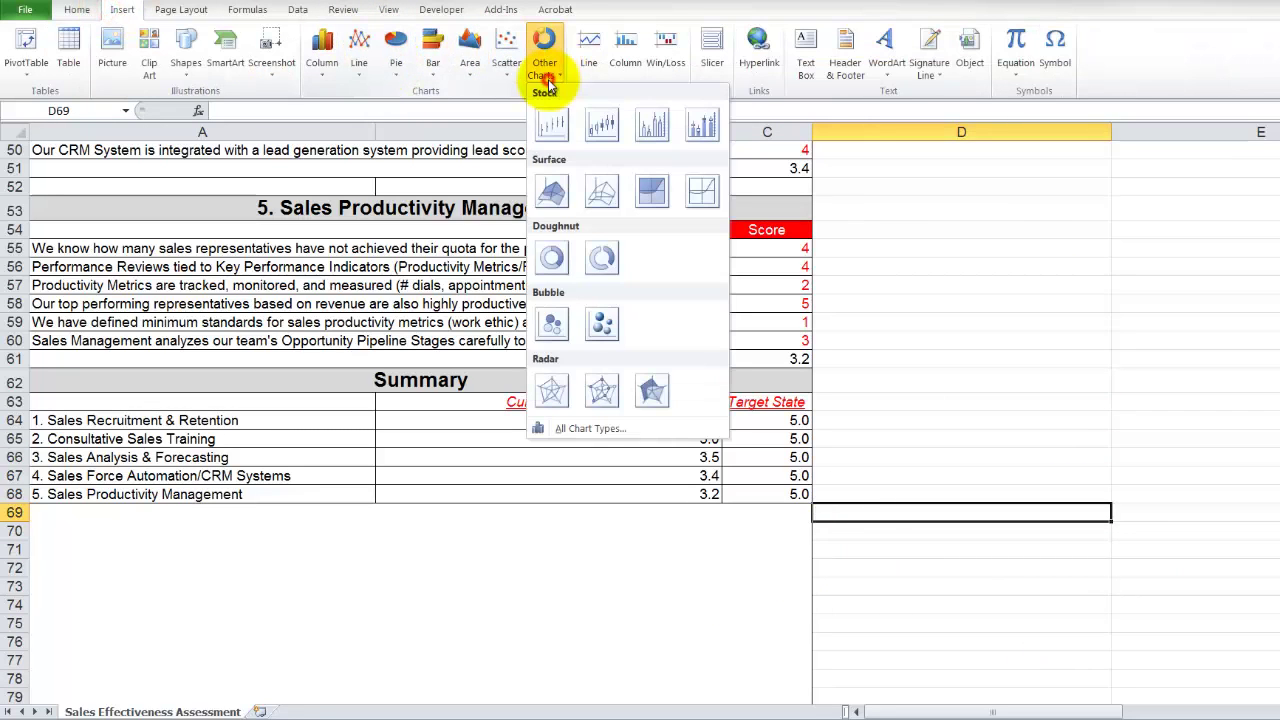
pyautogui.click(551, 391)
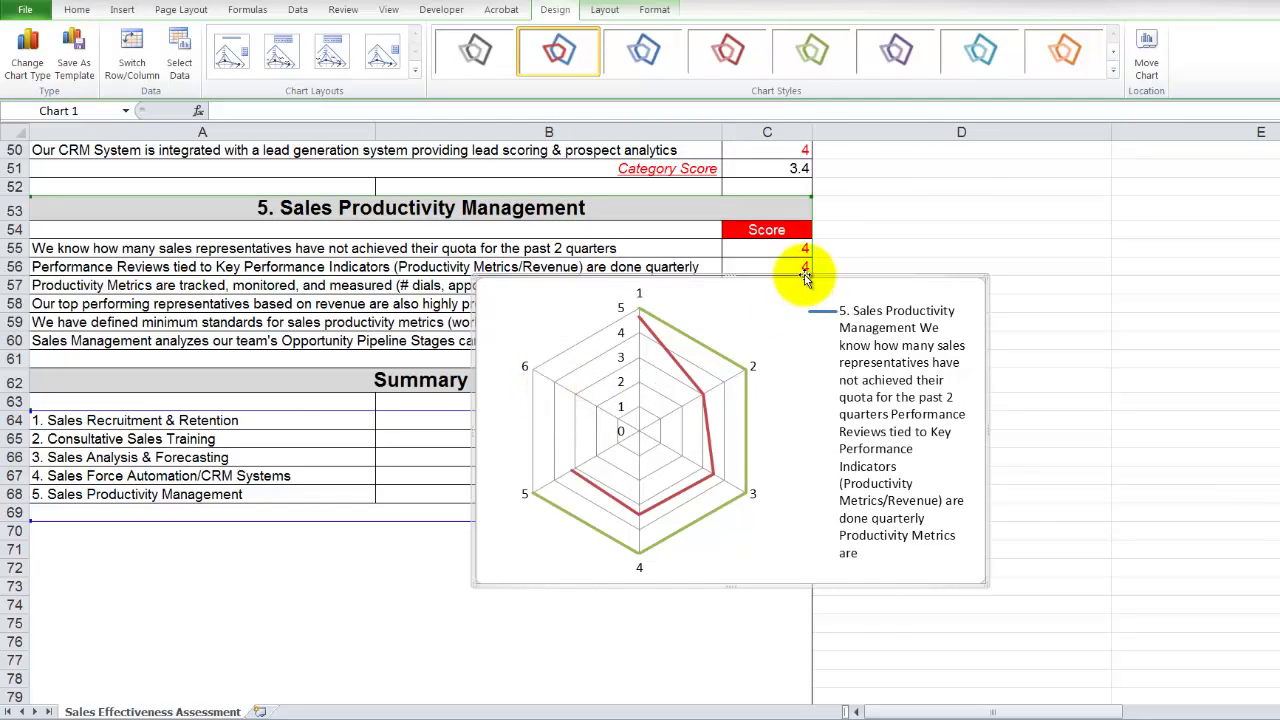
pyautogui.moveTo(806, 278); pyautogui.dragTo(528, 559)
pyautogui.scroll(-4, 650, 550)
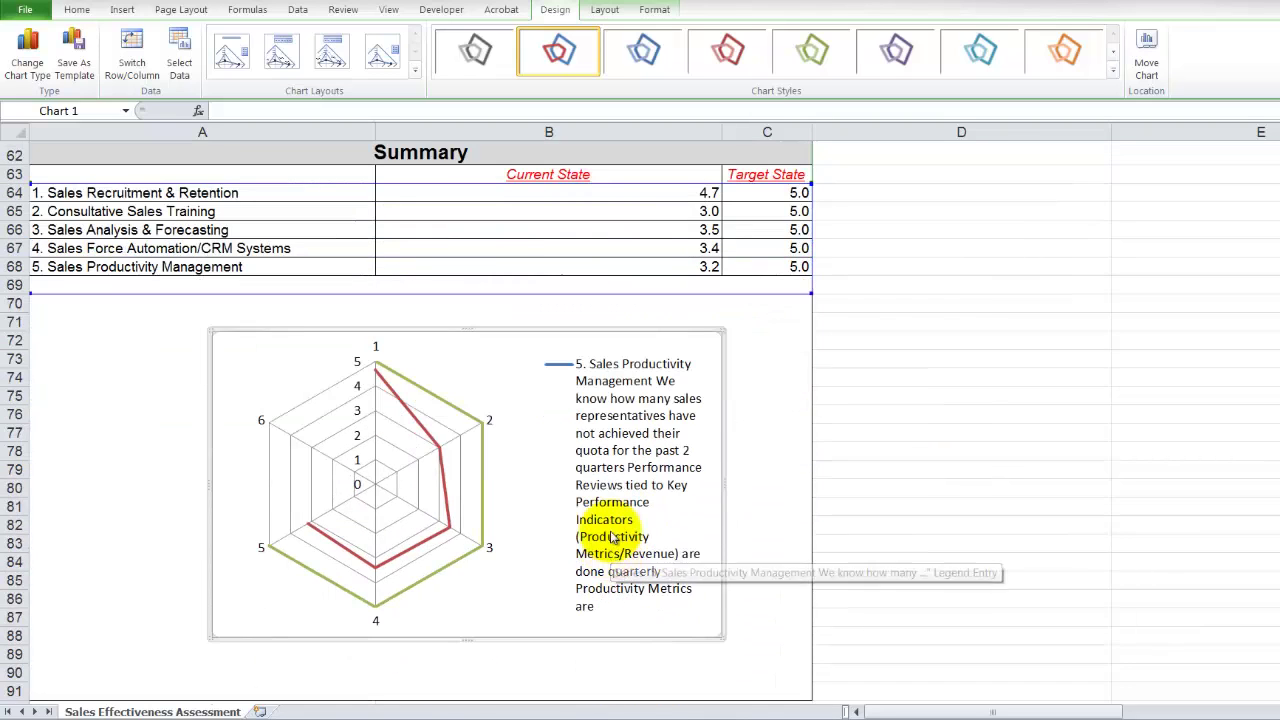
# - Remove all automatically picked data series from the radar chart's data source so the chart is empty
pyautogui.rightClick(498, 384)
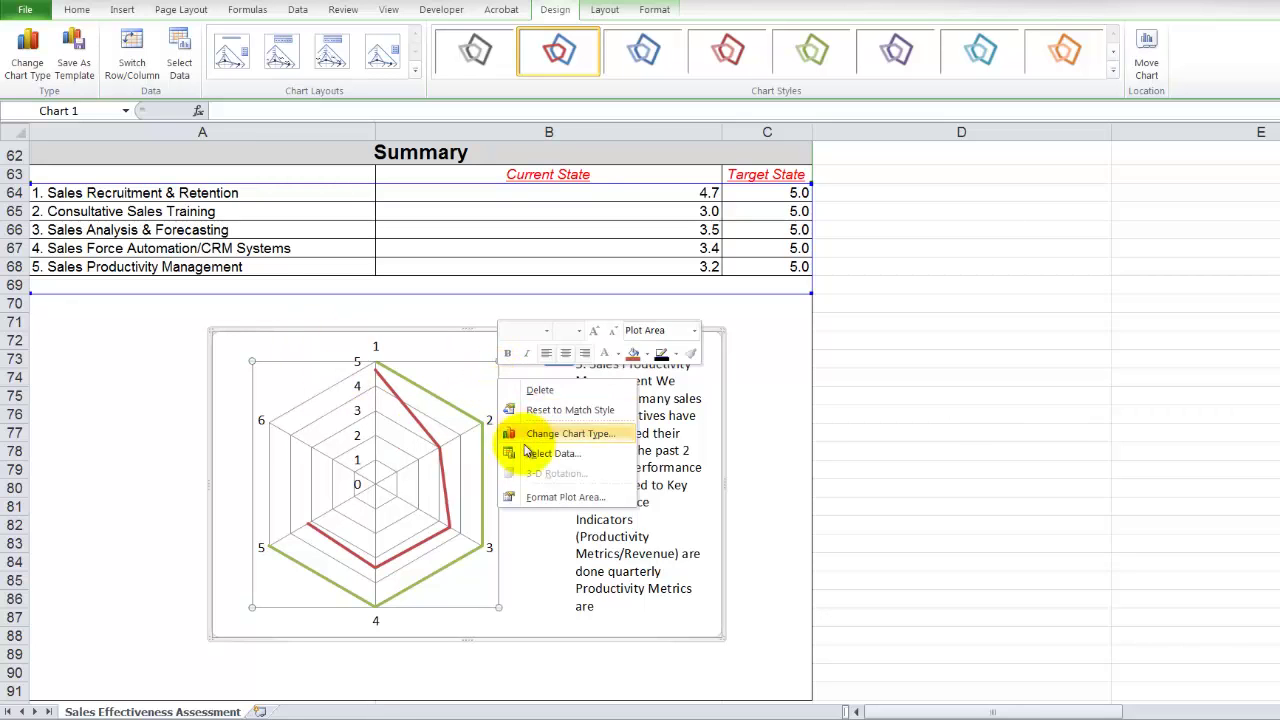
pyautogui.click(525, 450)
pyautogui.click(500, 413)
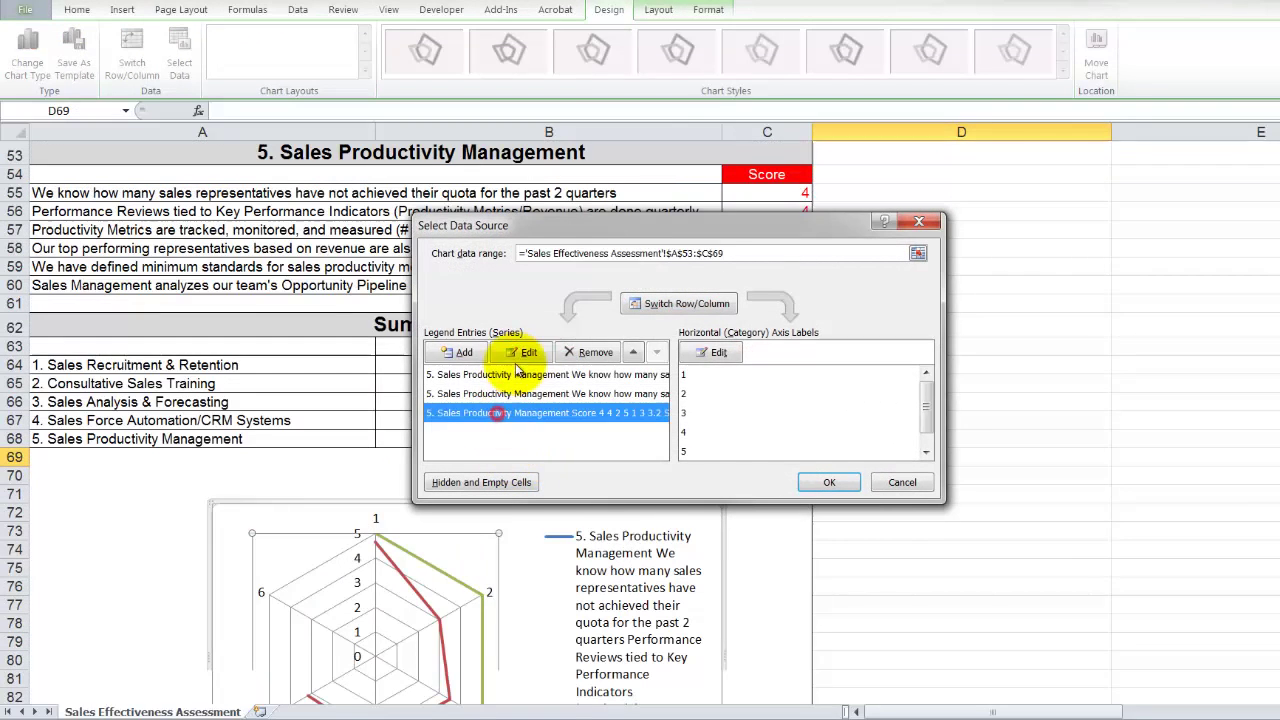
pyautogui.click(590, 352)
pyautogui.click(590, 352)
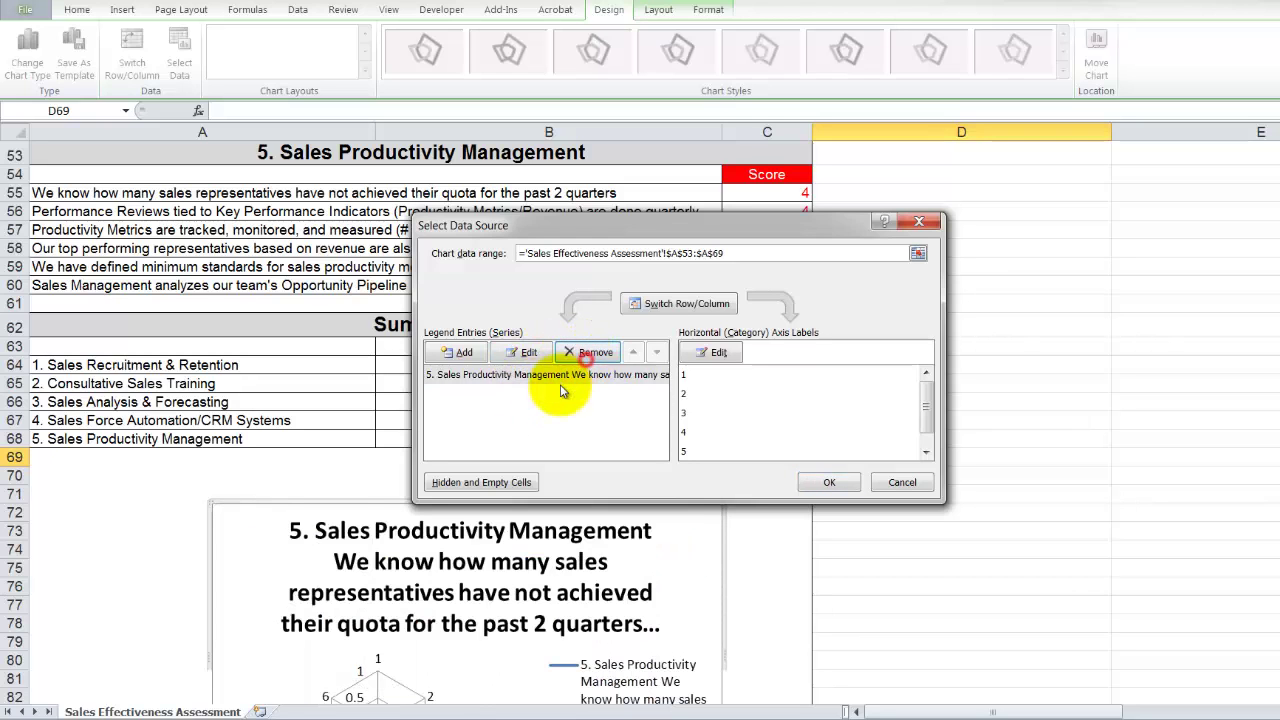
pyautogui.click(829, 482)
pyautogui.click(933, 484)
pyautogui.scroll(-2, 800, 571)
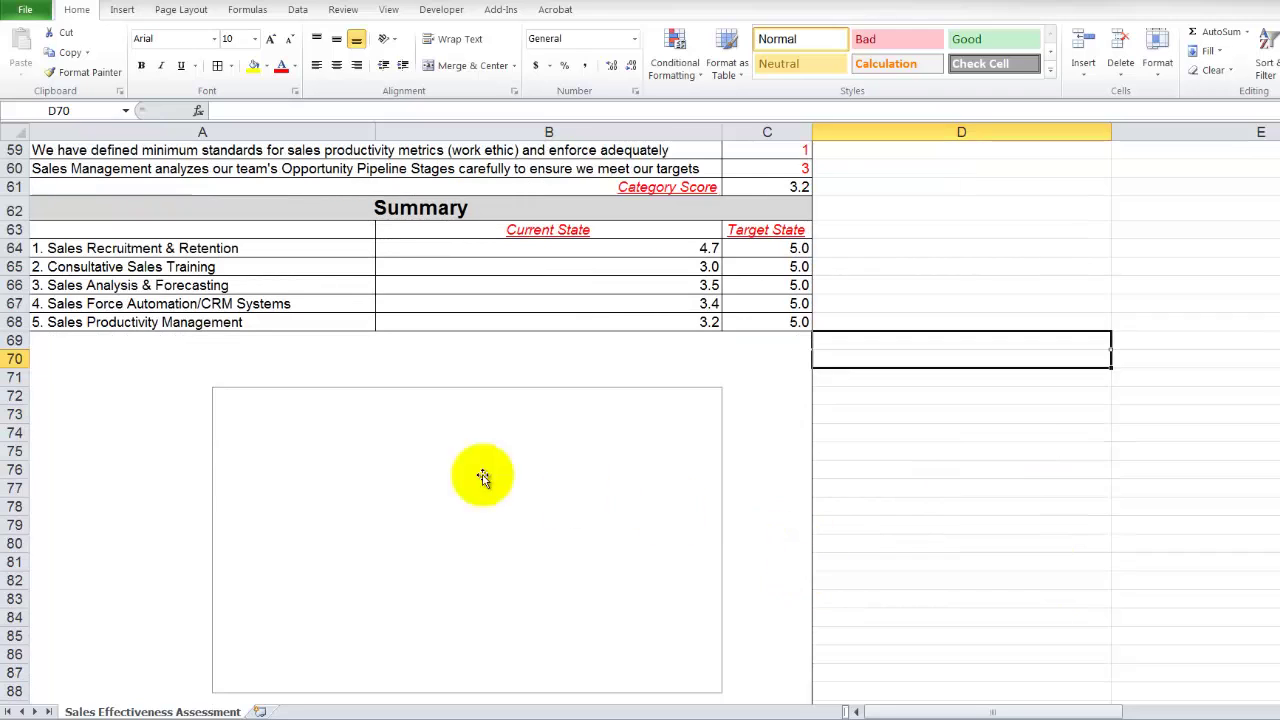
# - Align the empty chart with the start of row 69 and resize it to fill columns A to C down to row 91
pyautogui.click(506, 451)
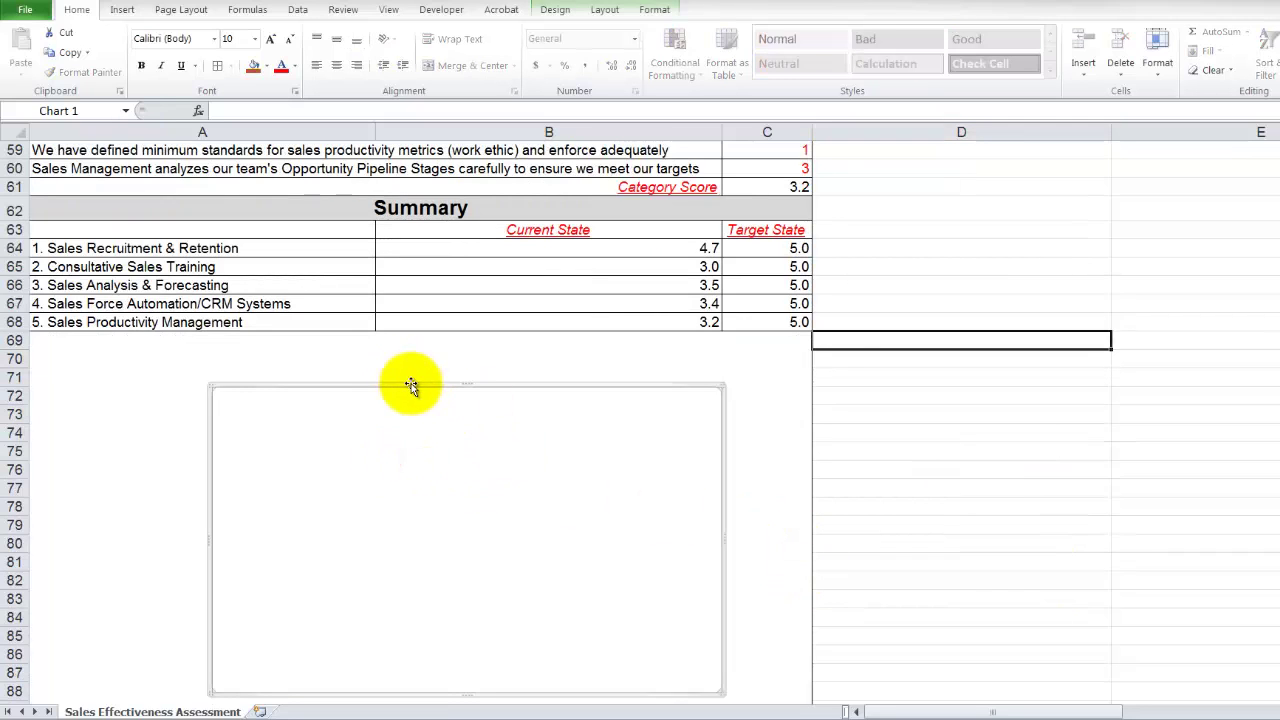
pyautogui.moveTo(411, 383); pyautogui.dragTo(241, 335)
pyautogui.scroll(-2, 537, 511)
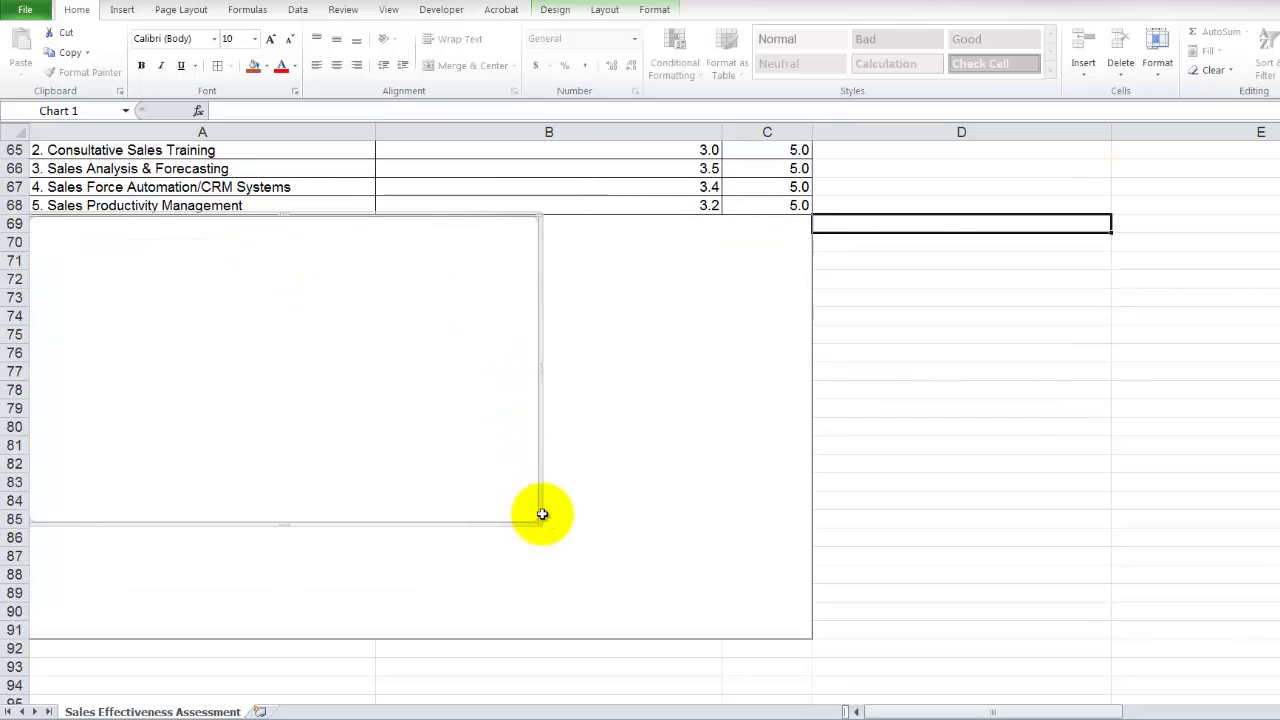
pyautogui.moveTo(537, 521); pyautogui.dragTo(656, 638)
pyautogui.moveTo(723, 425); pyautogui.dragTo(810, 426)
pyautogui.scroll(3, 571, 478)
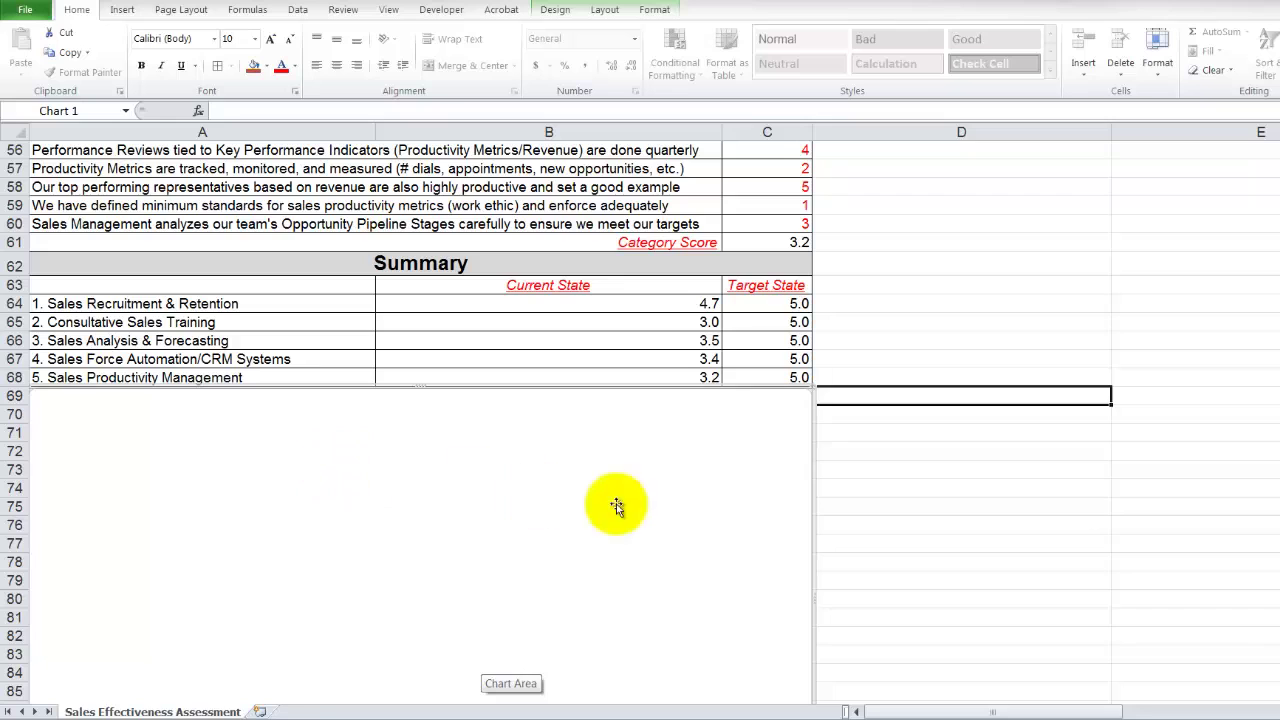
pyautogui.click(951, 507)
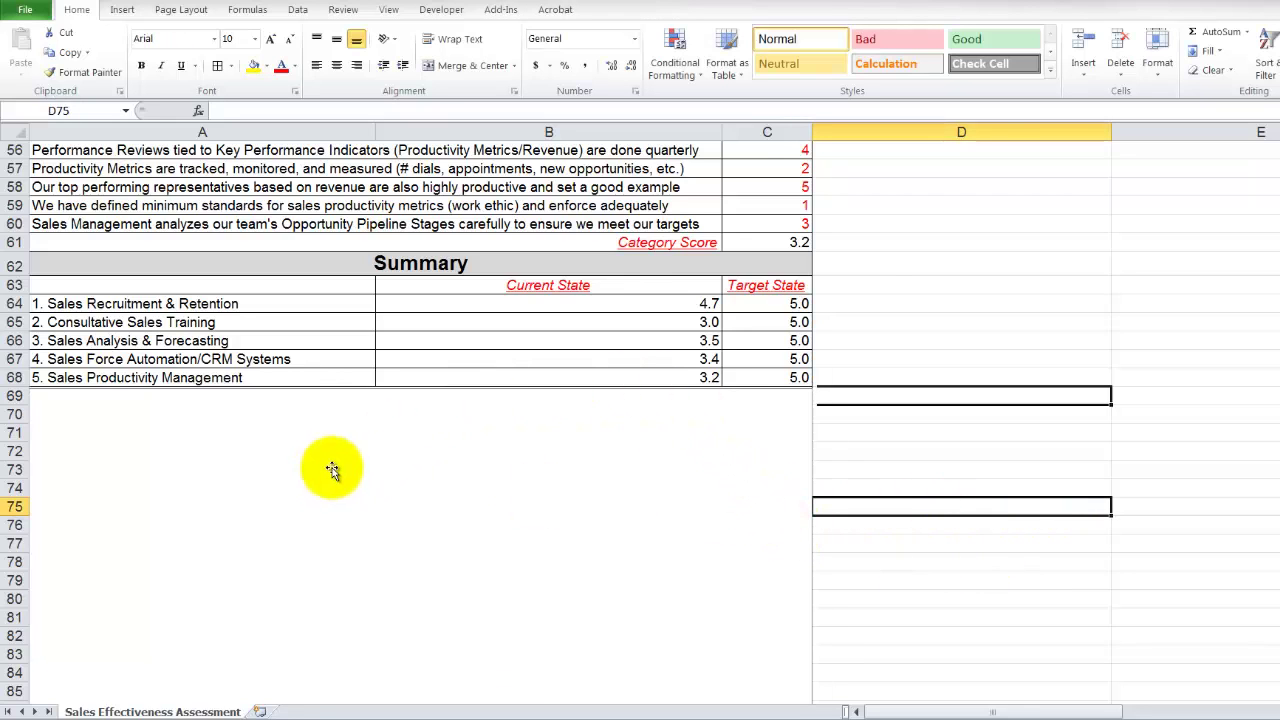
# - Add a chart series named from B63 (Current State) with the values B64:B68
pyautogui.click(330, 474)
pyautogui.rightClick(331, 473)
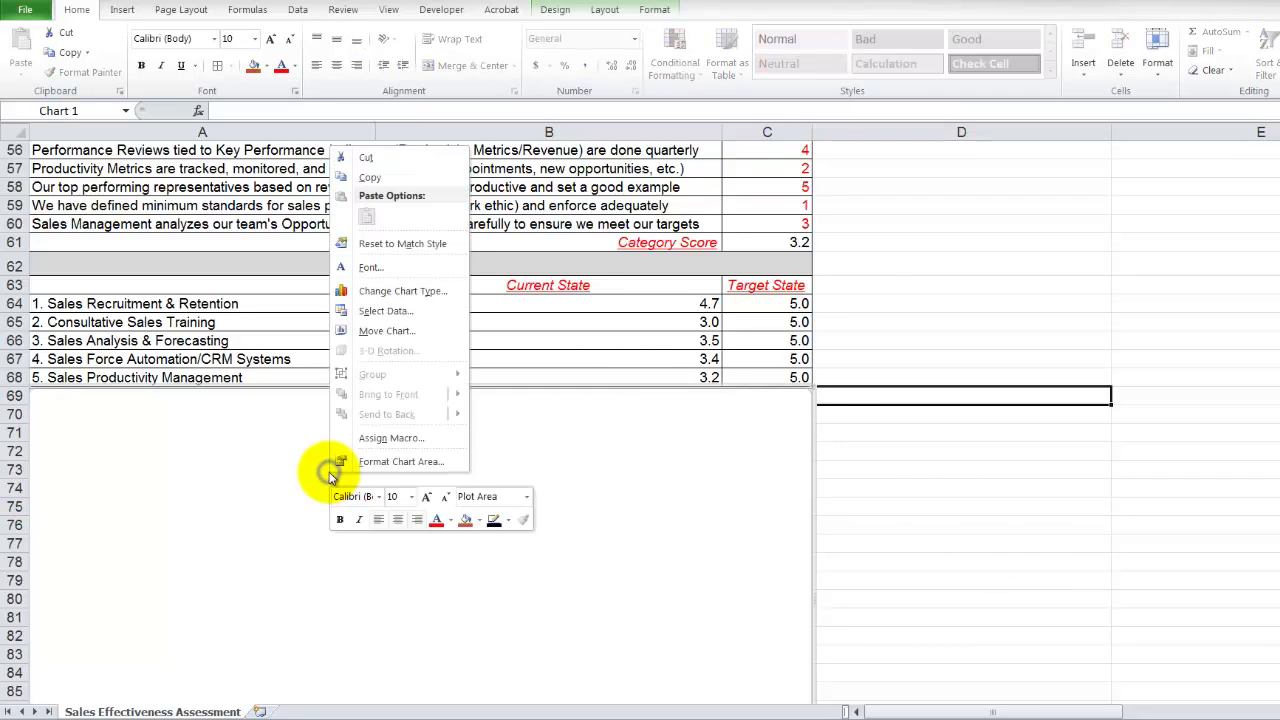
pyautogui.click(384, 311)
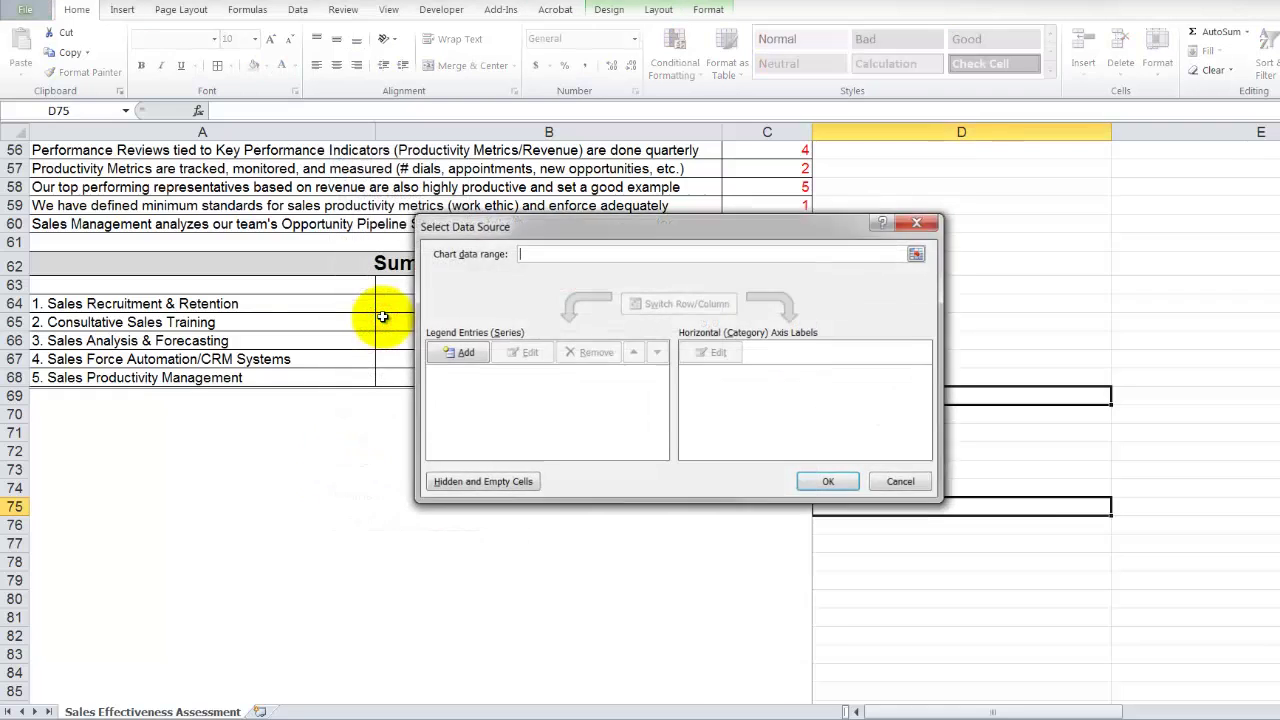
pyautogui.moveTo(510, 200); pyautogui.dragTo(364, 432)
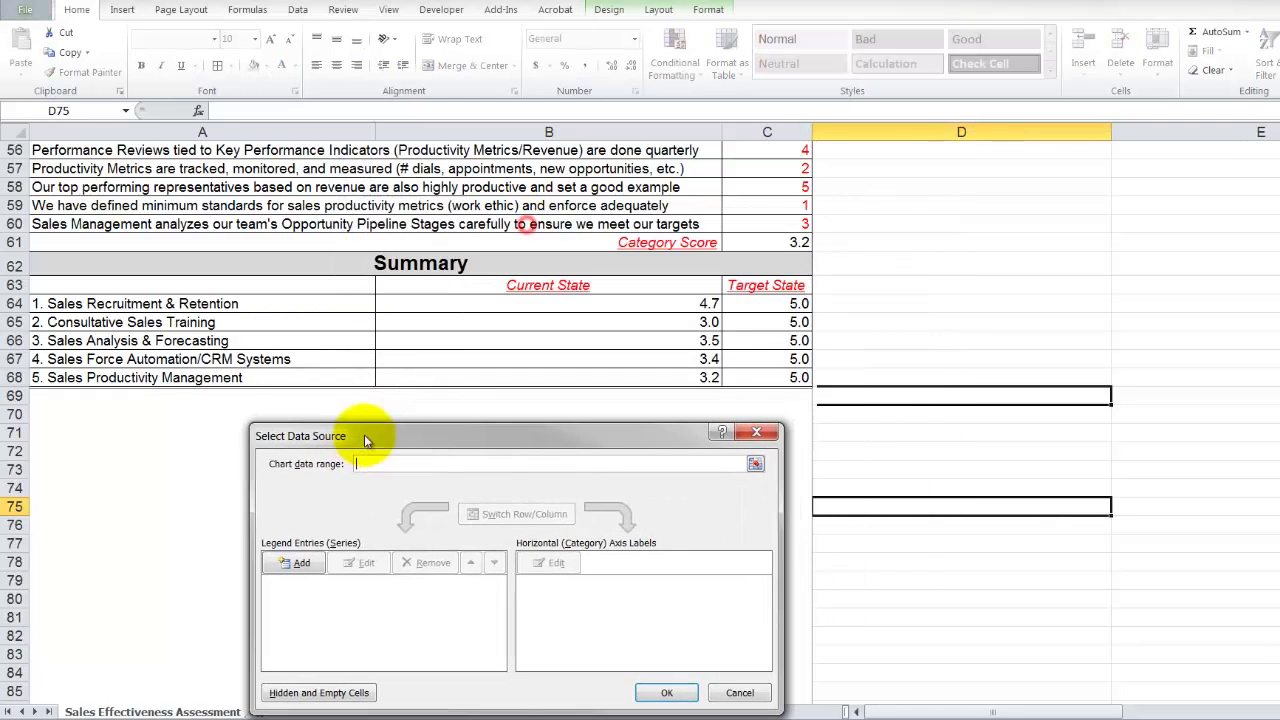
pyautogui.click(318, 570)
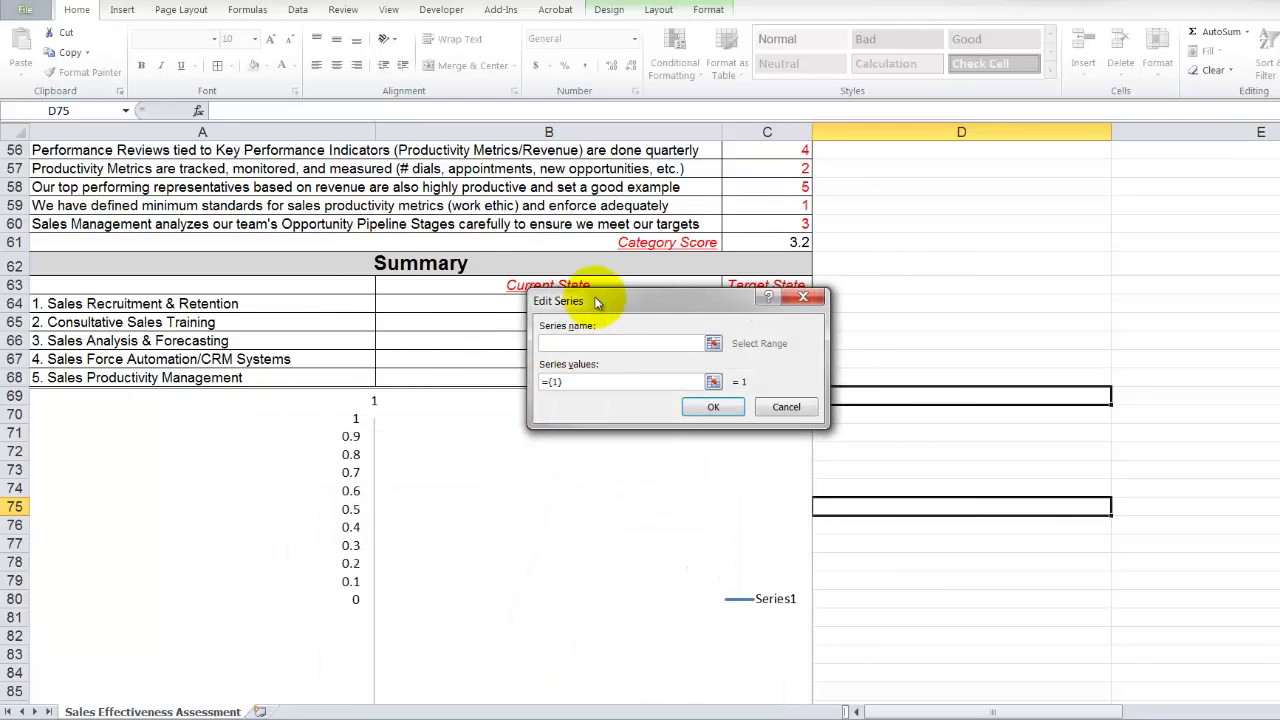
pyautogui.moveTo(597, 303); pyautogui.dragTo(565, 418)
pyautogui.click(557, 459)
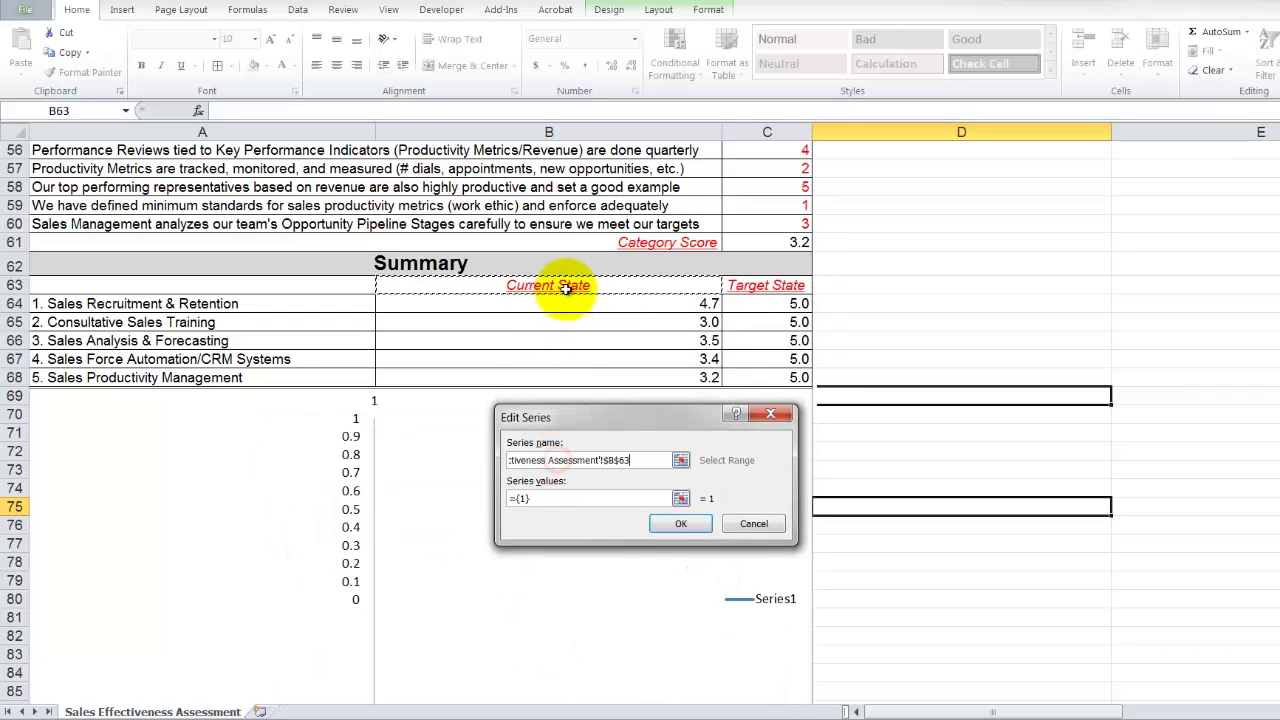
pyautogui.press('Tab')
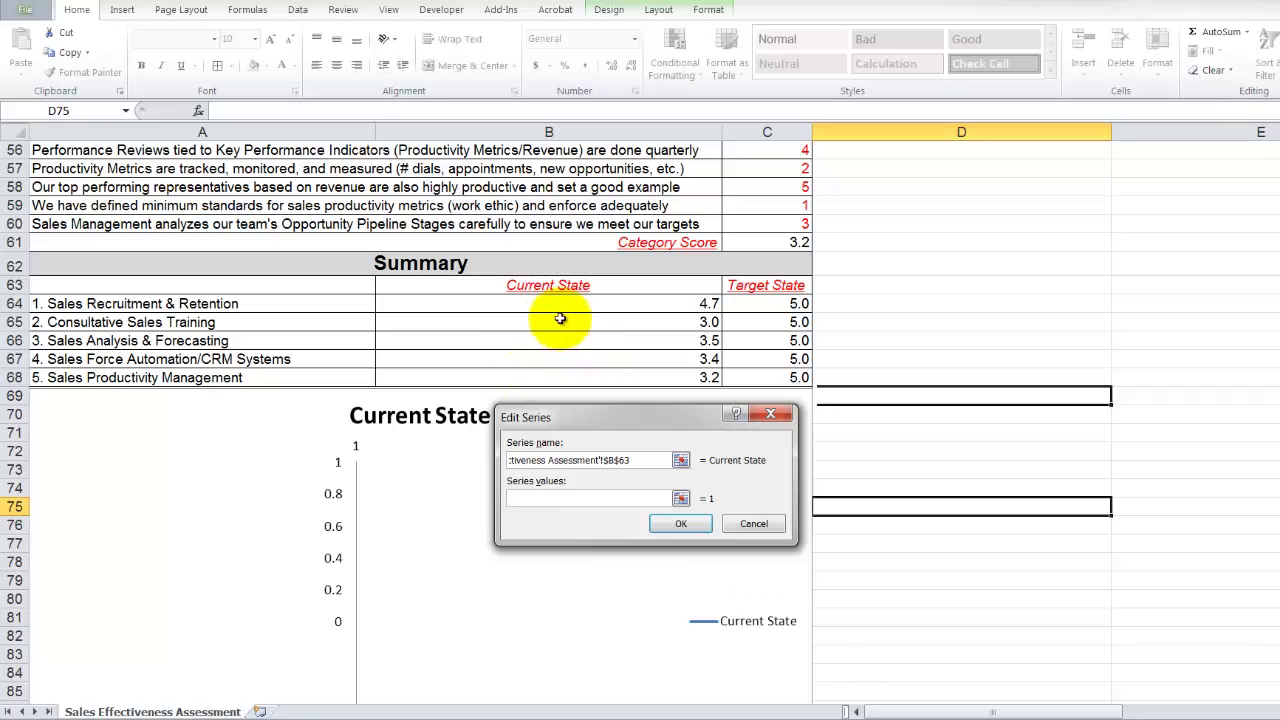
pyautogui.moveTo(563, 308); pyautogui.dragTo(565, 376)
pyautogui.click(755, 524)
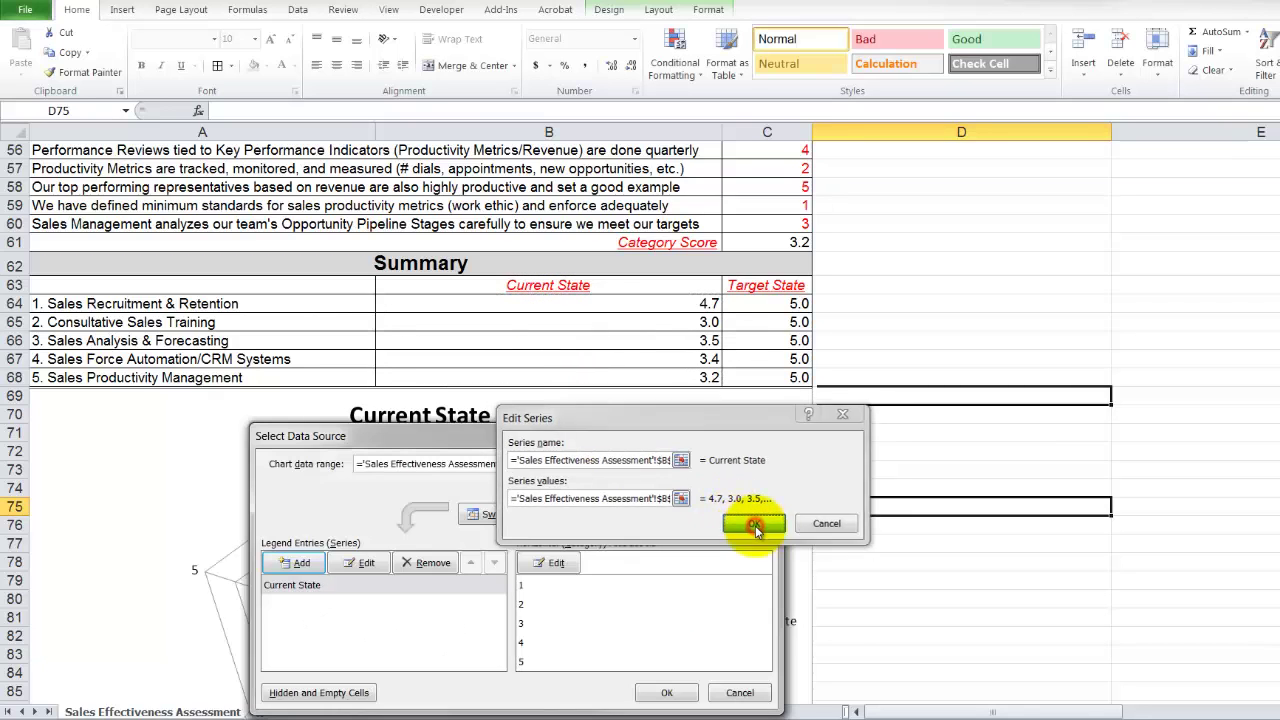
# - Add a second chart series named from C63 (Target State) with the values C64:C68
pyautogui.click(307, 566)
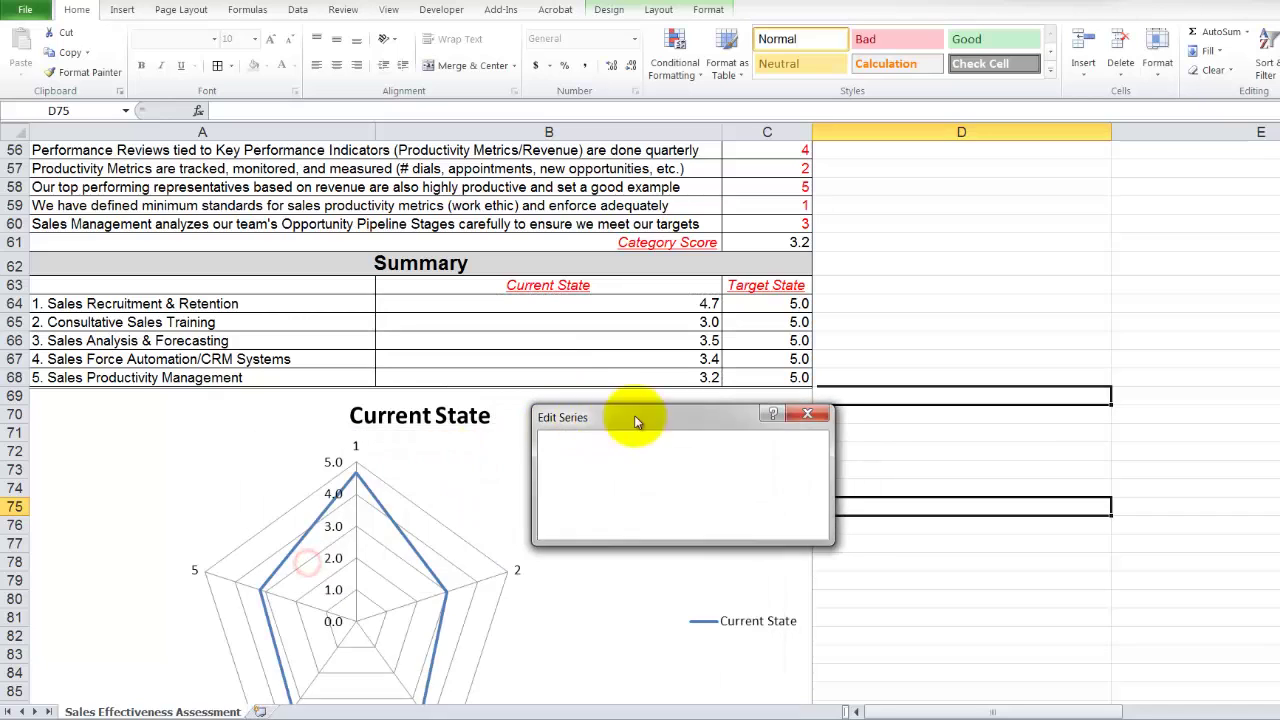
pyautogui.click(619, 457)
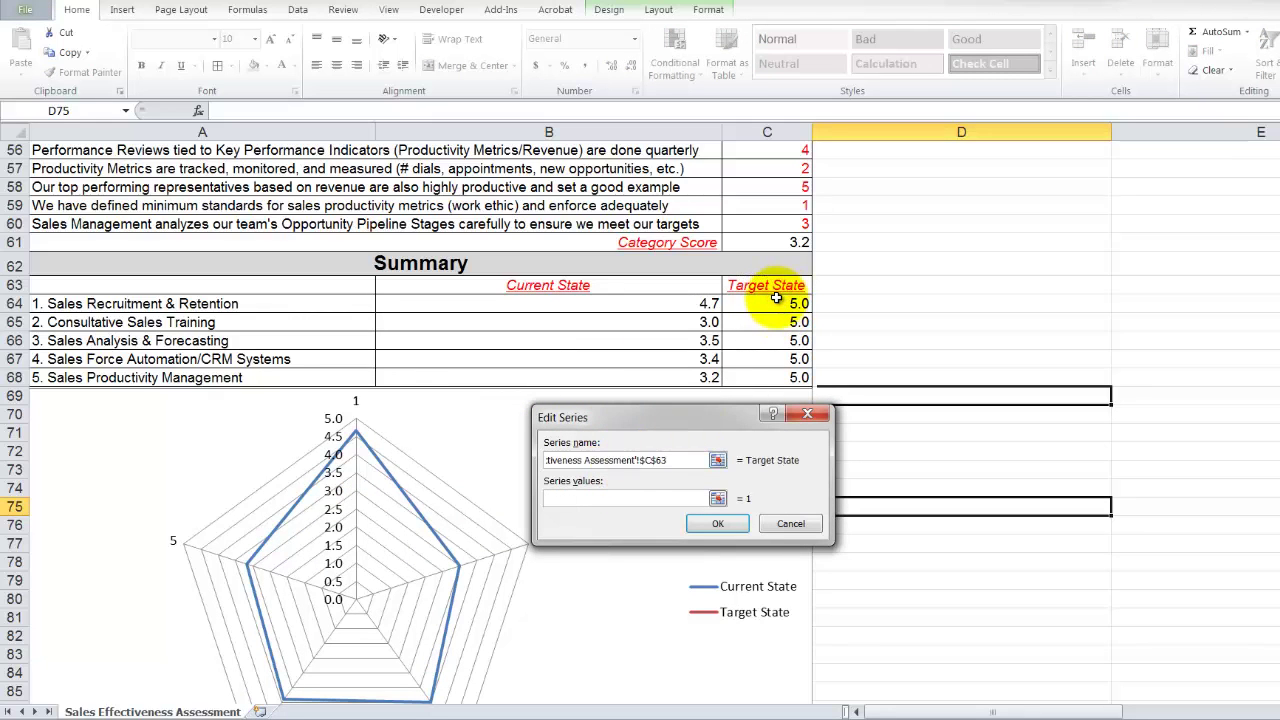
pyautogui.moveTo(776, 297); pyautogui.dragTo(768, 378)
pyautogui.click(780, 528)
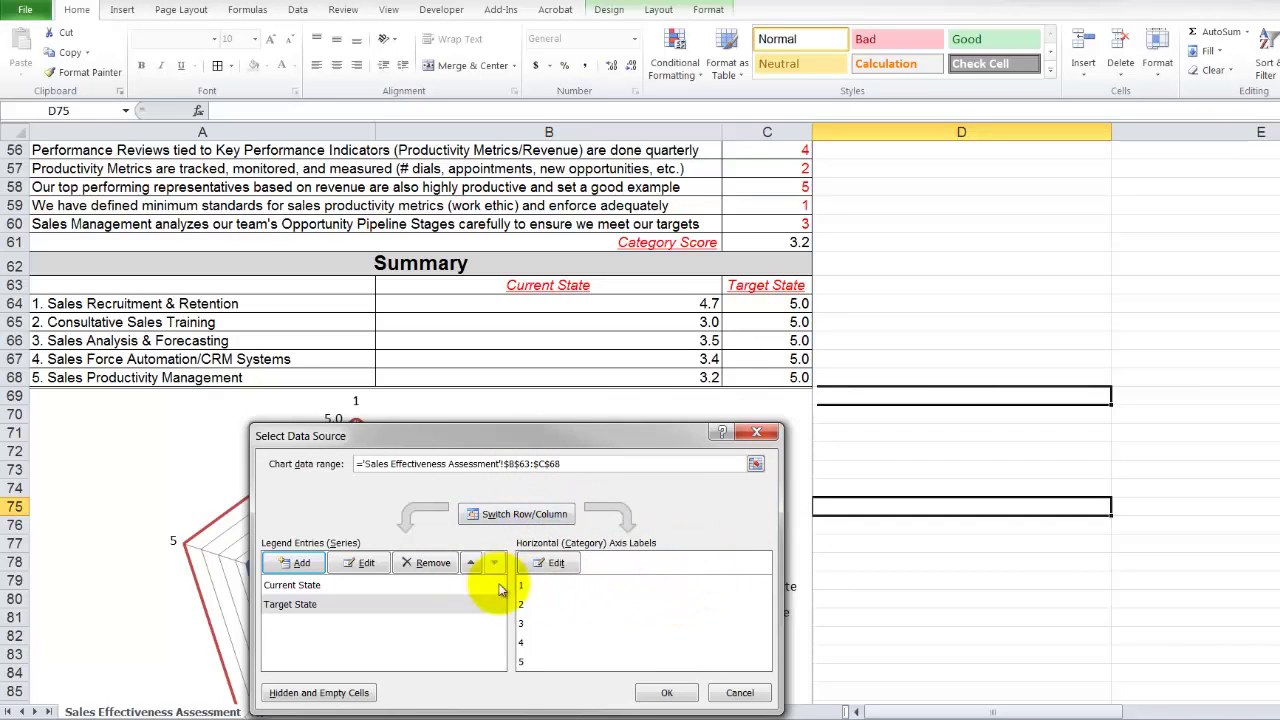
# - Use the five category names in A64:A68 as the chart's axis labels and apply the data source
pyautogui.click(548, 565)
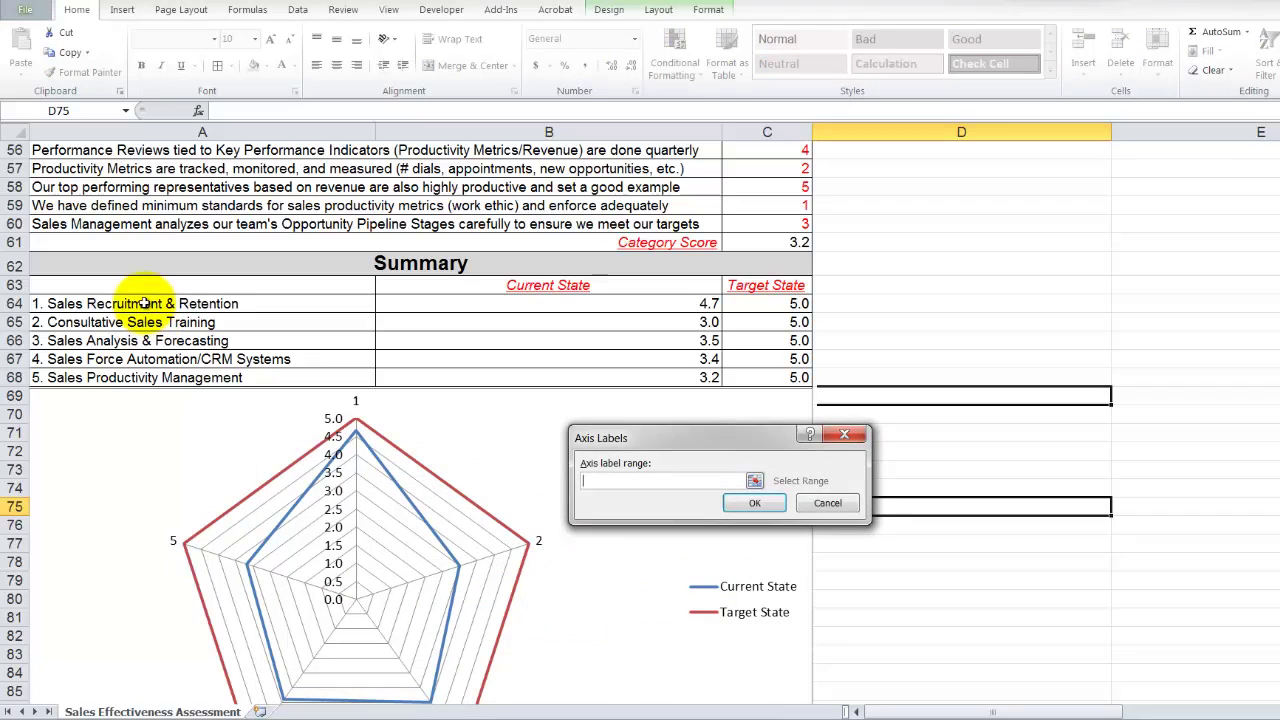
pyautogui.moveTo(82, 305); pyautogui.dragTo(57, 380)
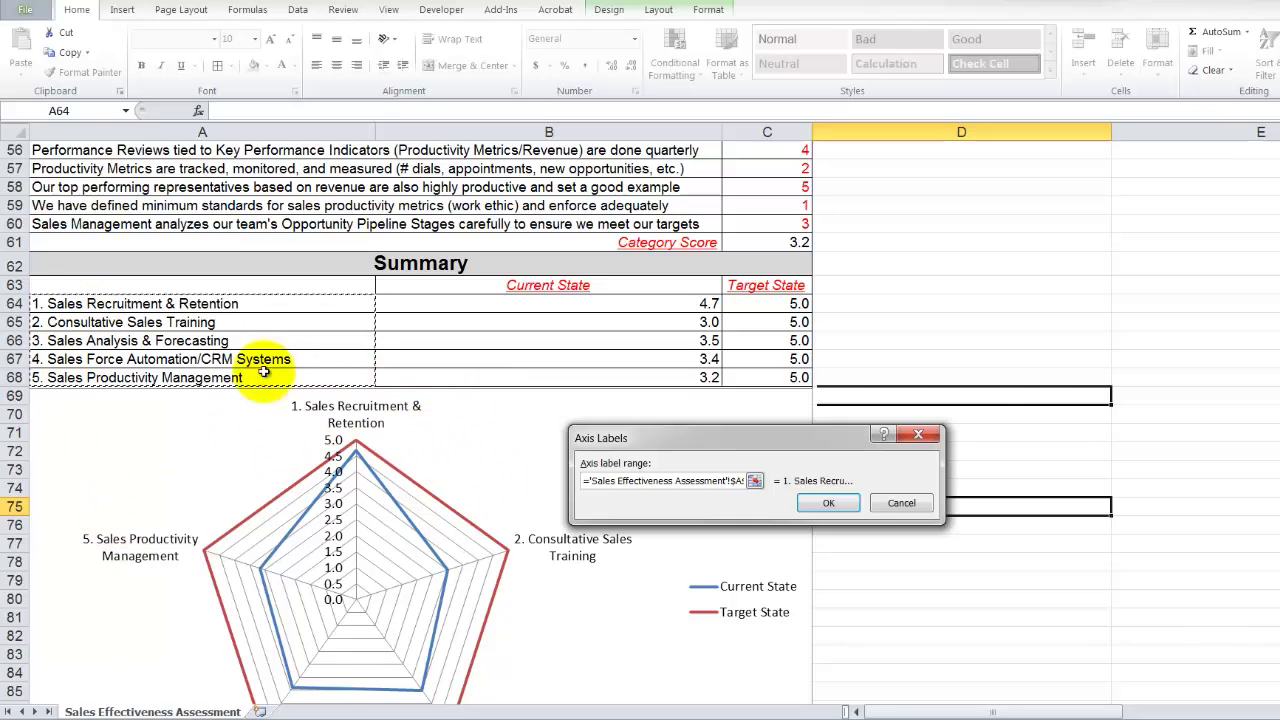
pyautogui.click(814, 505)
pyautogui.click(668, 690)
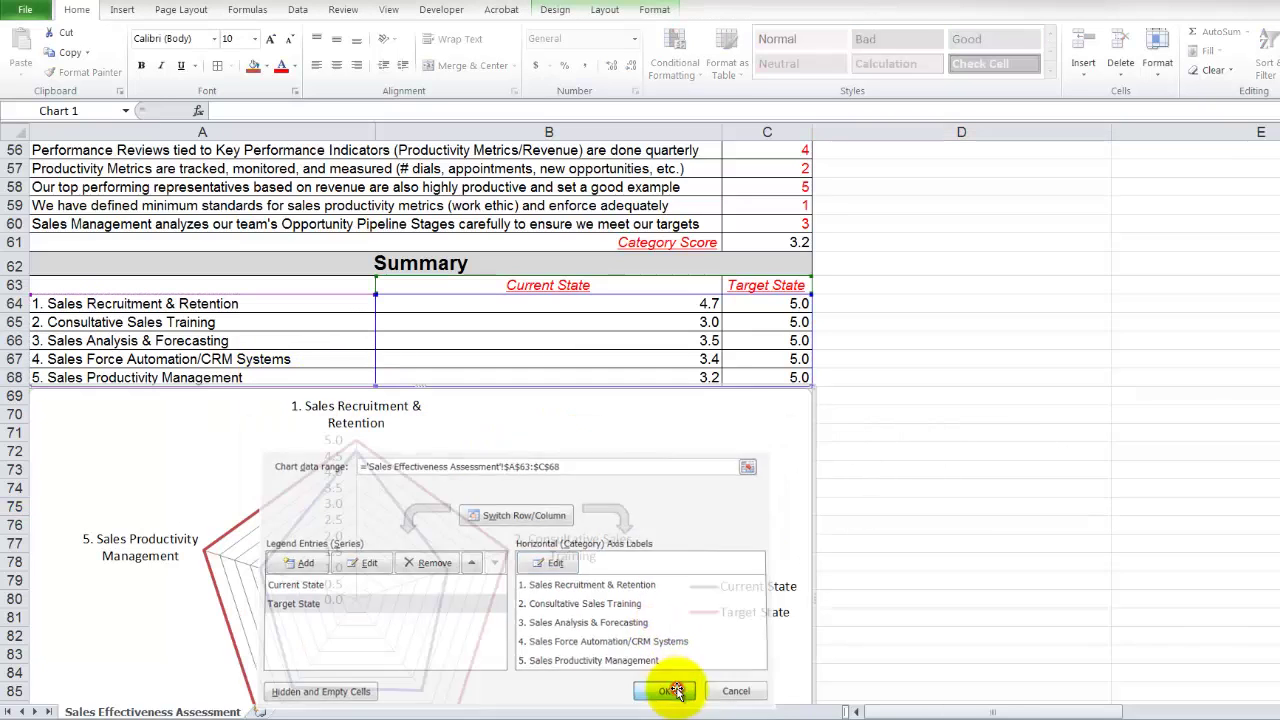
# - Move the legend beneath the radar plot, stretch it across the chart's full width and reduce its height to a thin strip
pyautogui.scroll(-2, 829, 634)
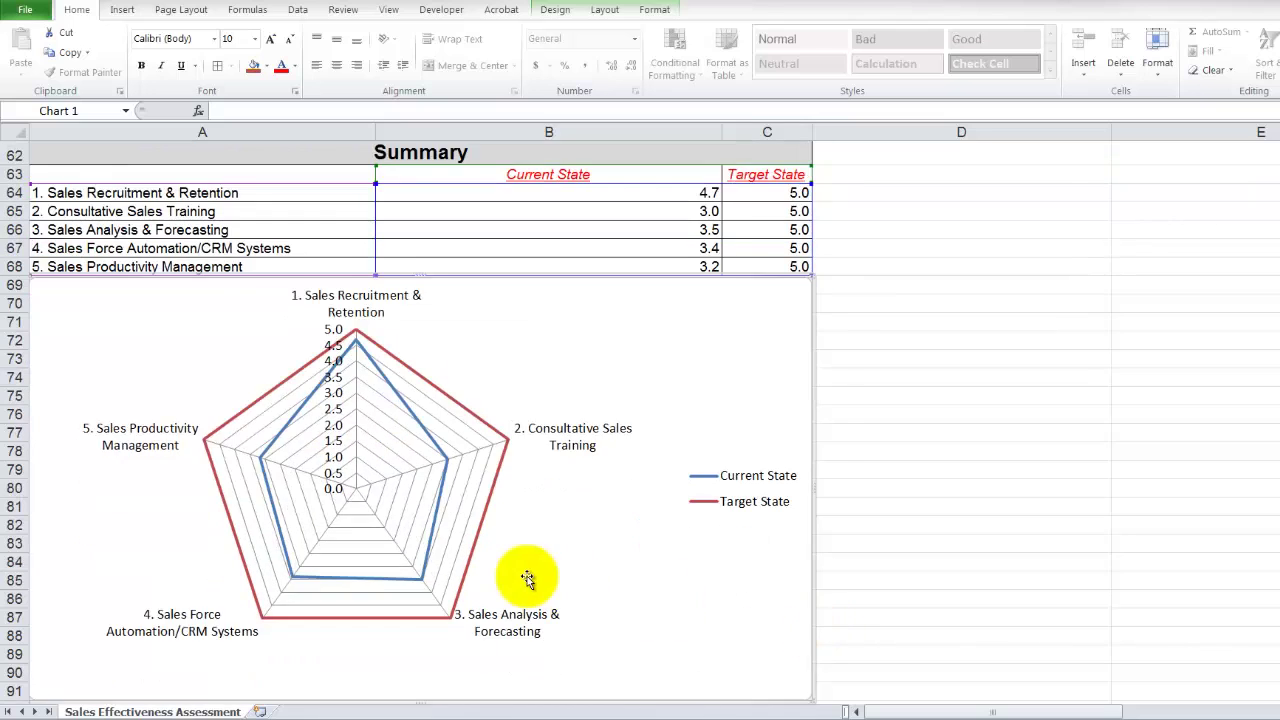
pyautogui.scroll(-1, 527, 578)
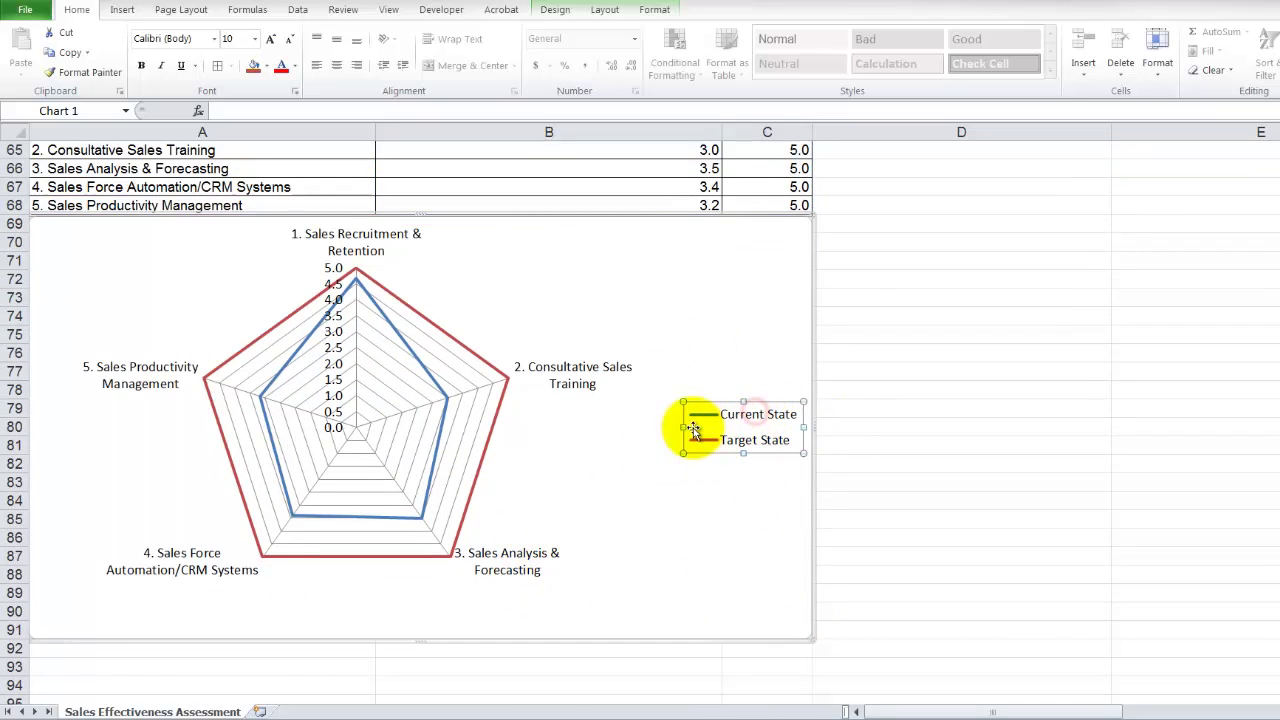
pyautogui.moveTo(686, 427); pyautogui.dragTo(372, 417)
pyautogui.moveTo(554, 404); pyautogui.dragTo(421, 626)
pyautogui.moveTo(626, 608); pyautogui.dragTo(810, 612)
pyautogui.moveTo(198, 608); pyautogui.dragTo(40, 608)
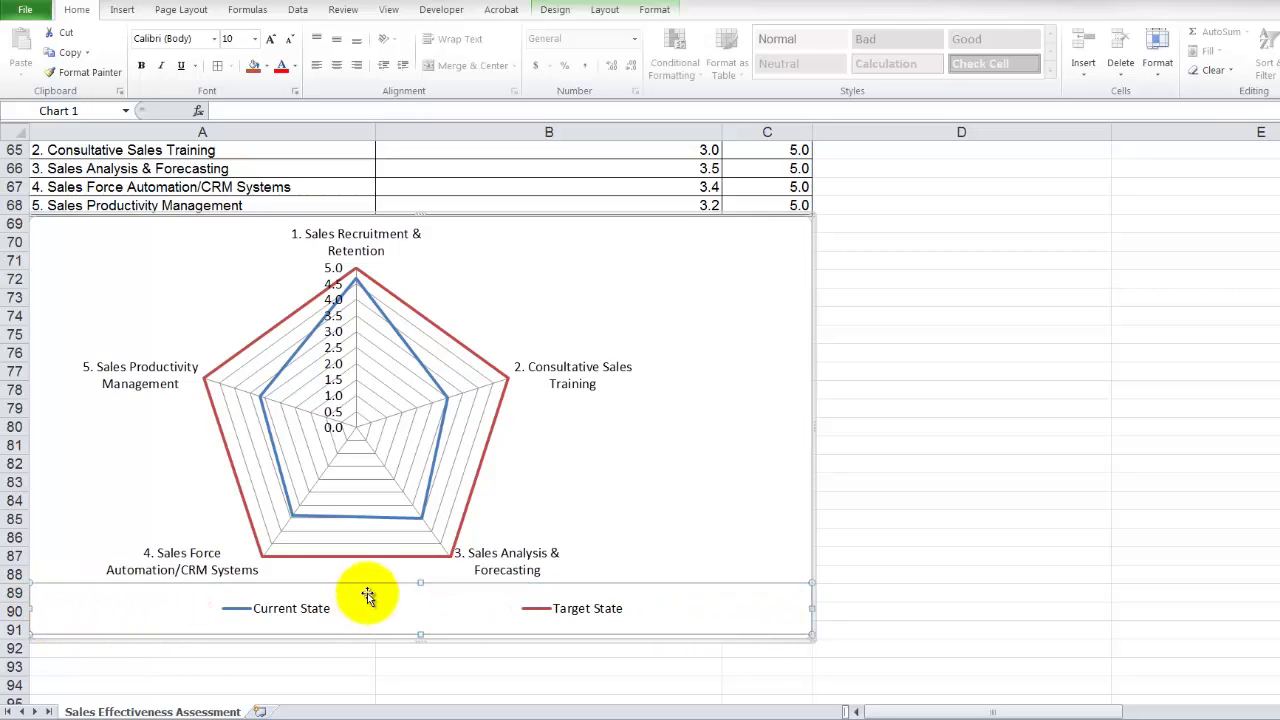
pyautogui.moveTo(421, 583); pyautogui.dragTo(422, 602)
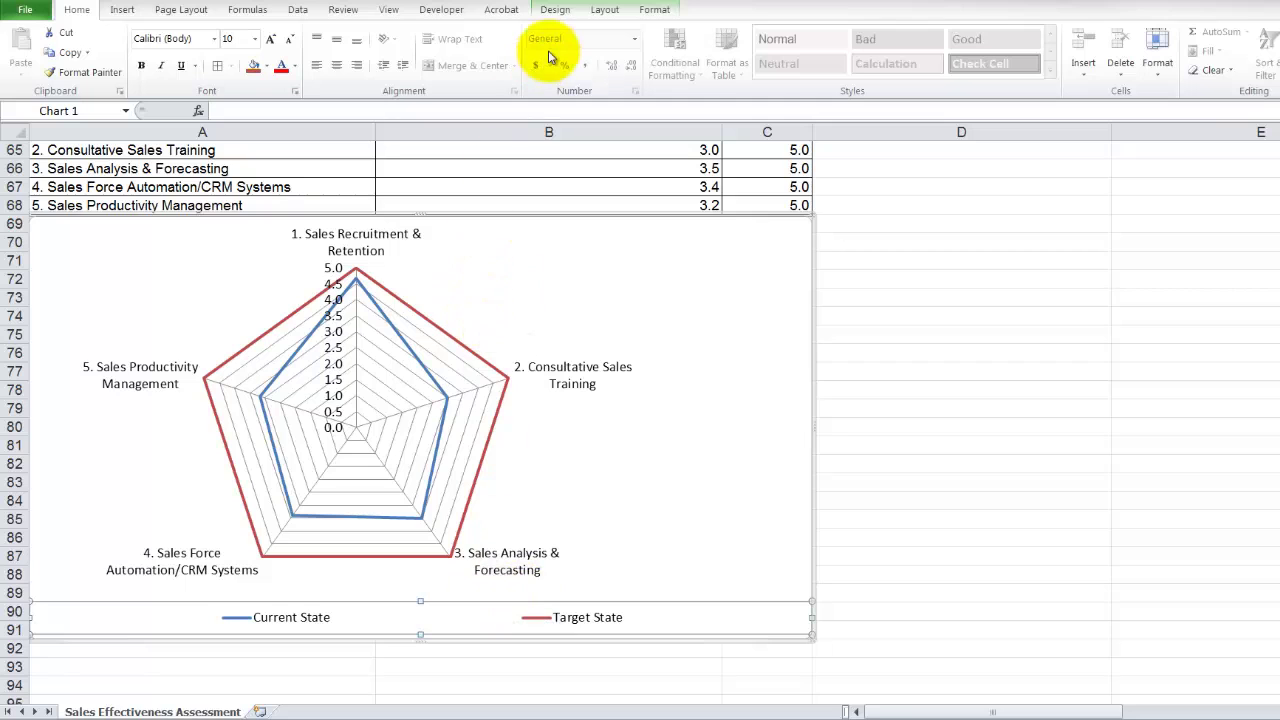
# - Give the chart legend a black outline
pyautogui.click(643, 14)
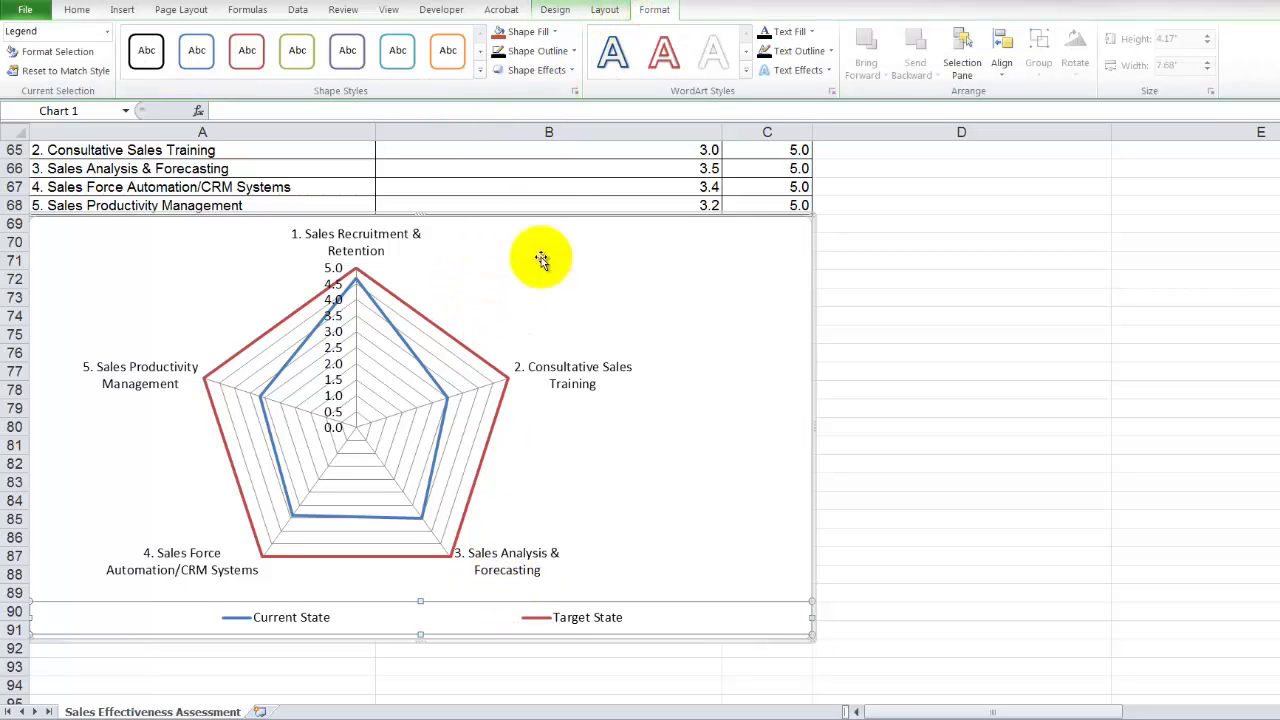
pyautogui.click(556, 32)
pyautogui.click(554, 33)
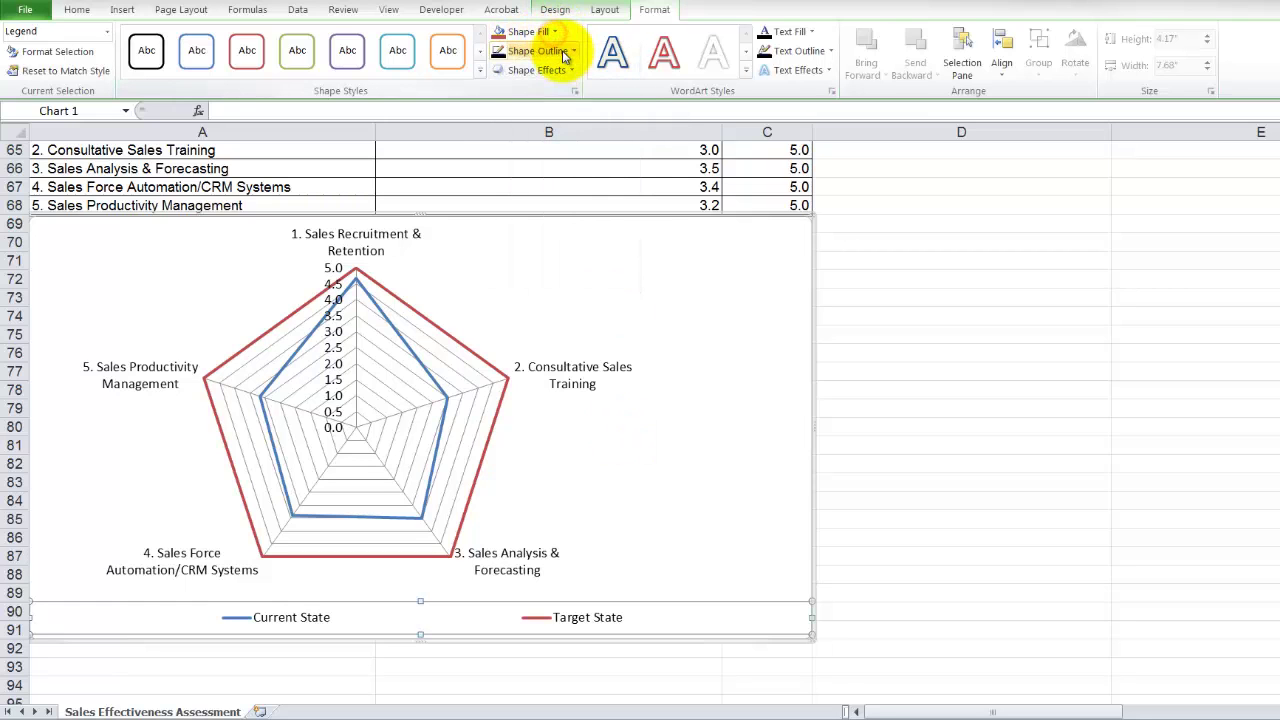
pyautogui.click(540, 51)
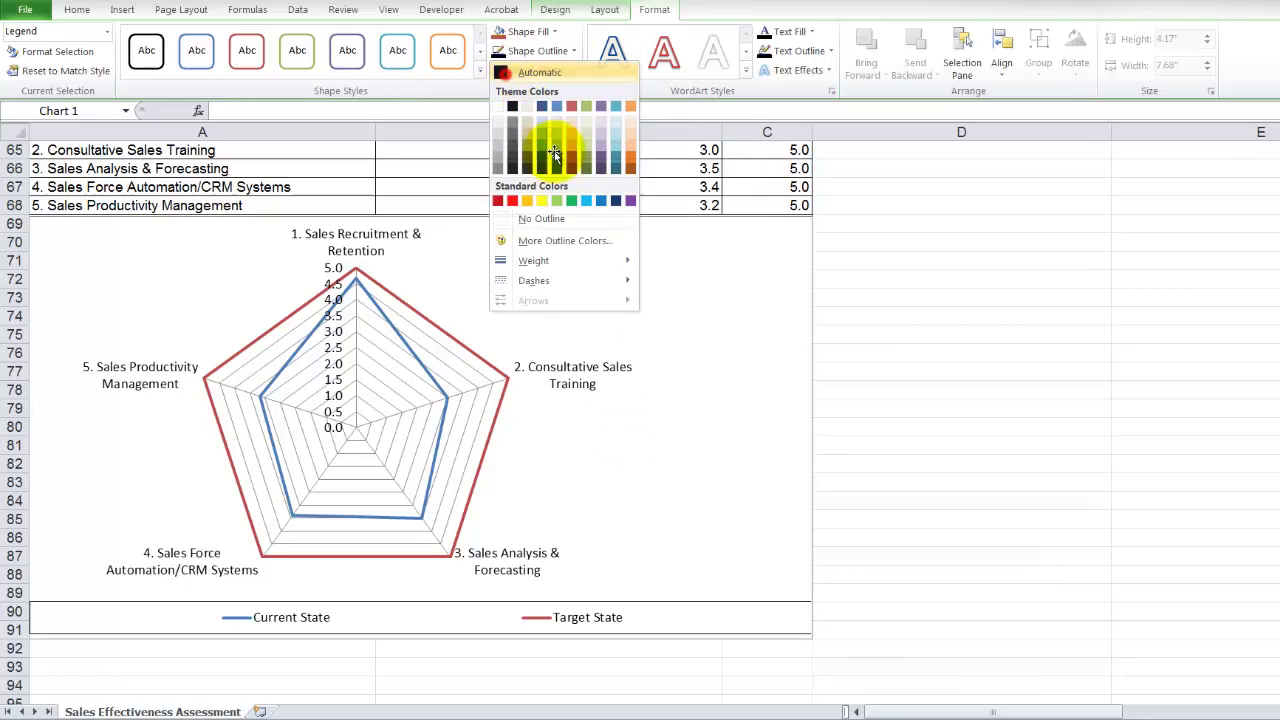
pyautogui.click(520, 108)
pyautogui.click(703, 498)
pyautogui.click(668, 626)
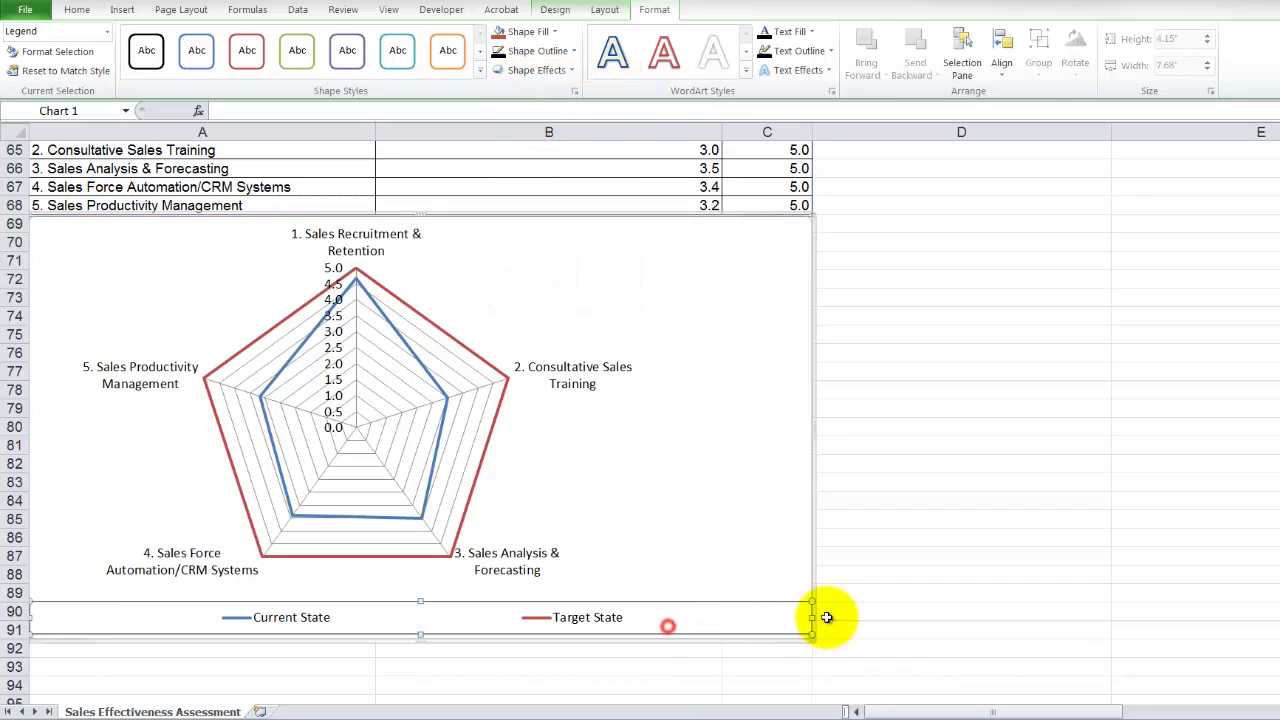
# - Shorten the legend to a compact box roughly centred beneath the radar plot
pyautogui.moveTo(809, 616); pyautogui.dragTo(721, 617)
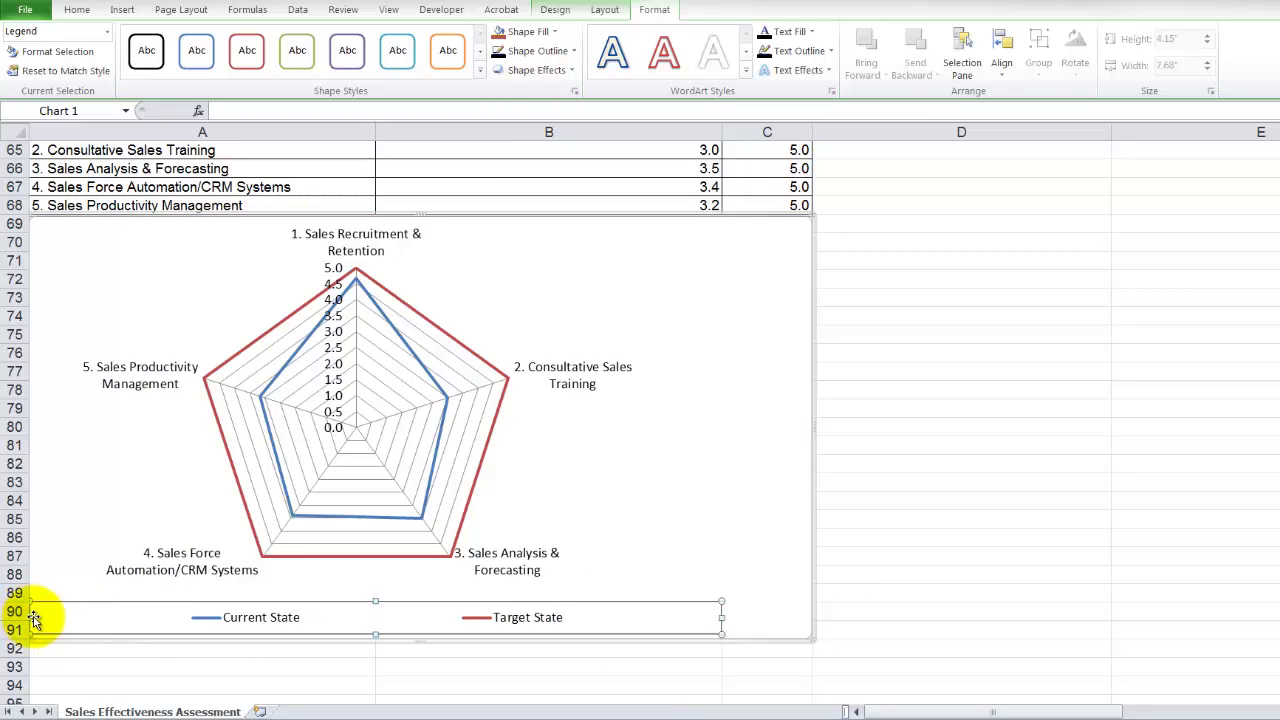
pyautogui.moveTo(43, 620); pyautogui.dragTo(370, 617)
pyautogui.moveTo(693, 601); pyautogui.dragTo(546, 600)
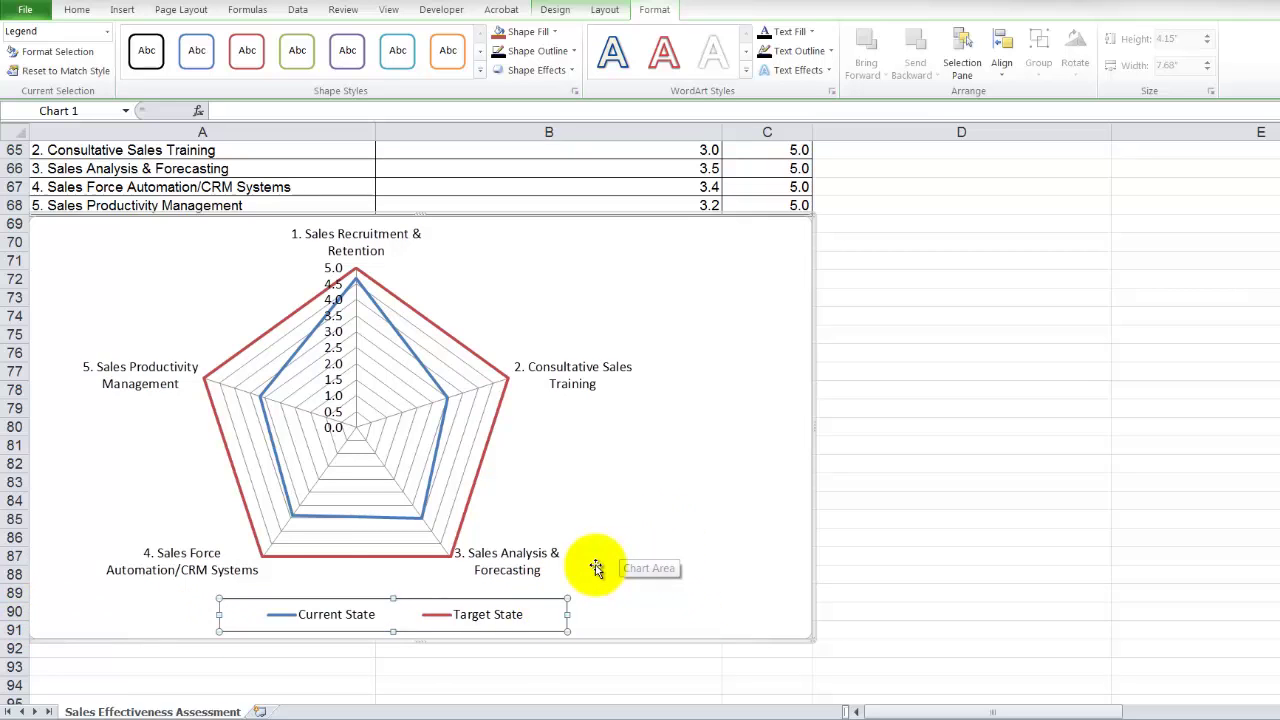
pyautogui.click(651, 471)
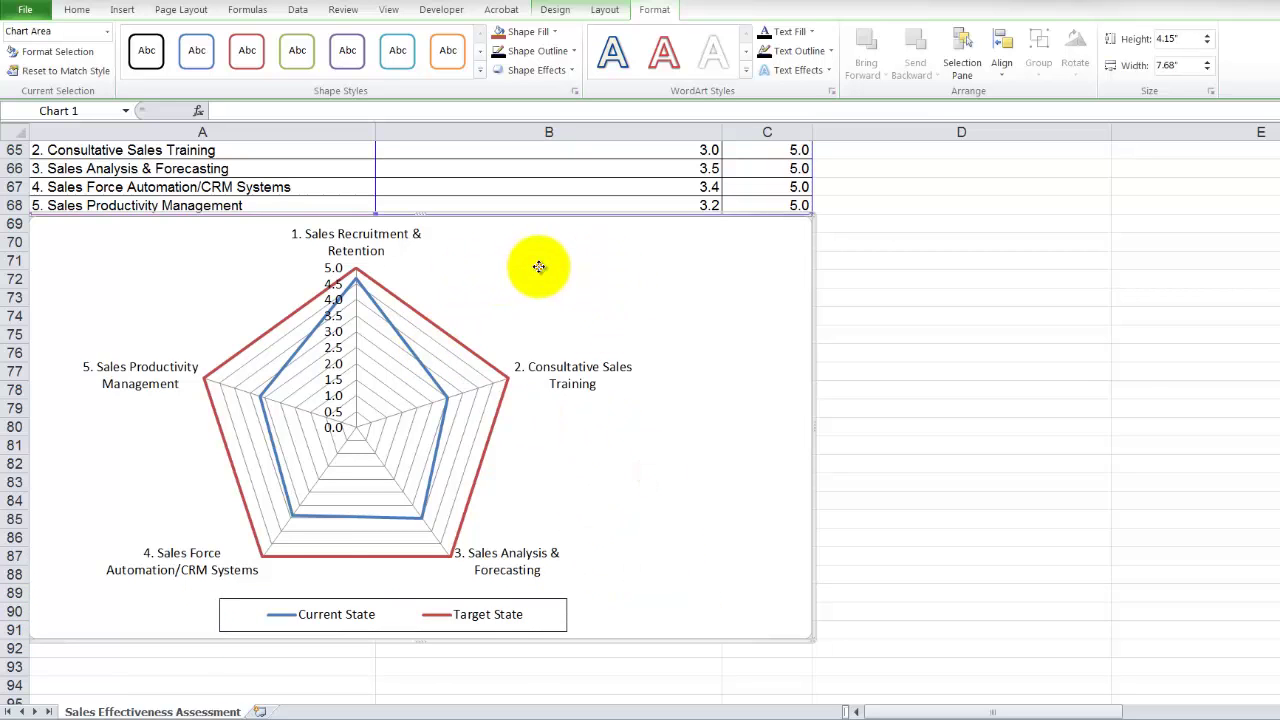
# - Add a title above the chart reading "Radar Chart for Sales Effectiveness Assessment"
pyautogui.click(604, 10)
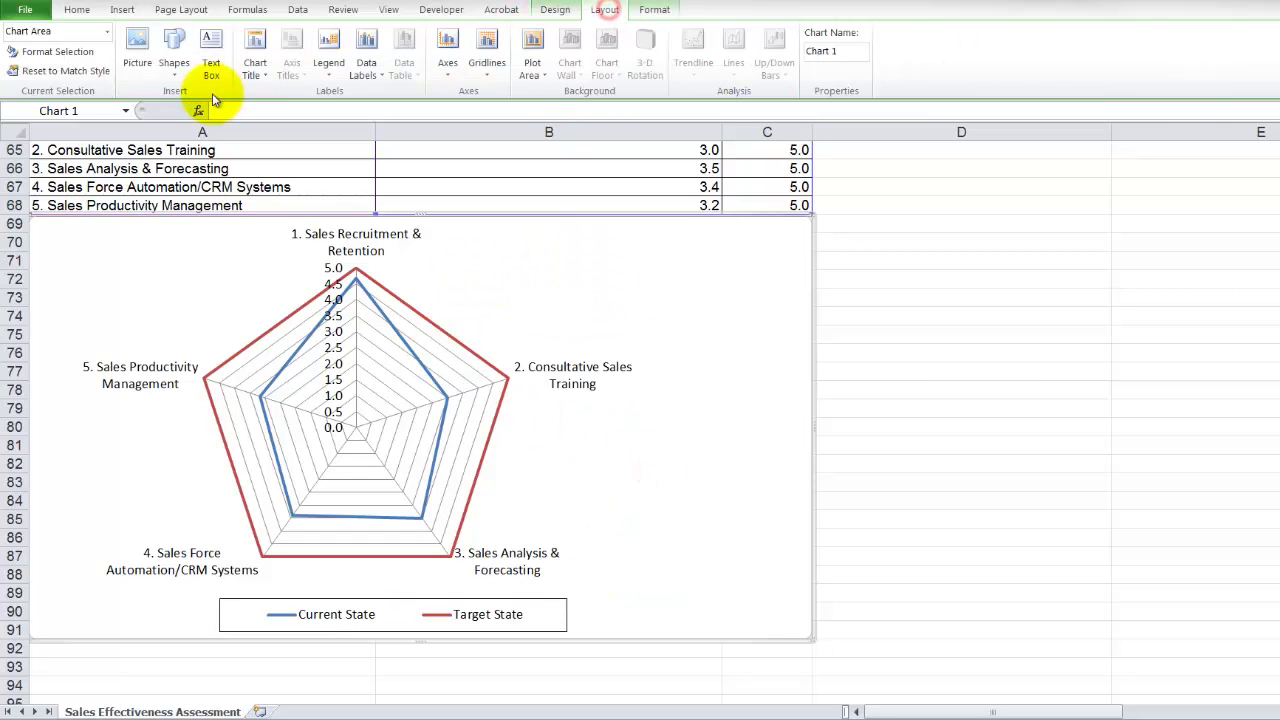
pyautogui.click(250, 70)
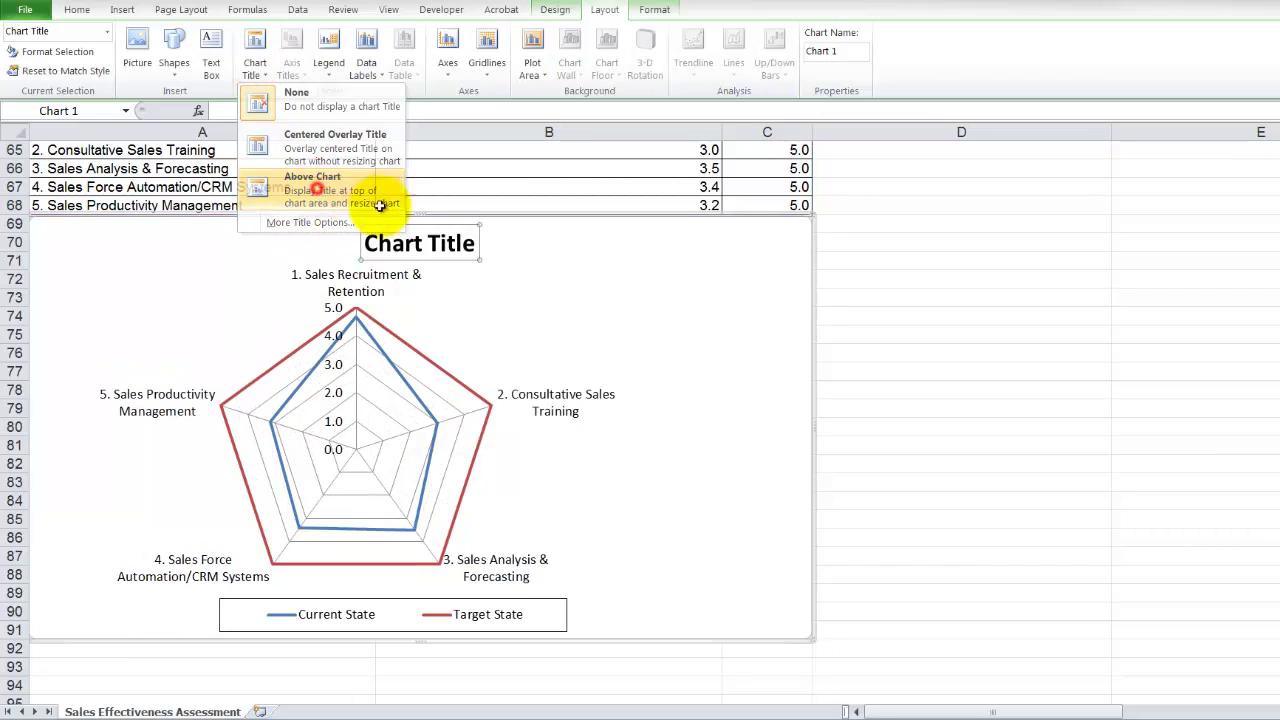
pyautogui.click(377, 194)
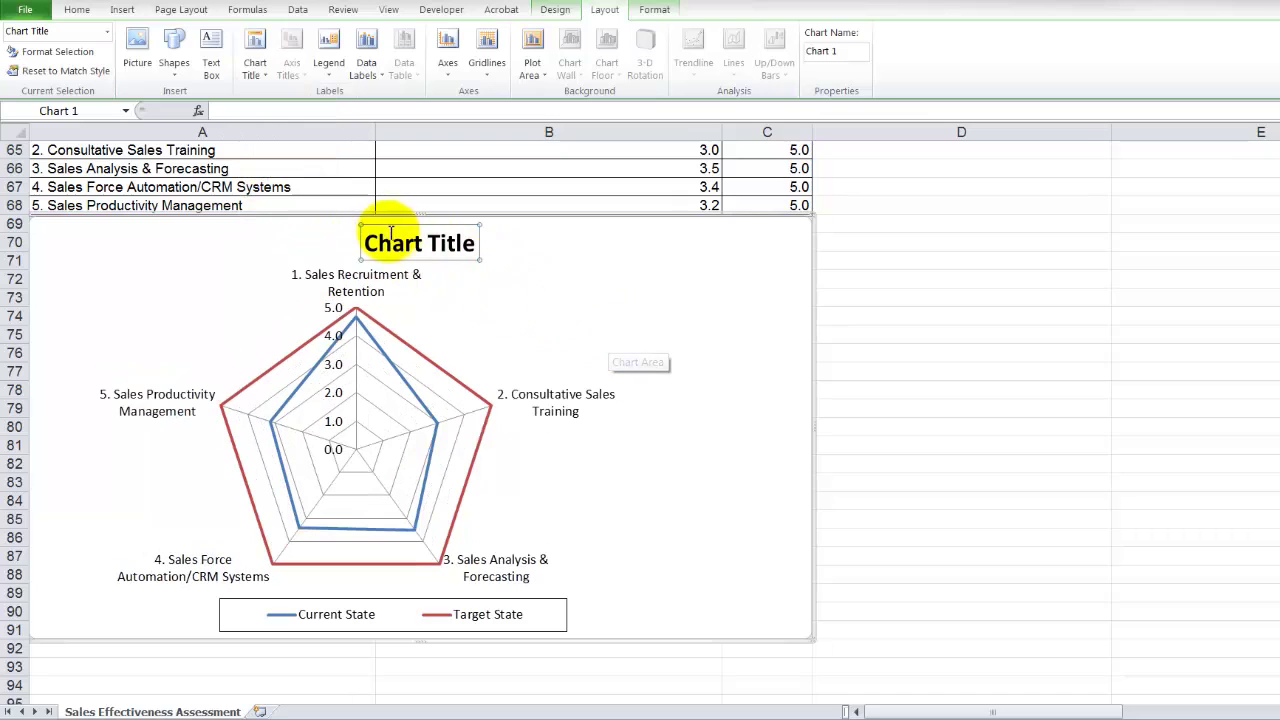
pyautogui.moveTo(369, 242); pyautogui.dragTo(499, 244)
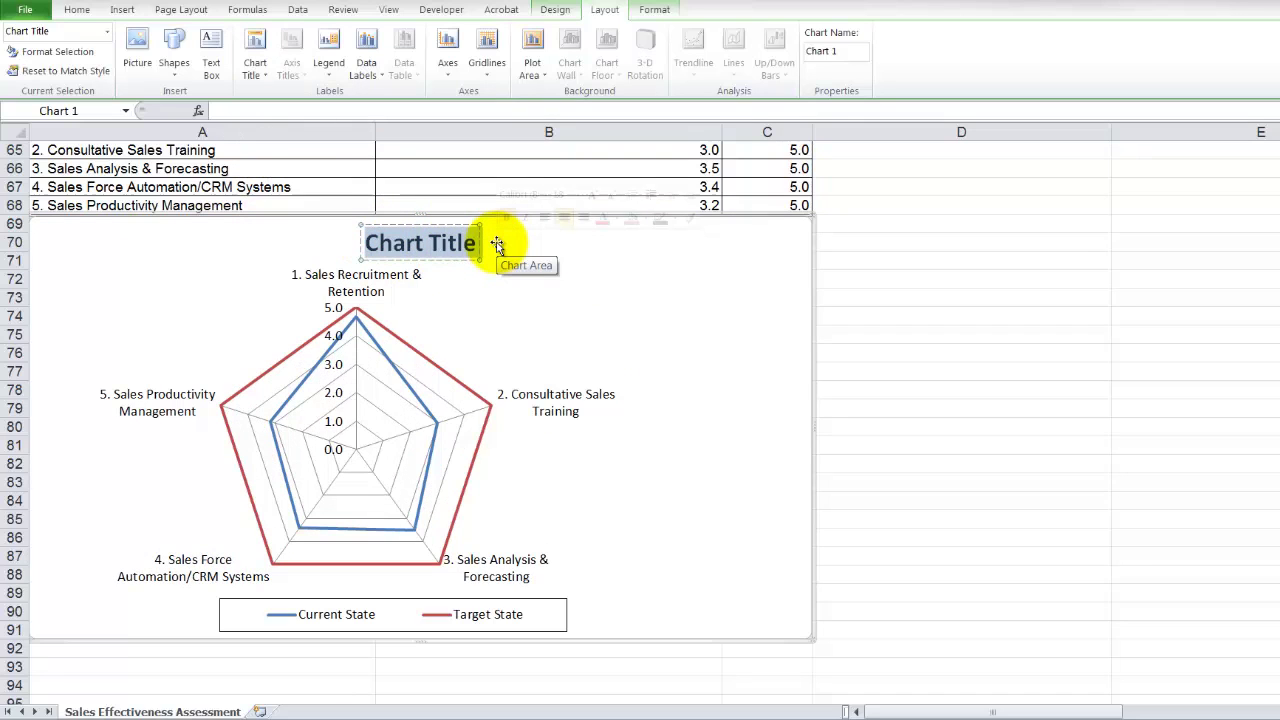
pyautogui.write('Rad')
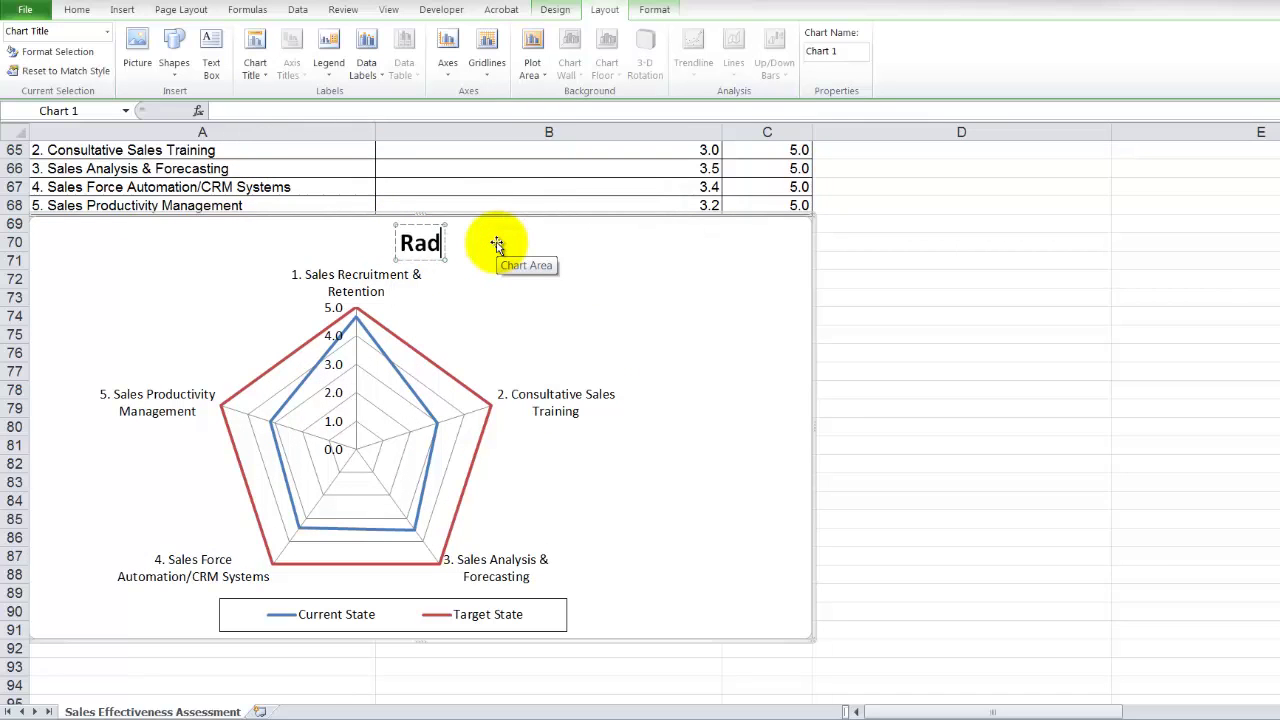
pyautogui.write('ar Chart for Sa')
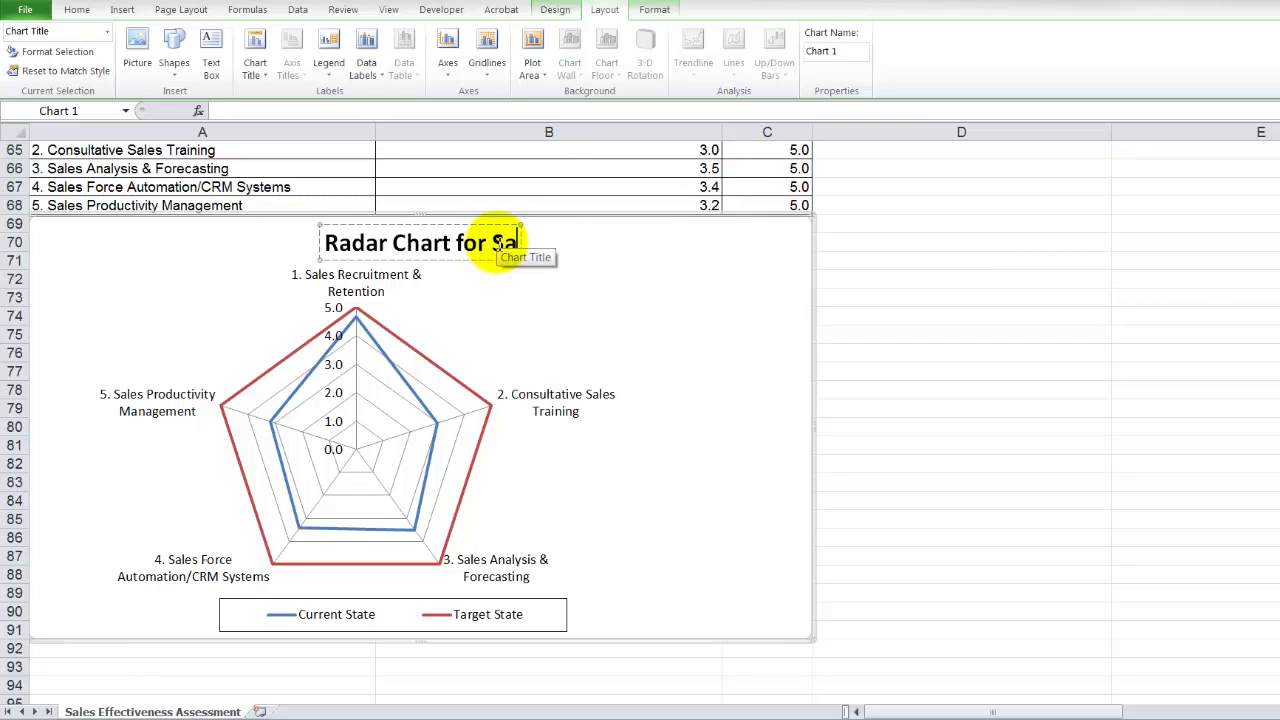
pyautogui.write('les')
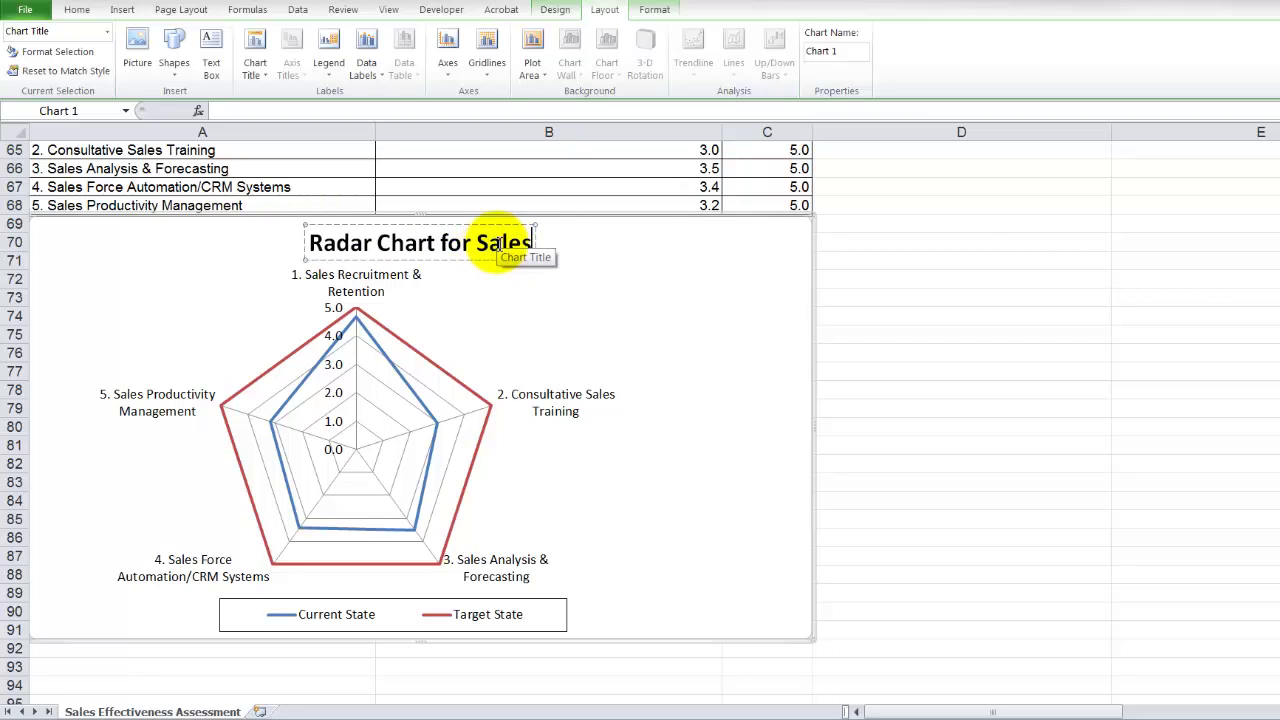
pyautogui.write(' Effec')
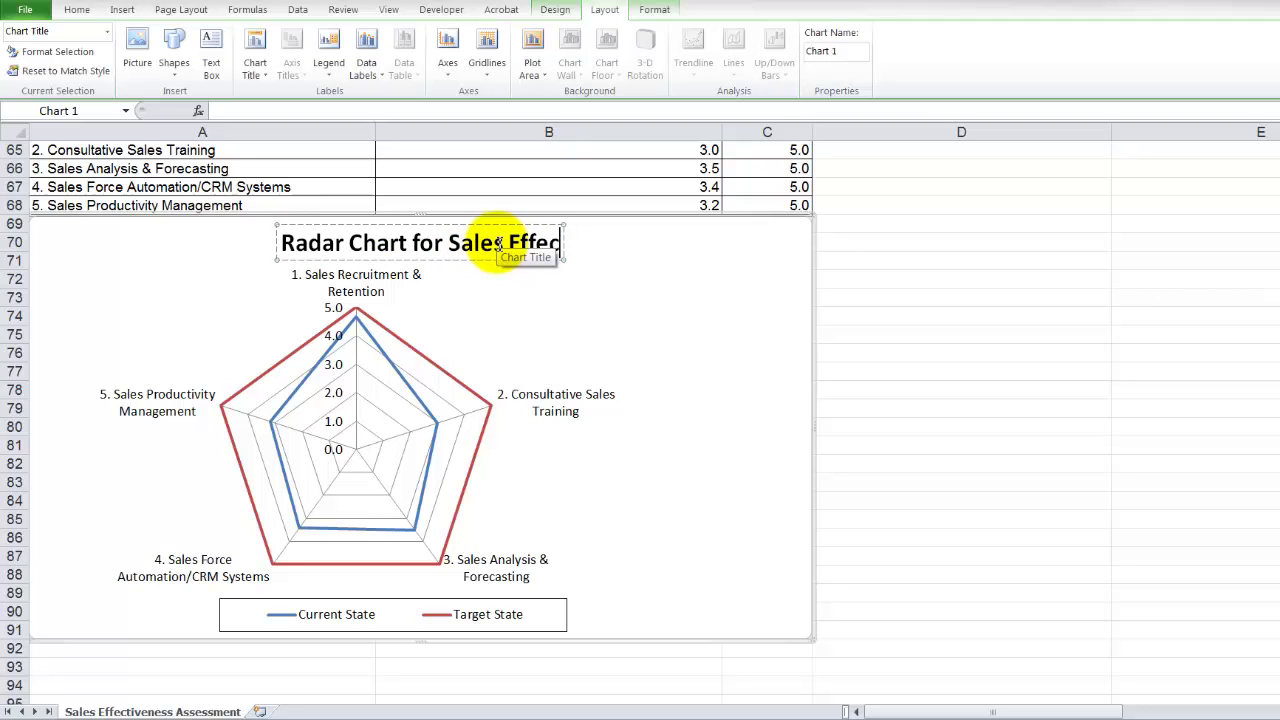
pyautogui.write('tiveness A')
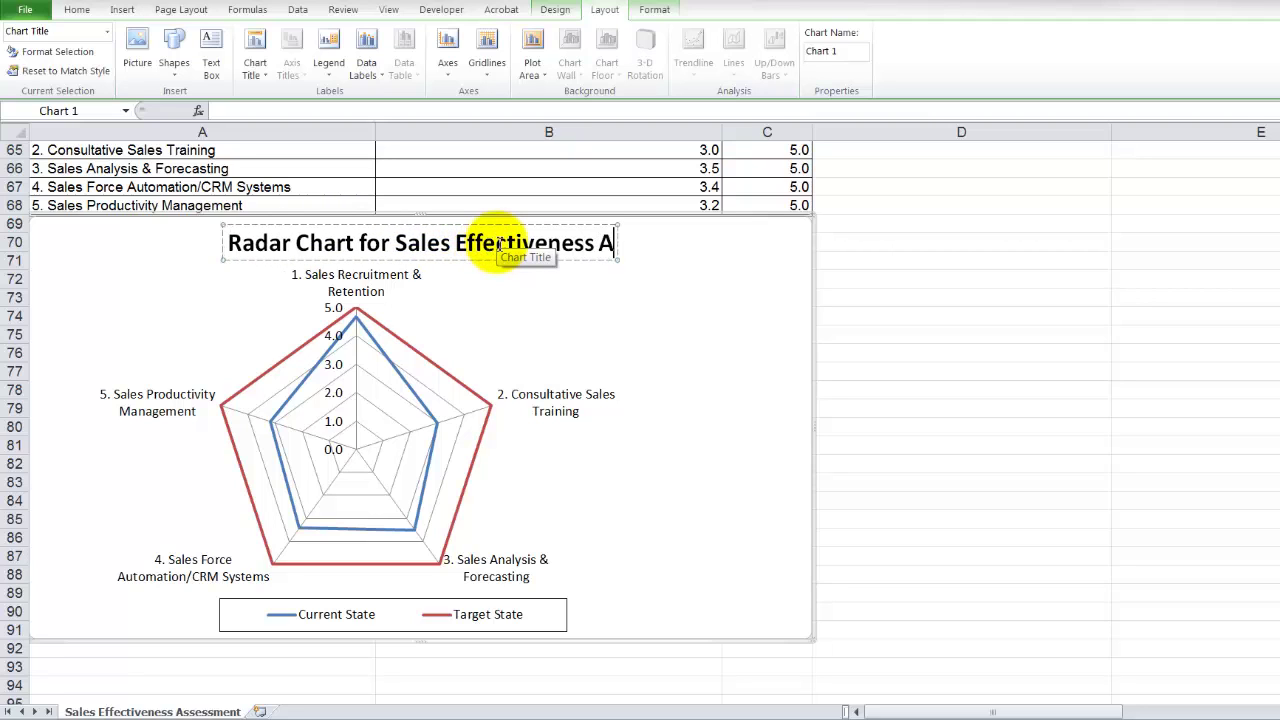
pyautogui.write('ssessment')
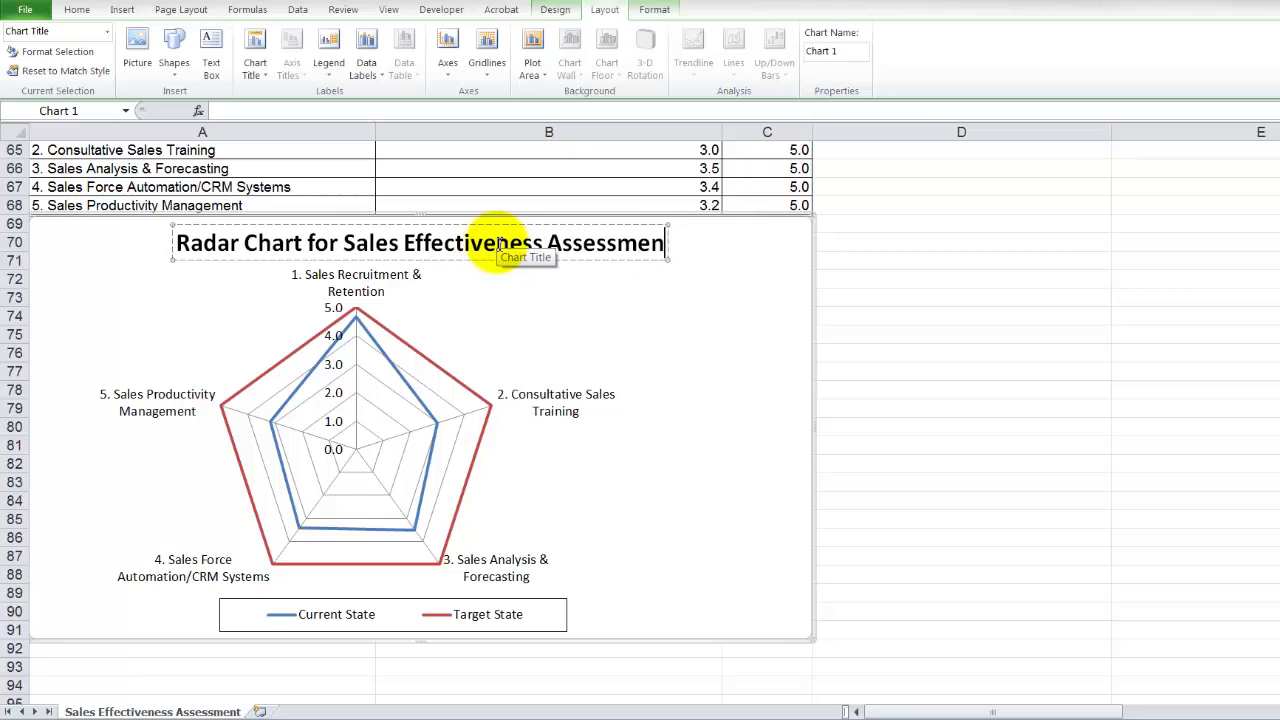
pyautogui.click(942, 354)
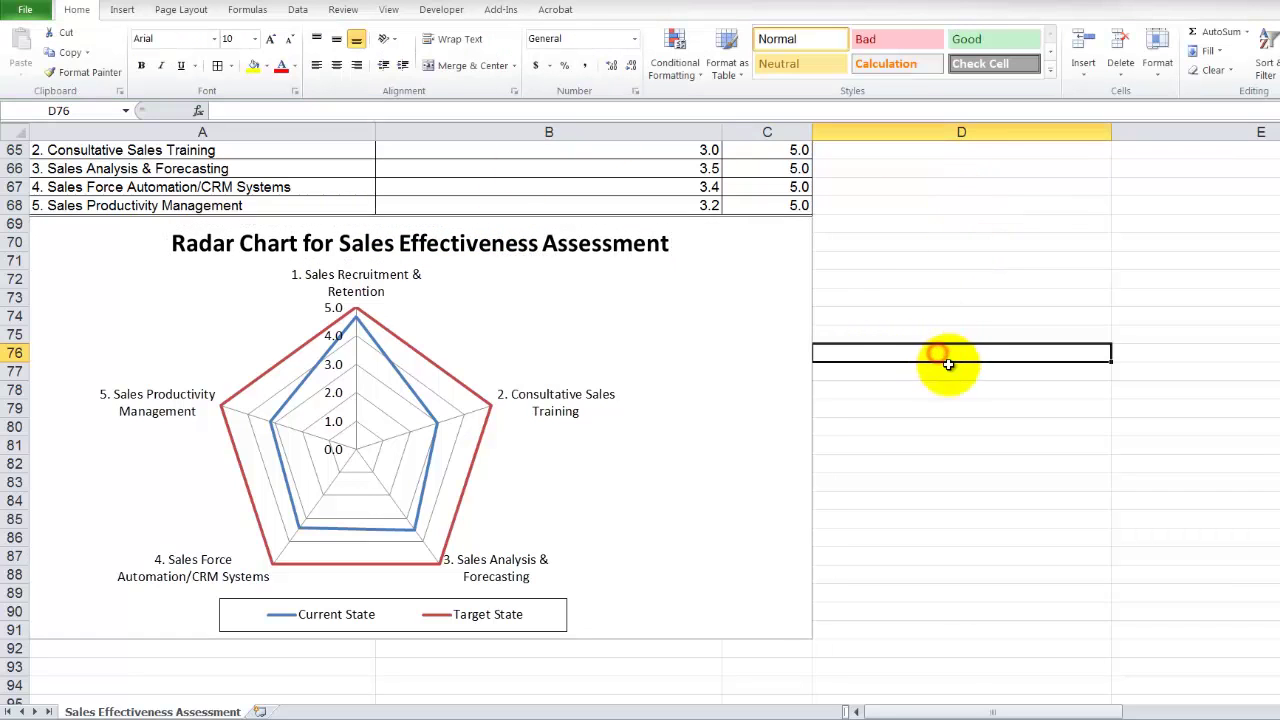
# - Shift the radar plot rightward toward the chart's centre and delete its value axis
pyautogui.click(497, 389)
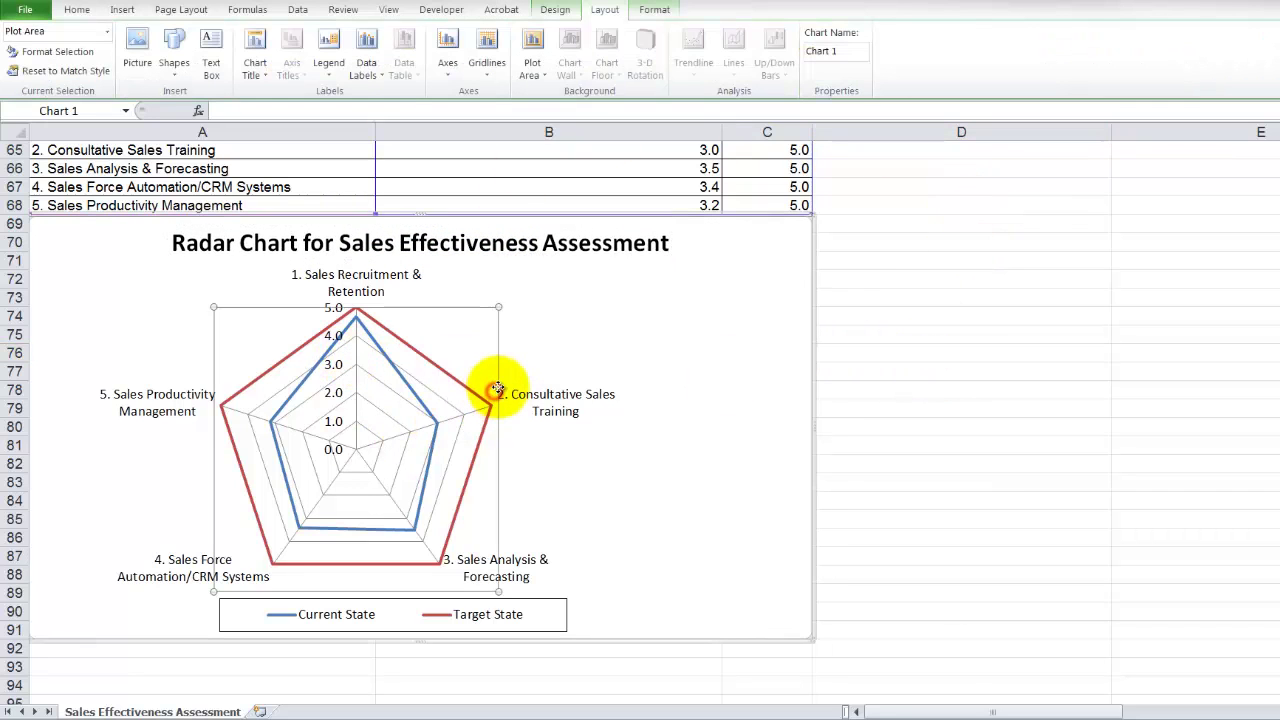
pyautogui.click(497, 387)
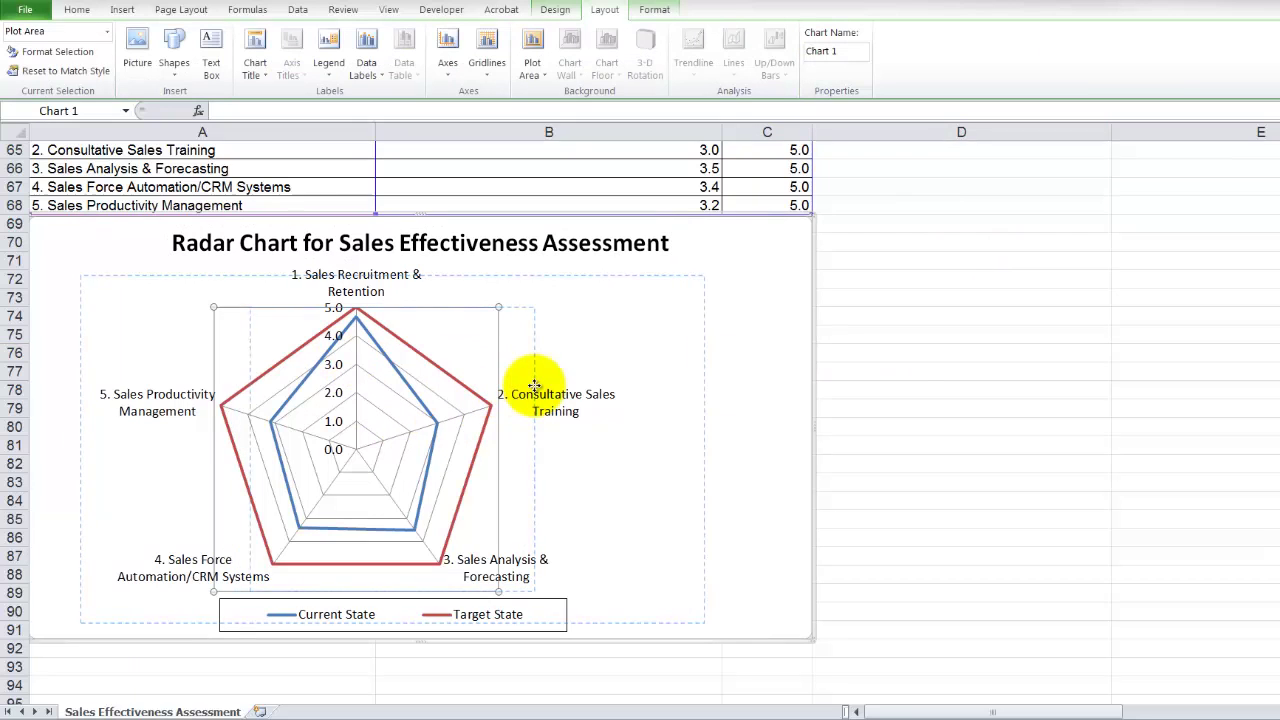
pyautogui.moveTo(534, 386); pyautogui.dragTo(570, 388)
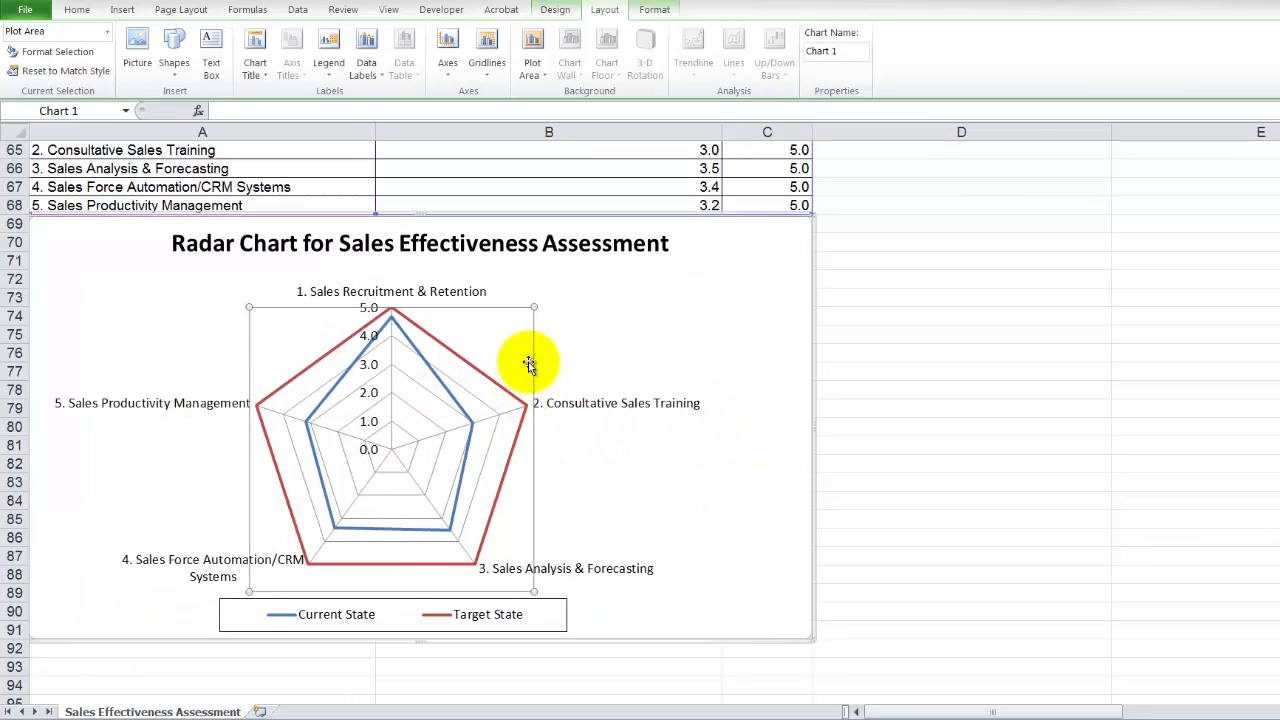
pyautogui.click(368, 393)
pyautogui.press('Delete')
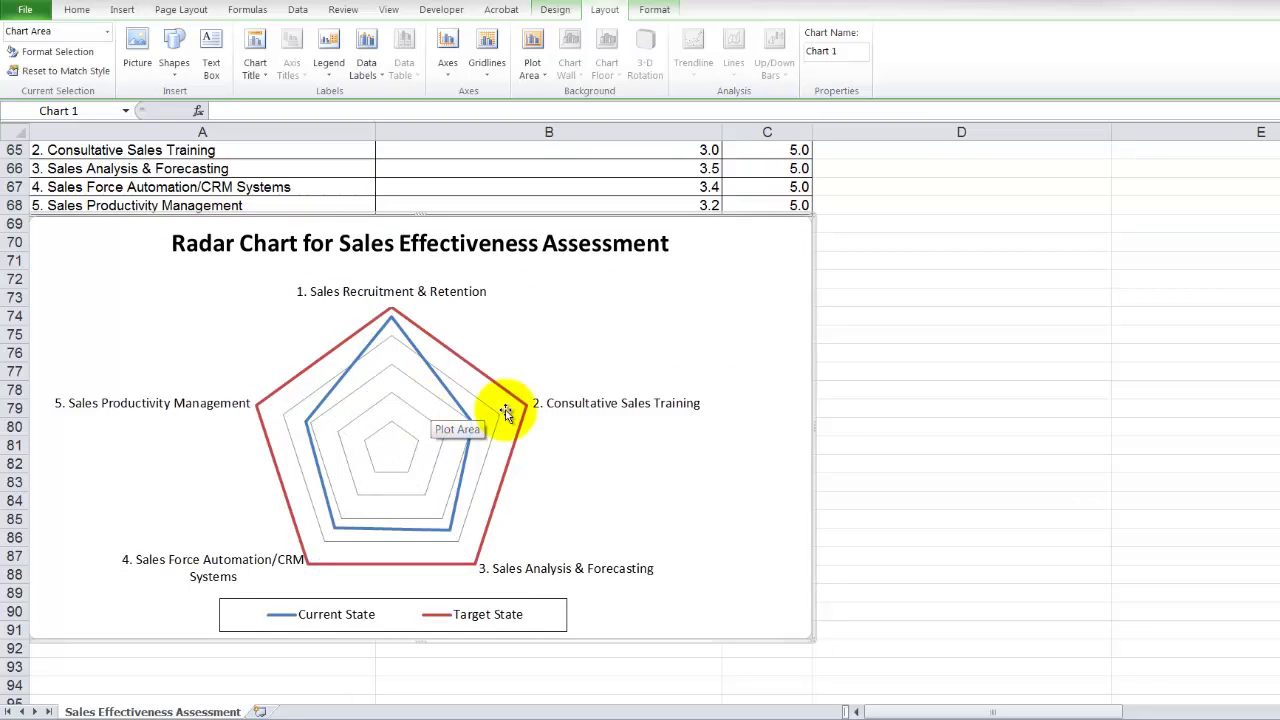
# - Move the radar plot up and slightly rightward so it sits clear of the legend, and deselect it
pyautogui.click(509, 385)
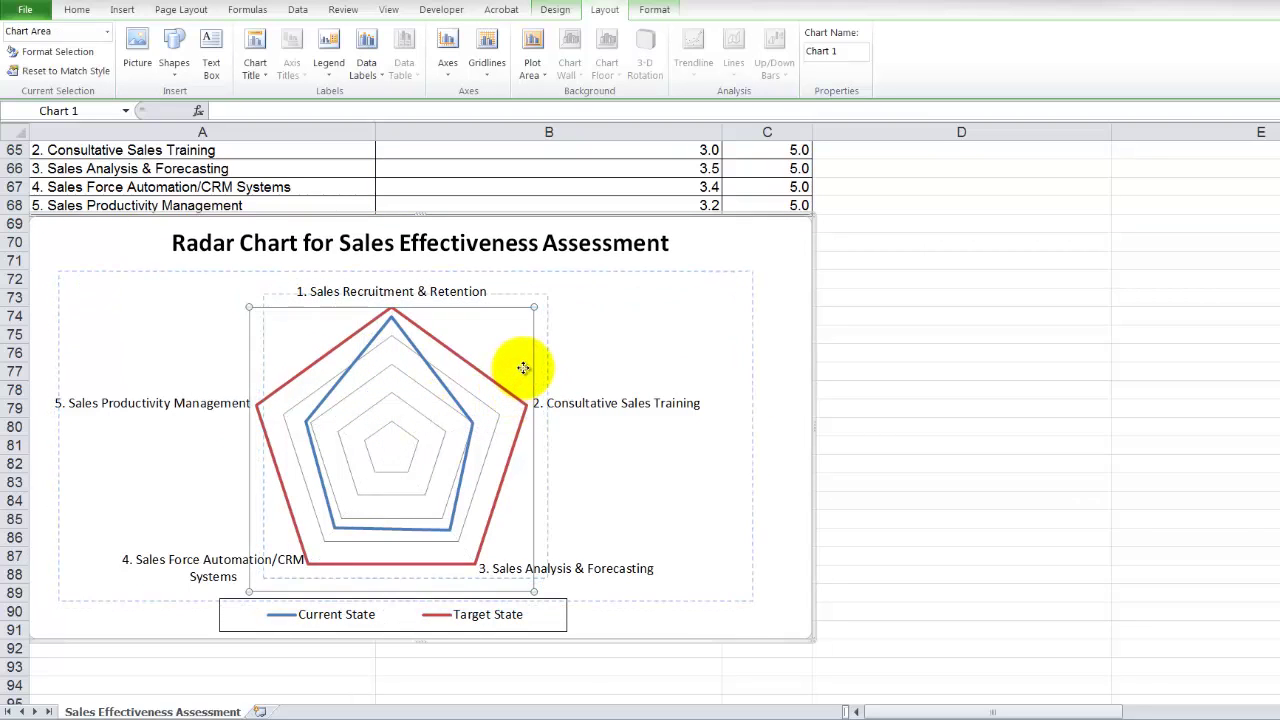
pyautogui.press('Delete')
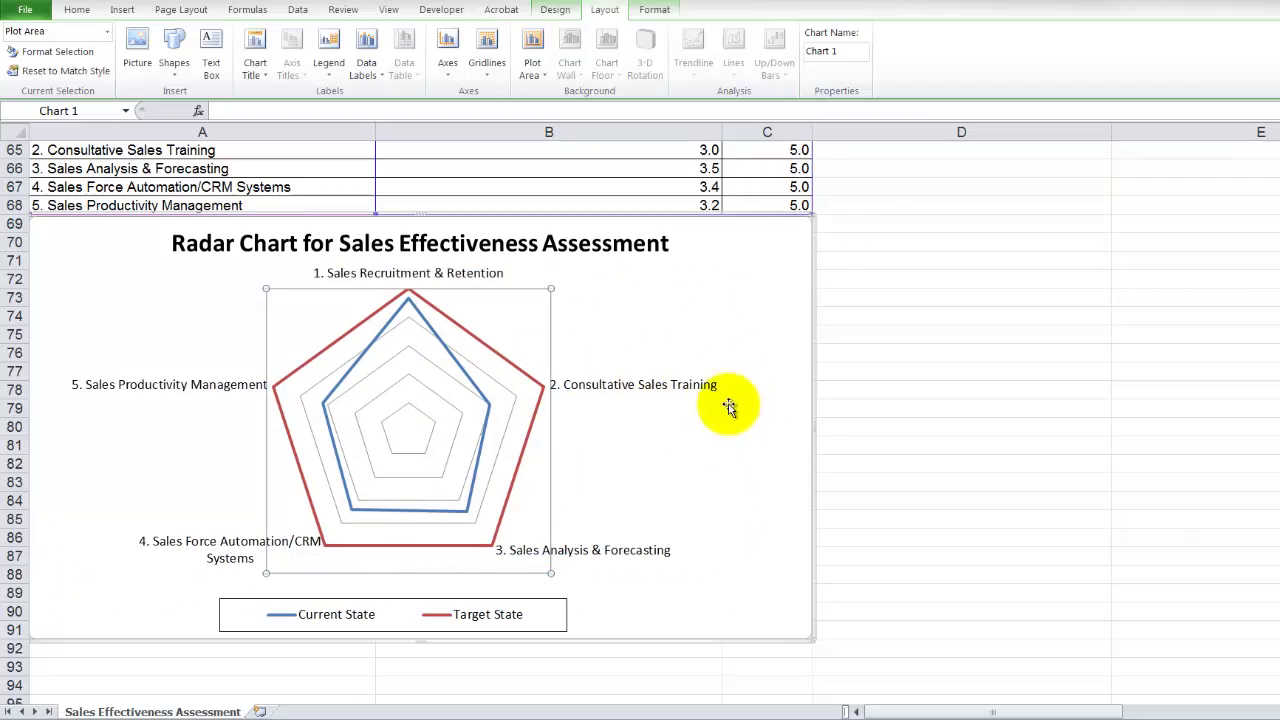
pyautogui.click(537, 430)
pyautogui.click(520, 398)
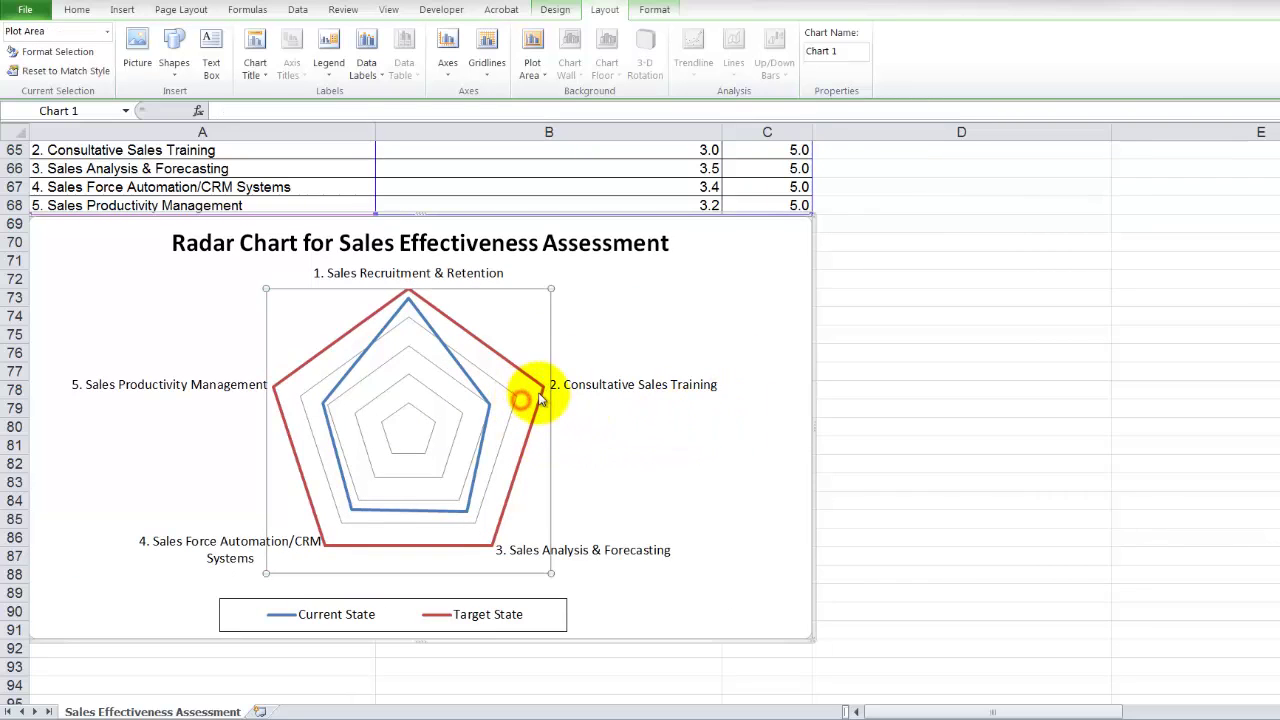
pyautogui.click(535, 330)
pyautogui.click(583, 332)
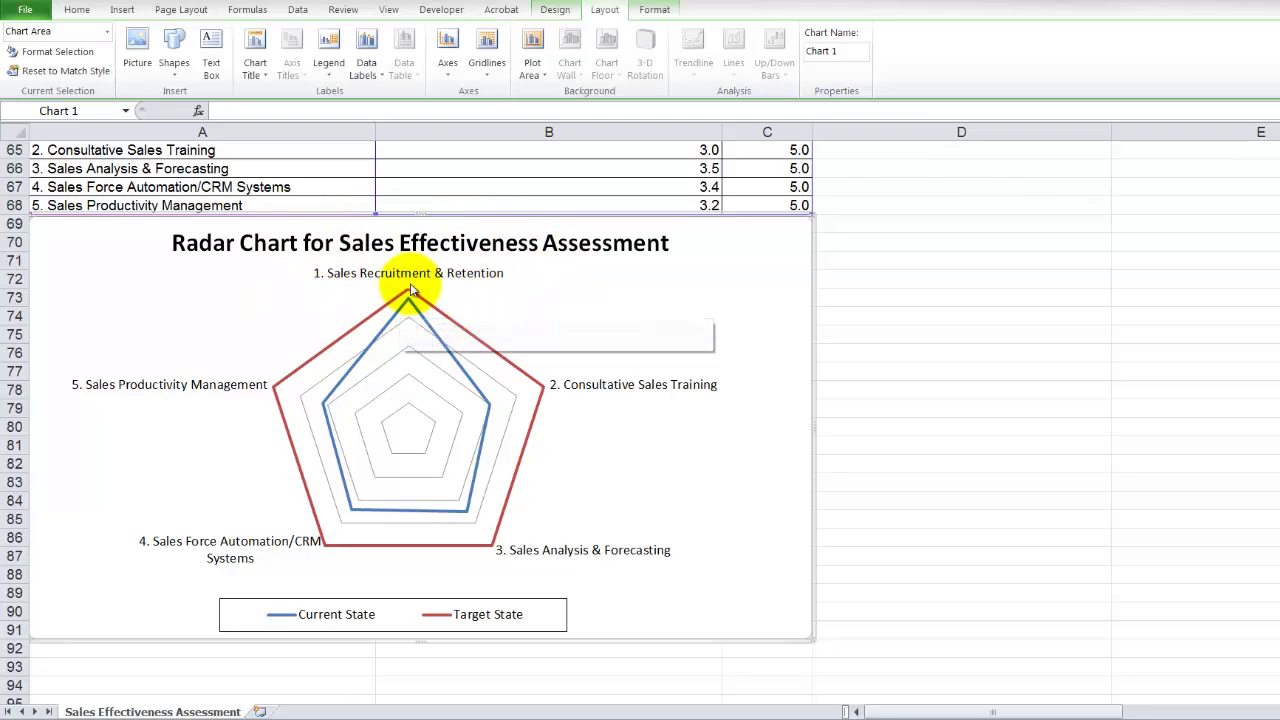
# - Inspect the Current State and Target State points for Consultative Sales Training on the radar chart alongside the summary table
pyautogui.scroll(1, 408, 298)
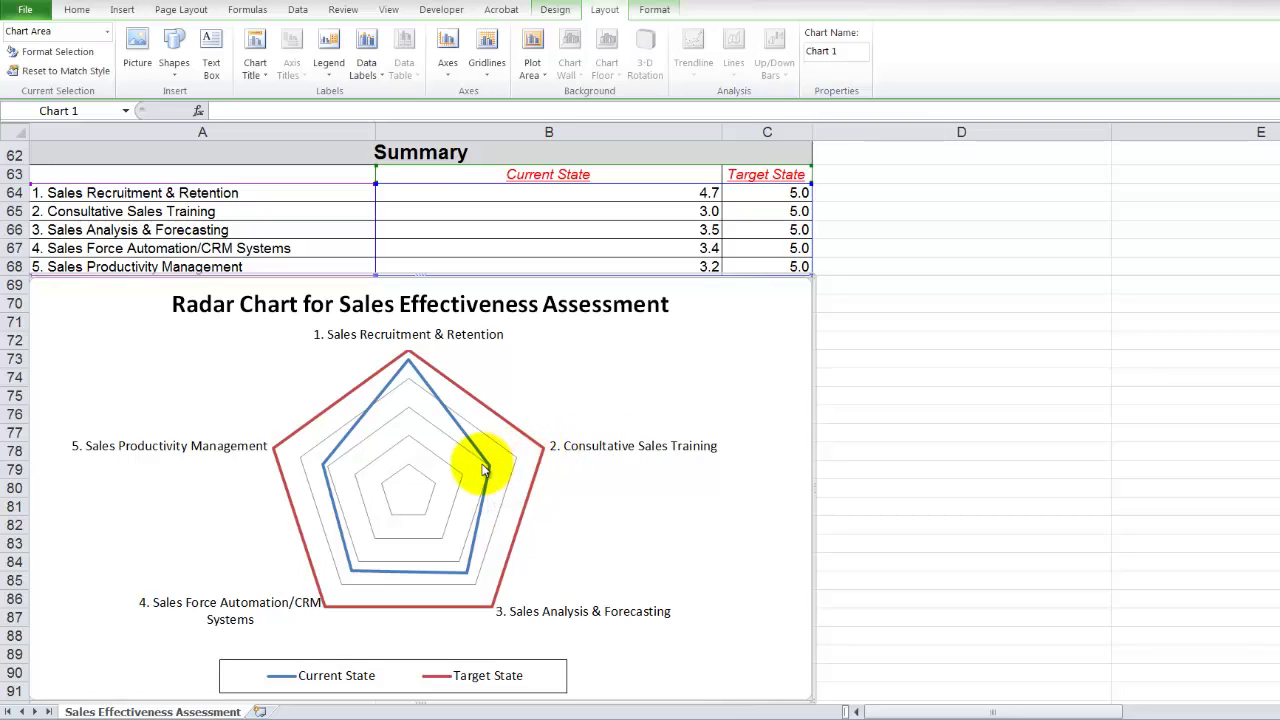
pyautogui.moveTo(488, 472)
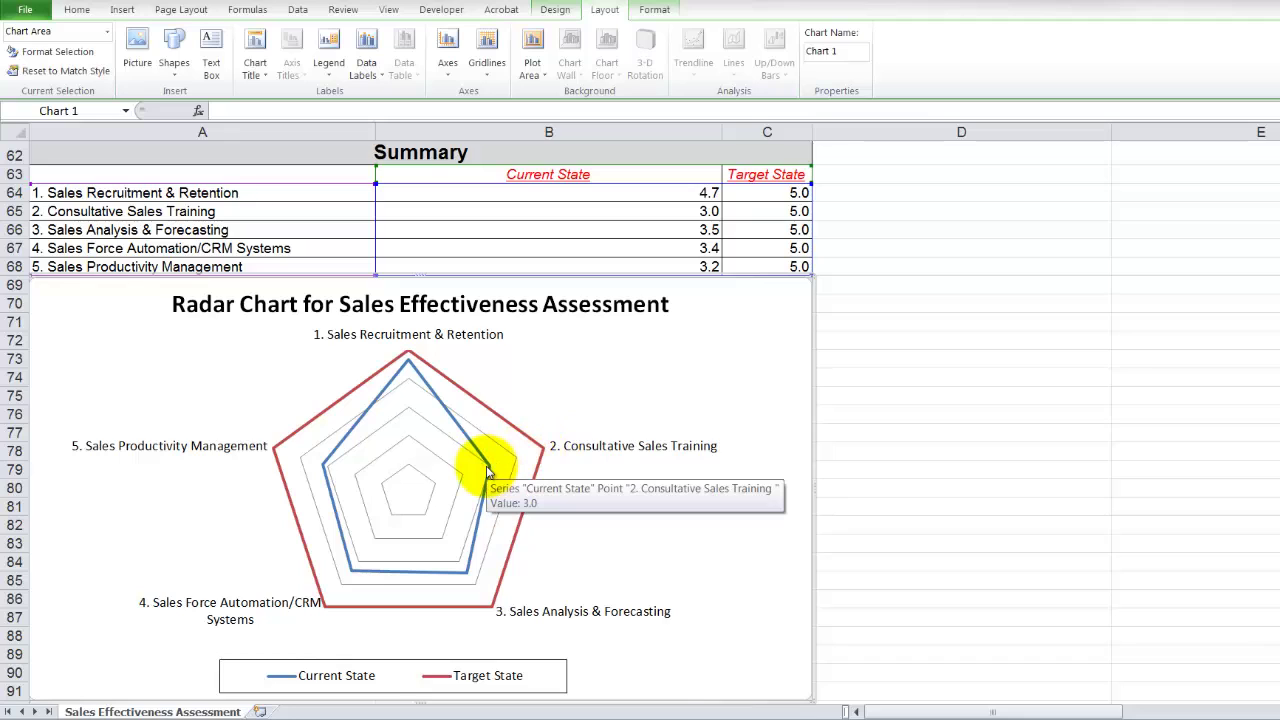
pyautogui.moveTo(543, 458)
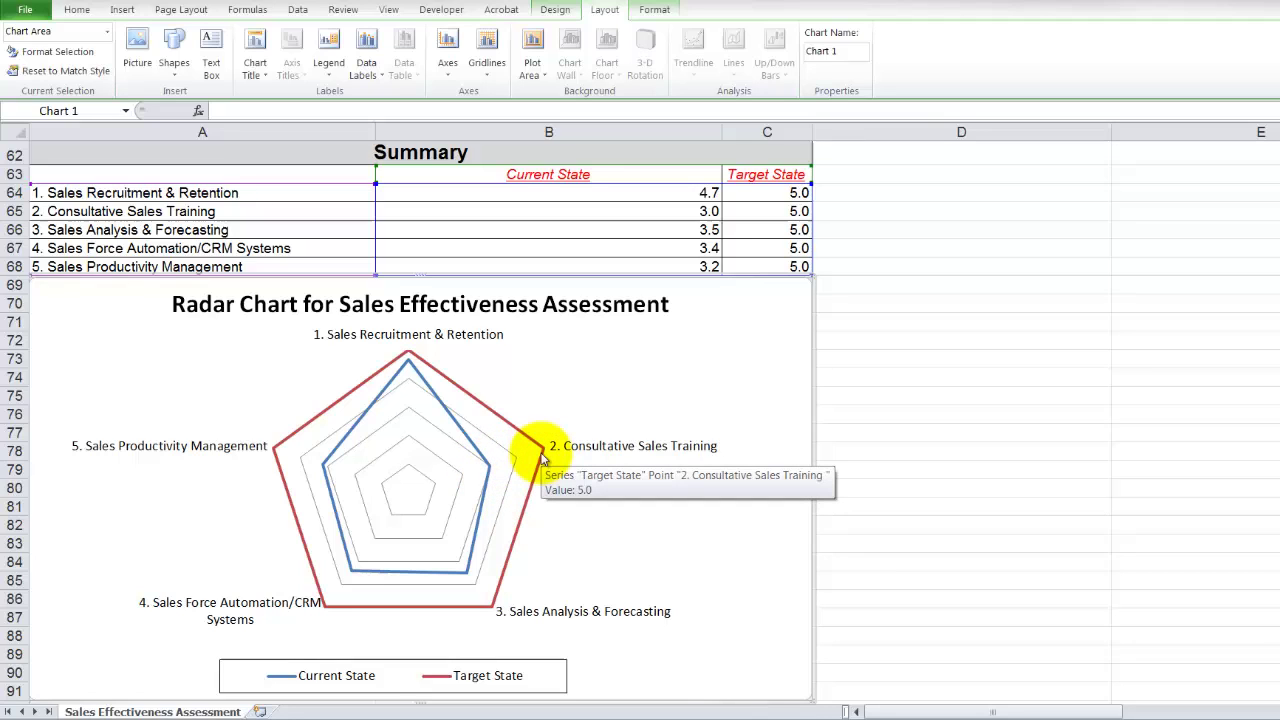